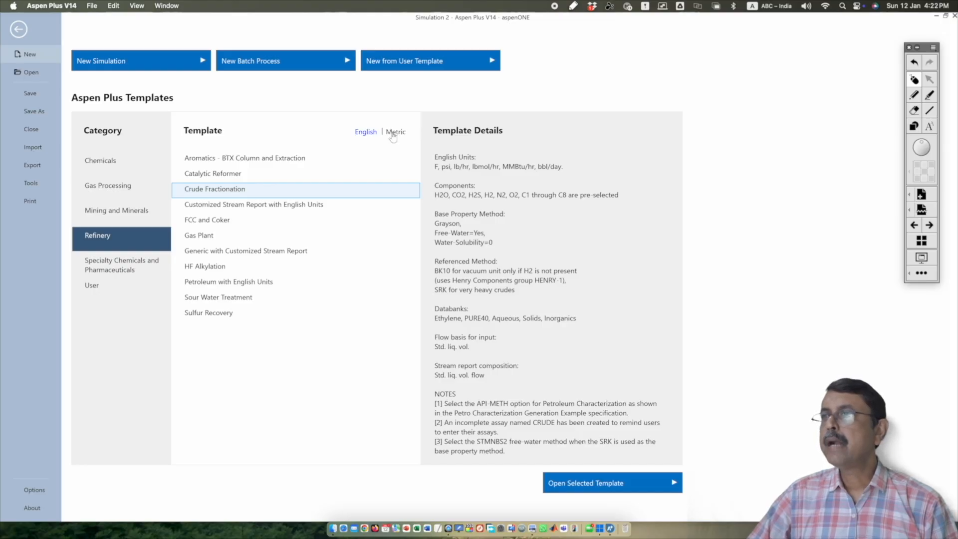
Step: Create a new simulation from the Refinery category's Crude Fractionation template in English units
click(393, 132)
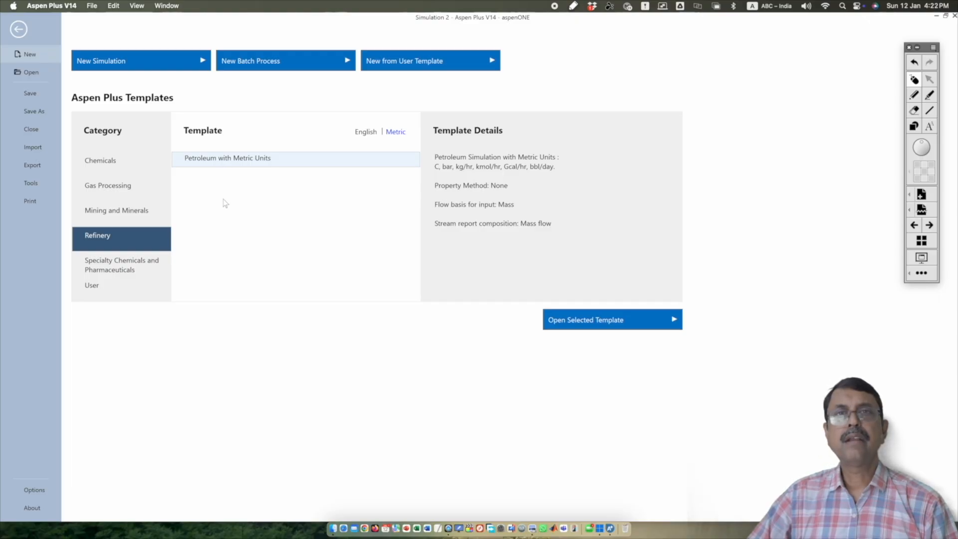
click(360, 134)
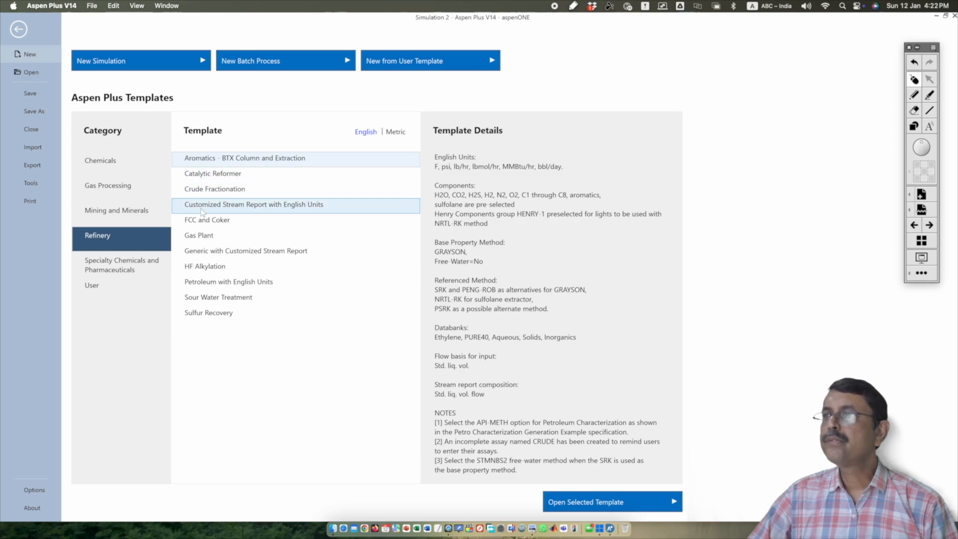
click(214, 195)
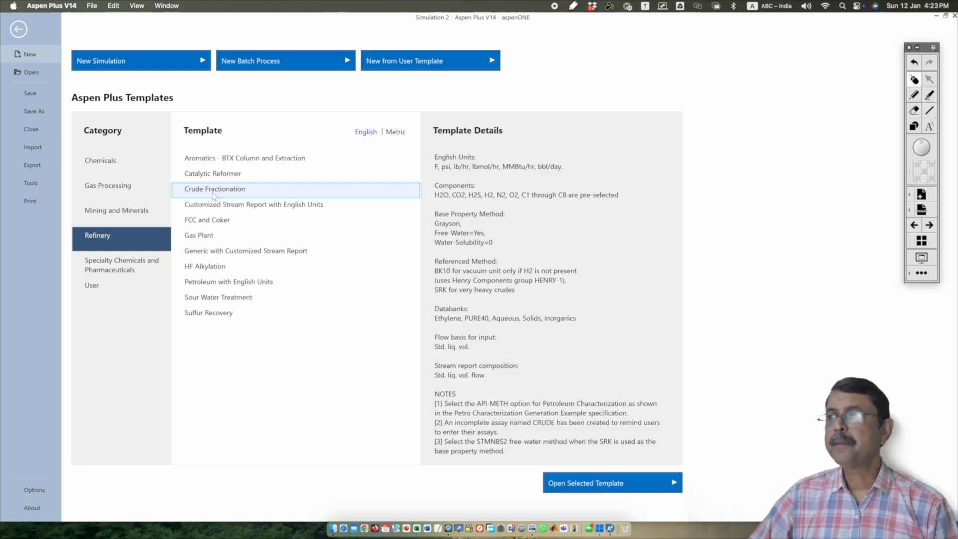
click(599, 483)
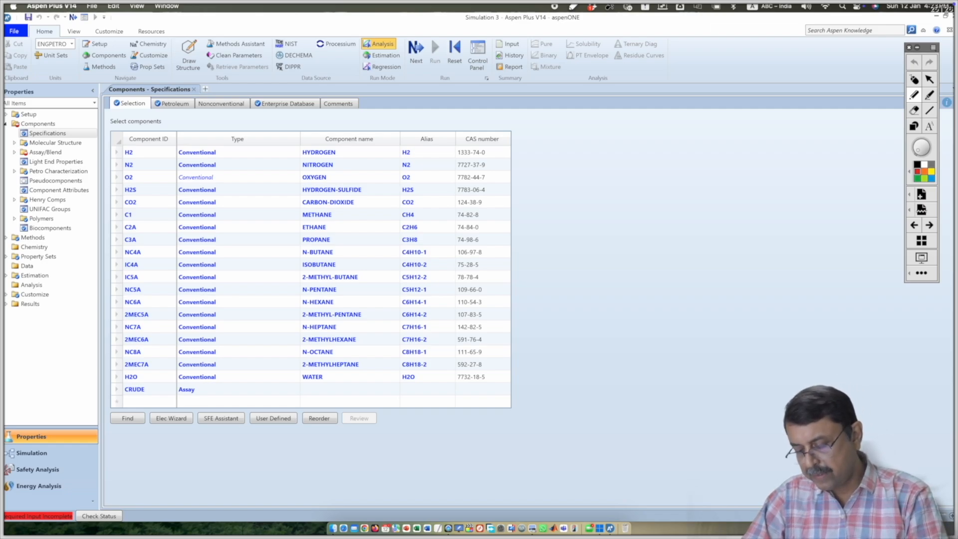
drag(343, 146, 376, 121)
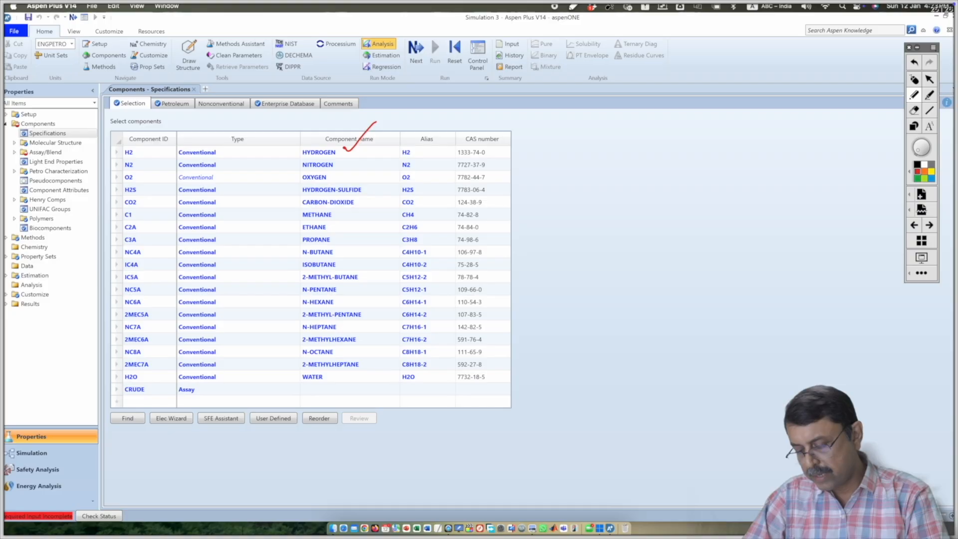
drag(346, 161, 377, 154)
mouse_move(368, 190)
mouse_down()
mouse_move(387, 173)
mouse_move(341, 229)
mouse_move(346, 266)
mouse_move(362, 278)
mouse_move(349, 307)
mouse_move(367, 312)
mouse_move(347, 331)
mouse_move(363, 343)
mouse_move(343, 350)
mouse_move(359, 362)
mouse_move(323, 387)
mouse_up()
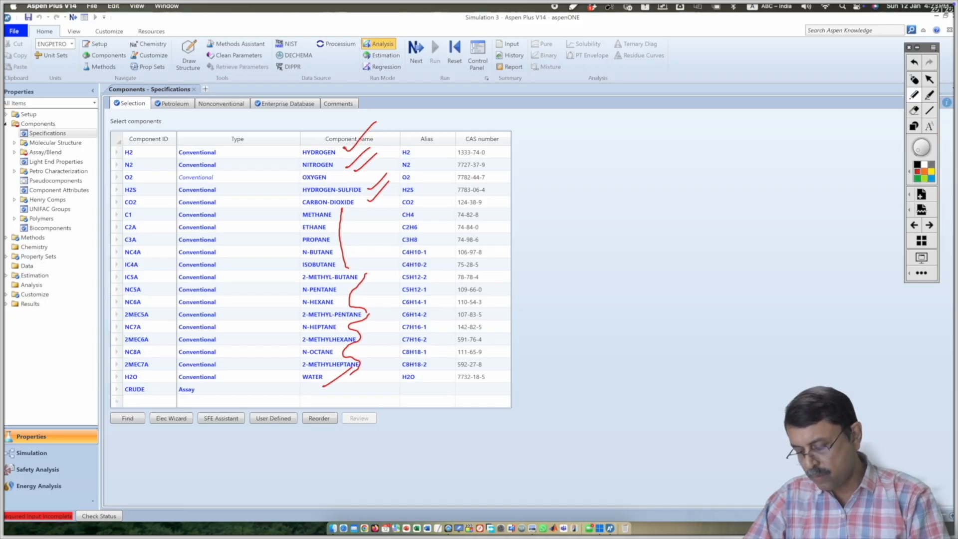
mouse_move(171, 379)
mouse_down()
mouse_move(159, 383)
mouse_move(200, 395)
mouse_move(119, 385)
mouse_up()
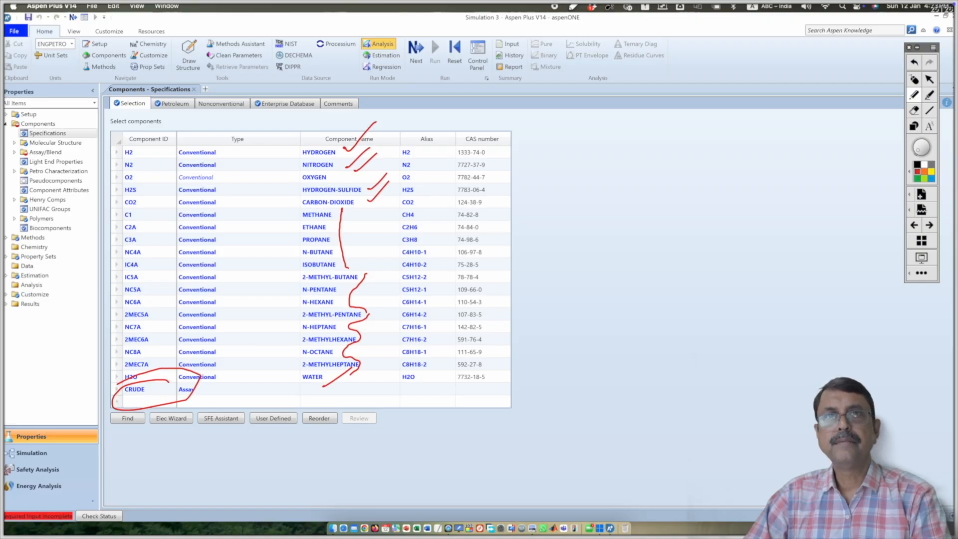
click(914, 82)
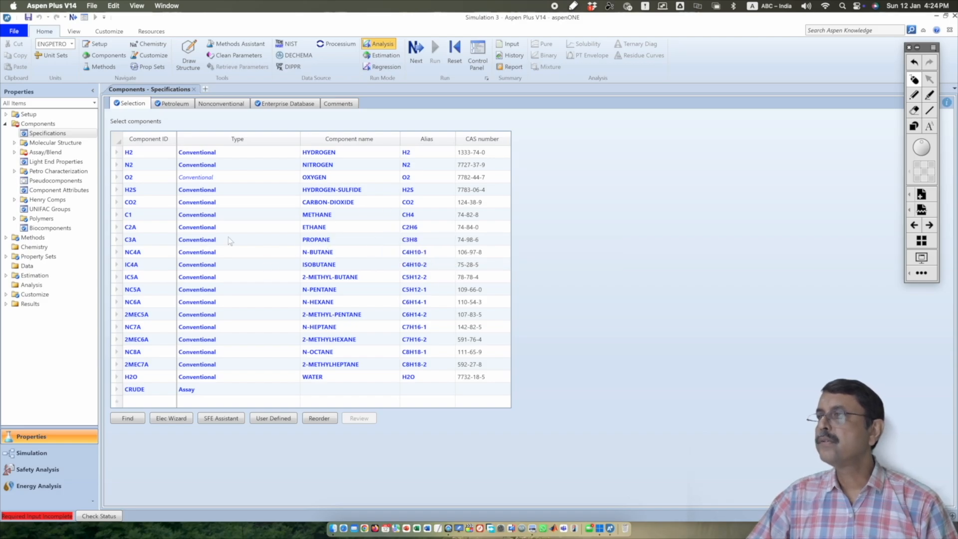
Step: Rename component C1 to METHANE and component C2A to ETHANE in the component list
click(134, 215)
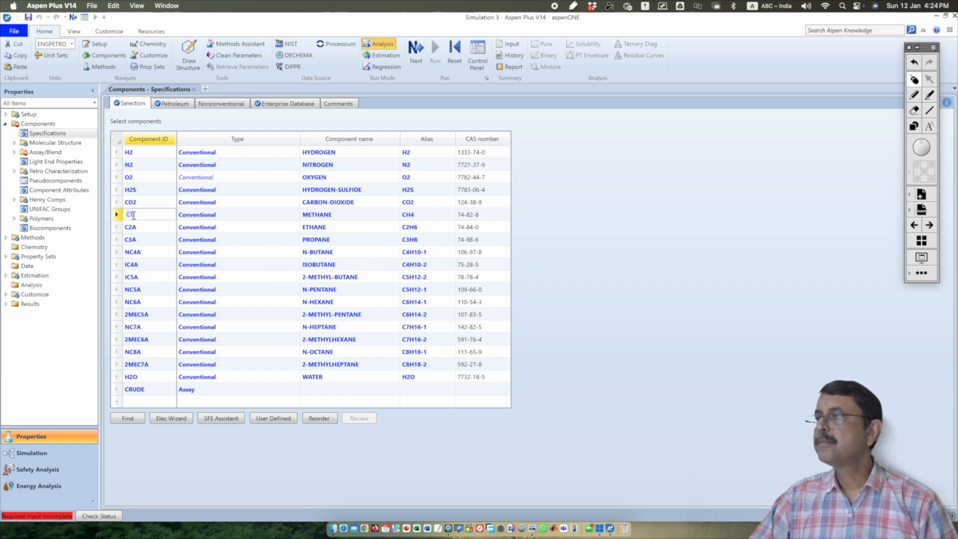
text(METHANE)
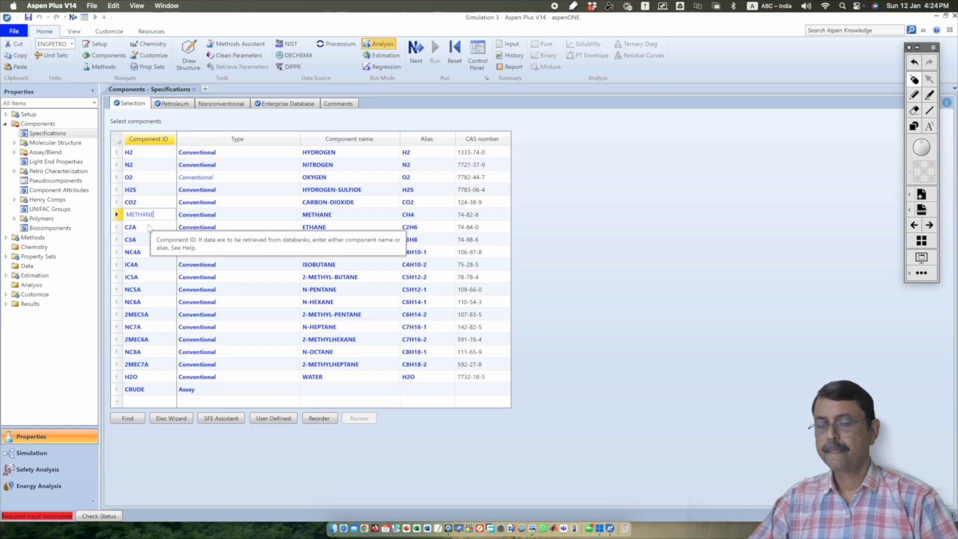
key(Return)
key(Return)
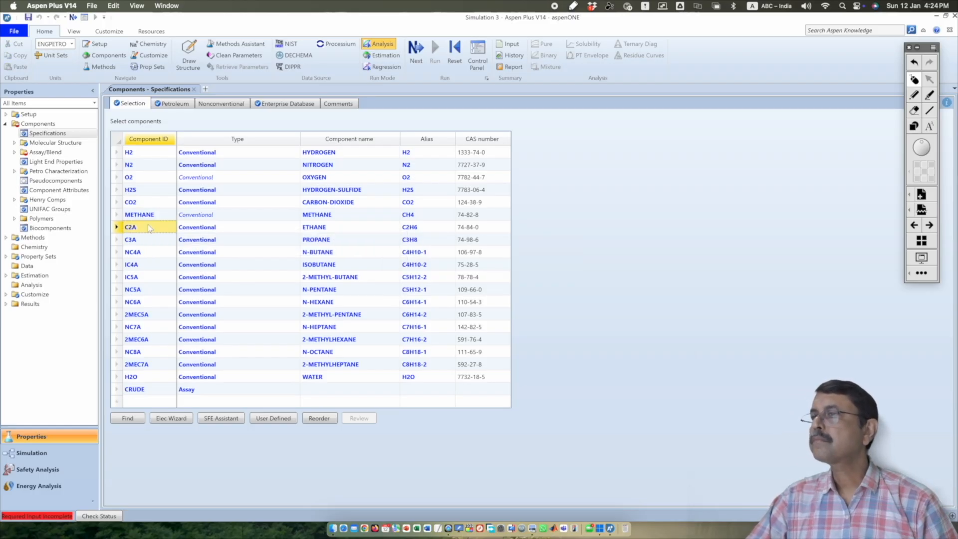
text(E)
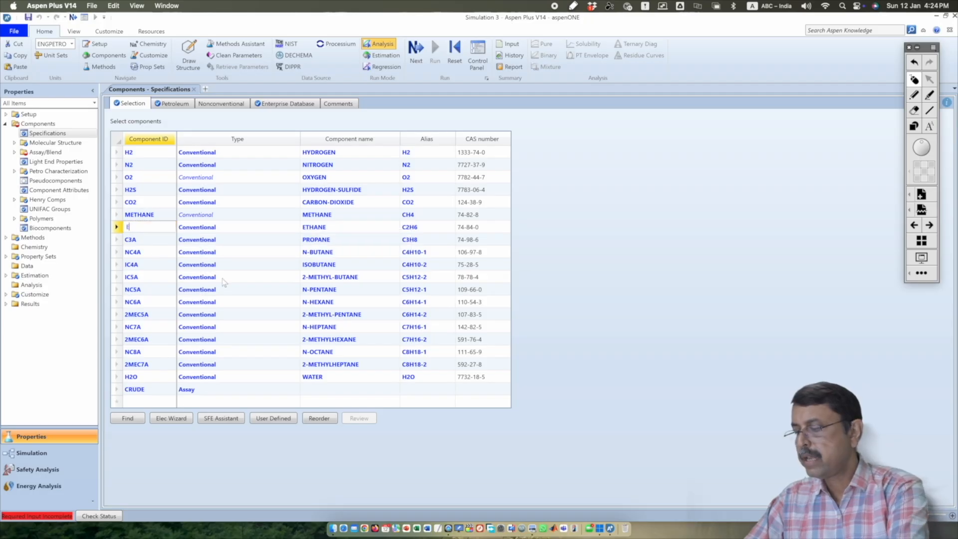
text(THANE)
key(Return)
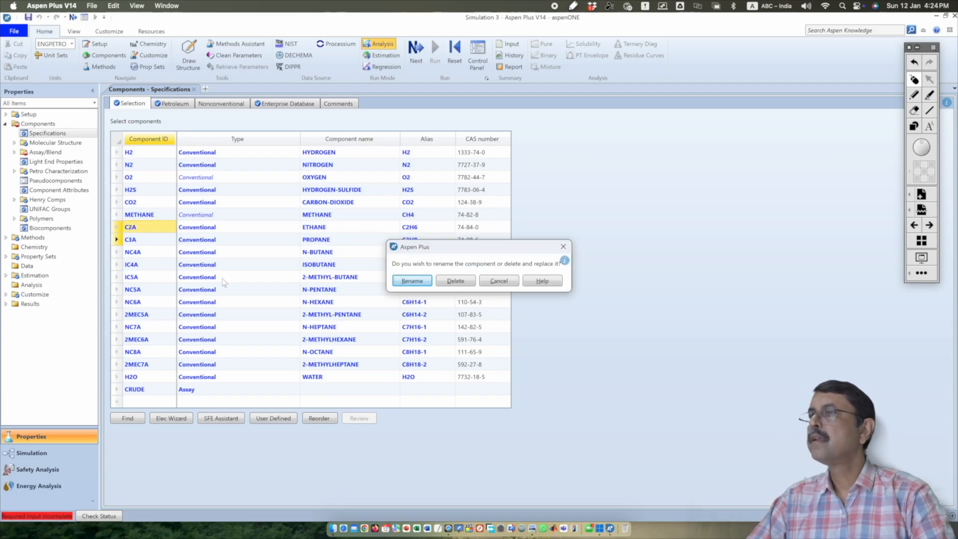
key(Return)
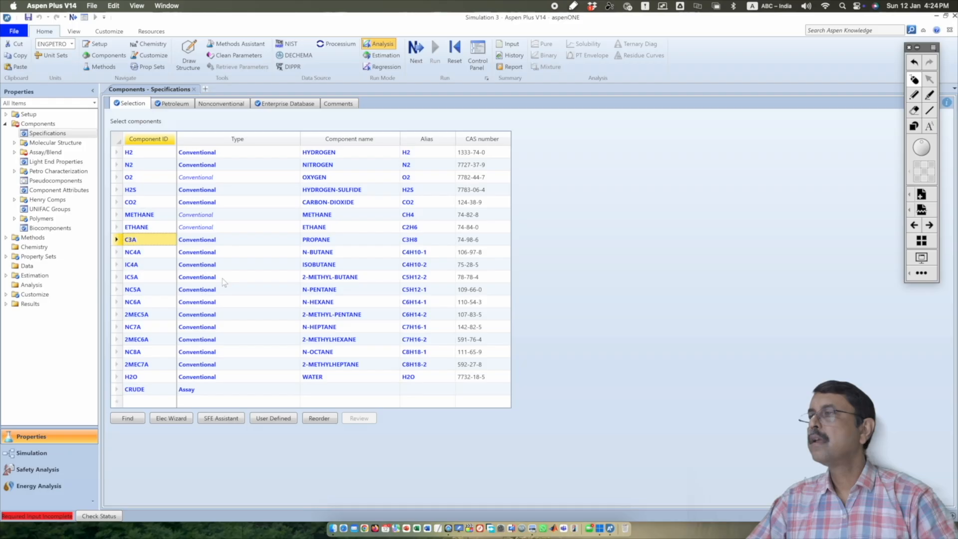
Step: Rename component C3A to PROPANE and component NC4A to N-BUTANE
double_click(145, 237)
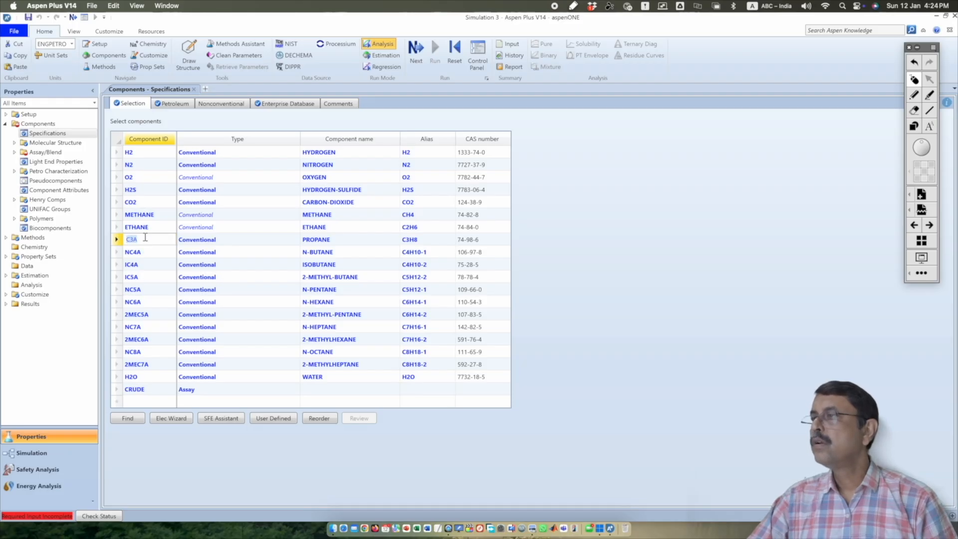
text(PROPANE)
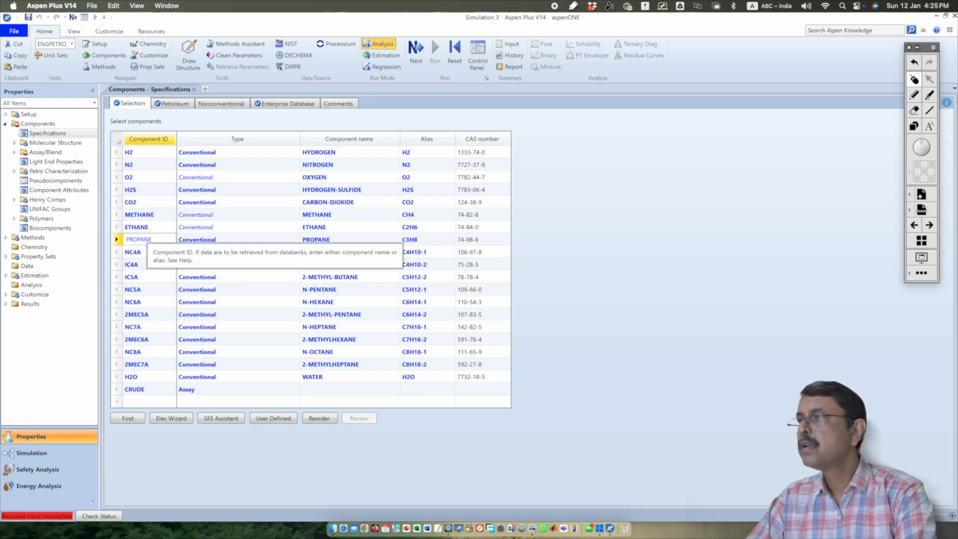
key(Return)
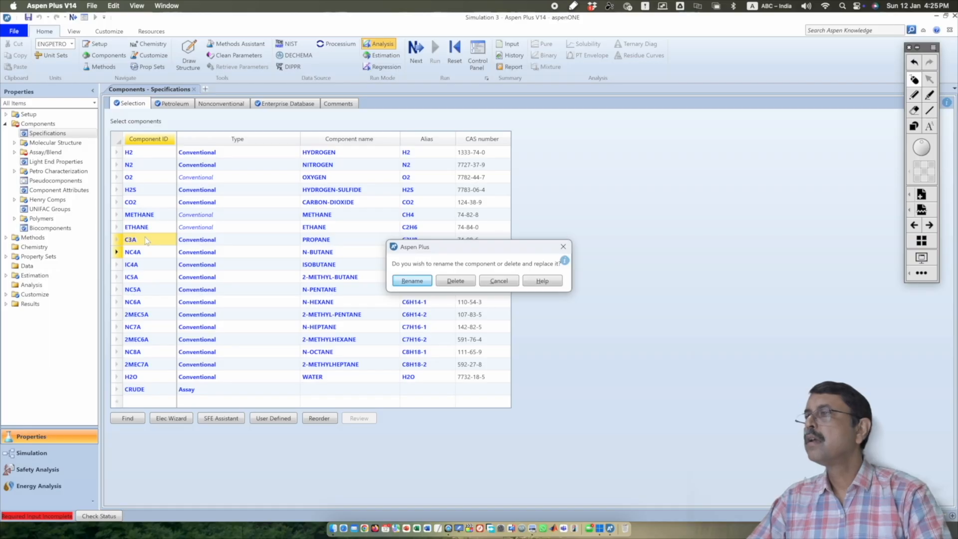
key(Return)
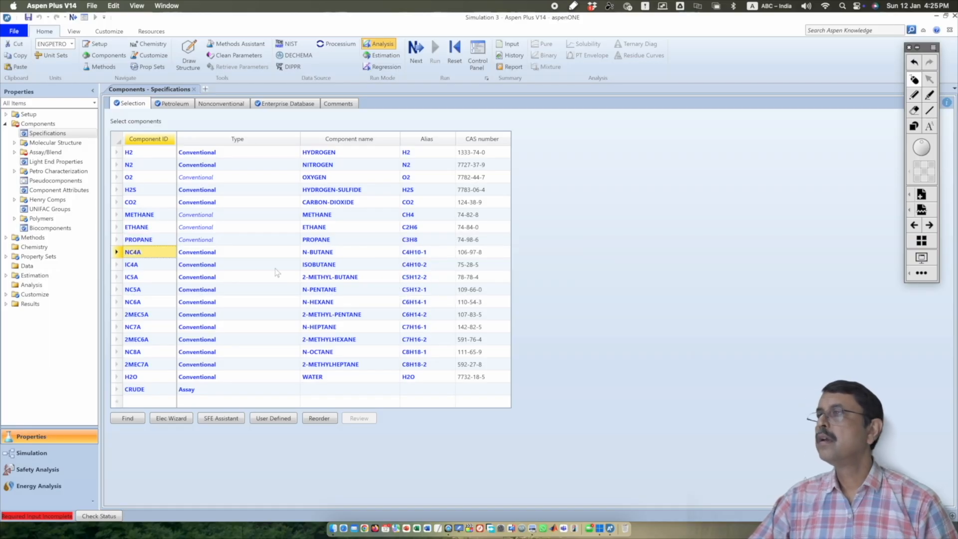
double_click(151, 253)
text(N)
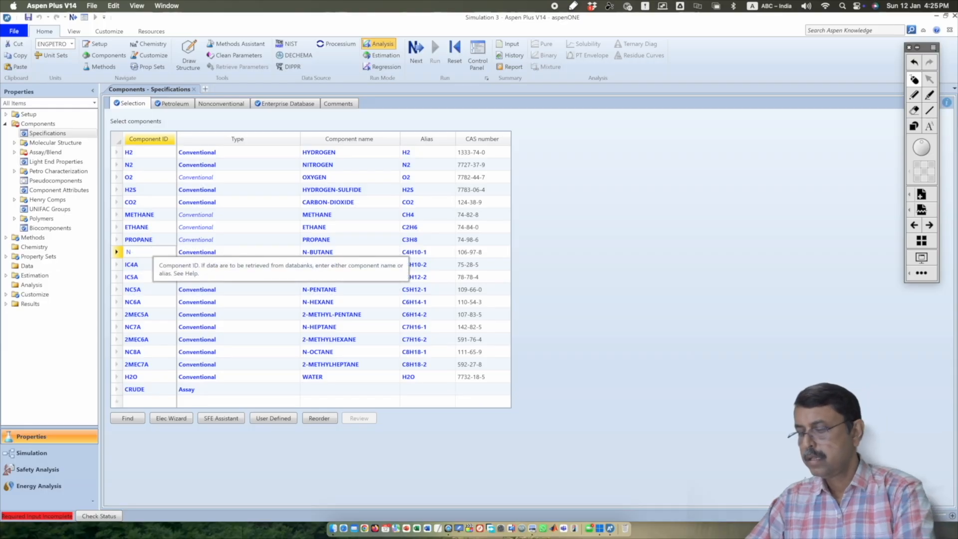
text(-BUTANE)
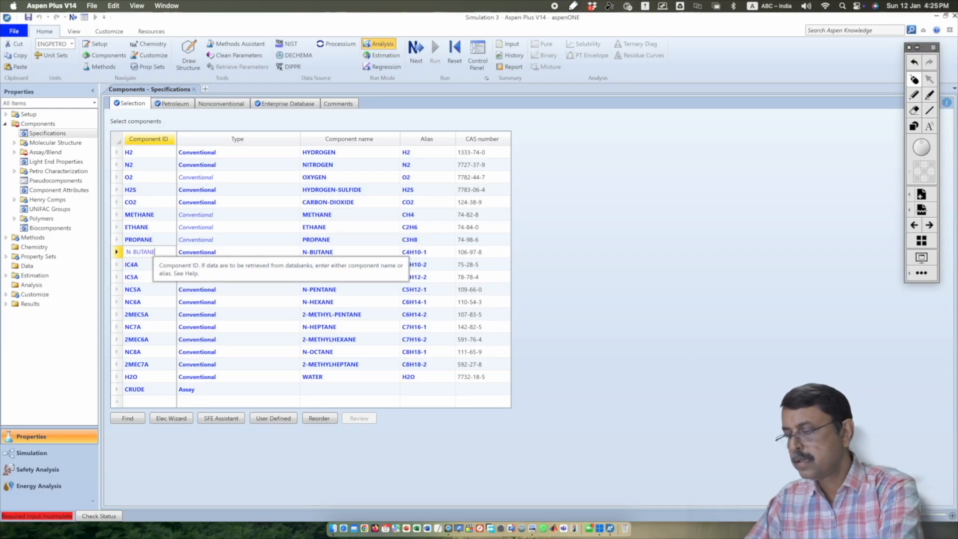
key(Return)
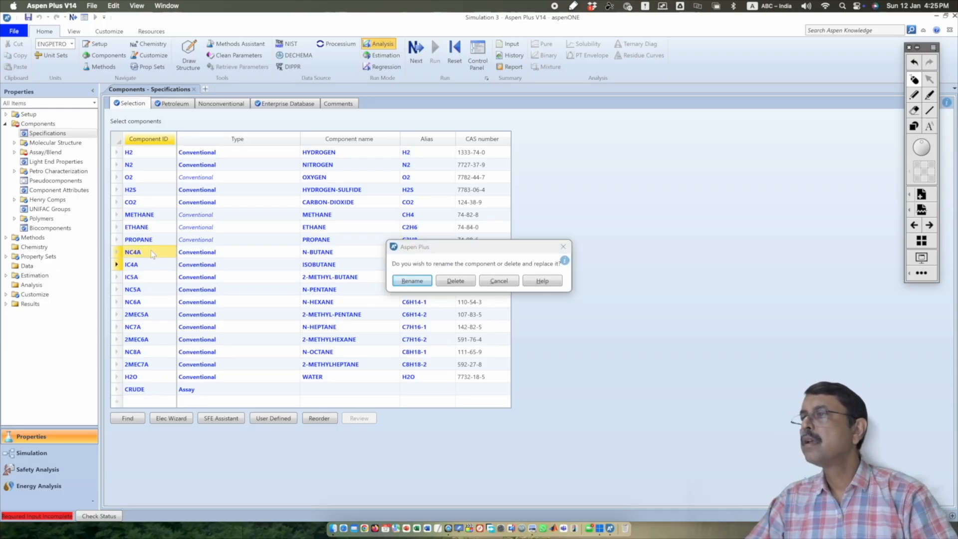
key(Return)
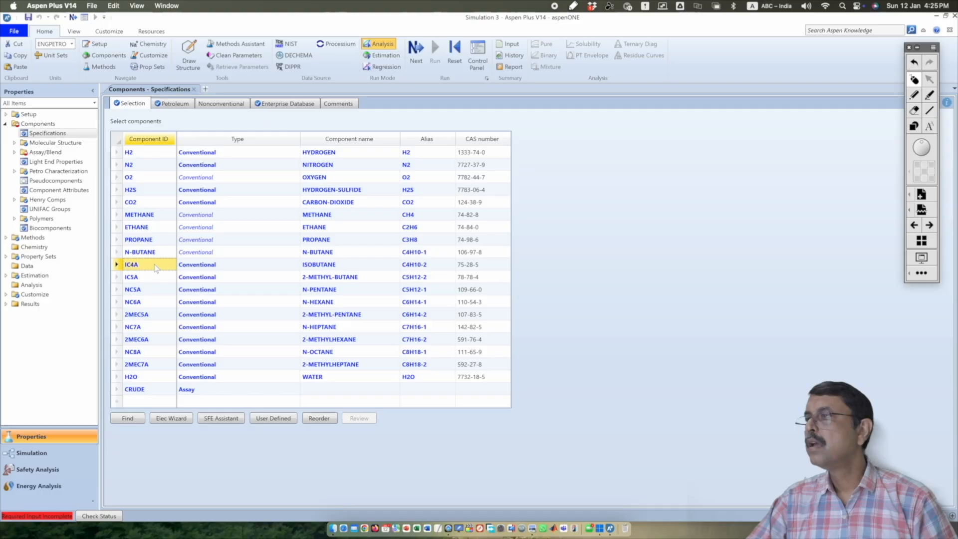
Step: Rename the isobutane component ID IC4A to I-BUTANE
double_click(154, 265)
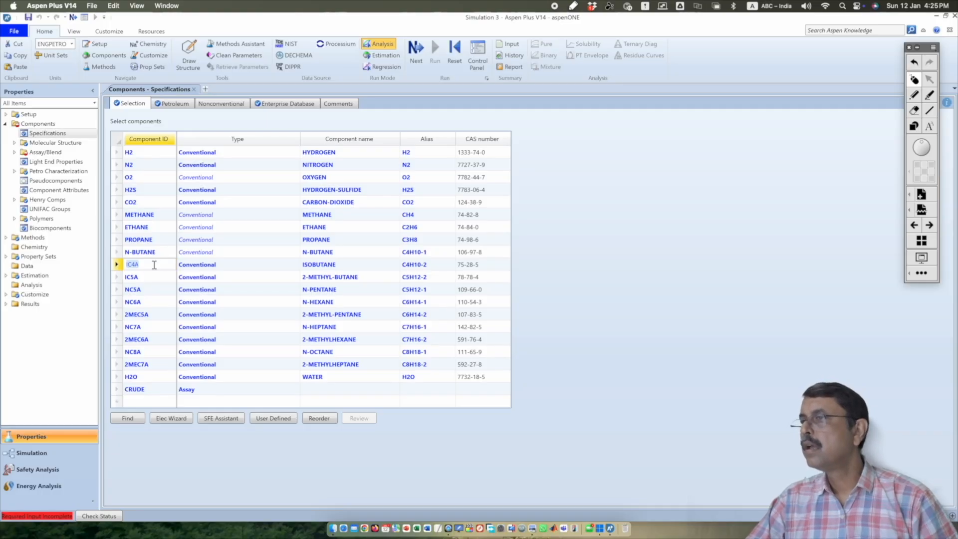
key(BackSpace)
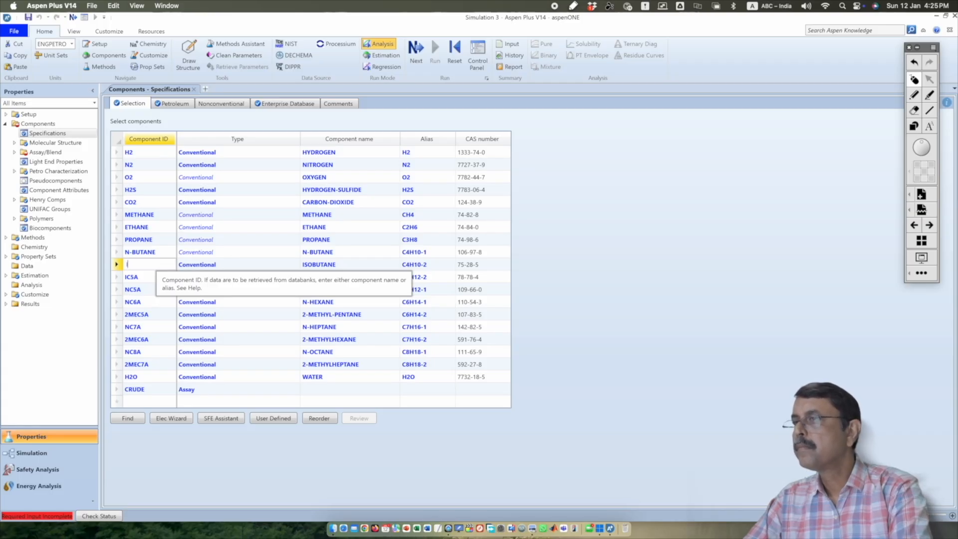
text(I-BUTA)
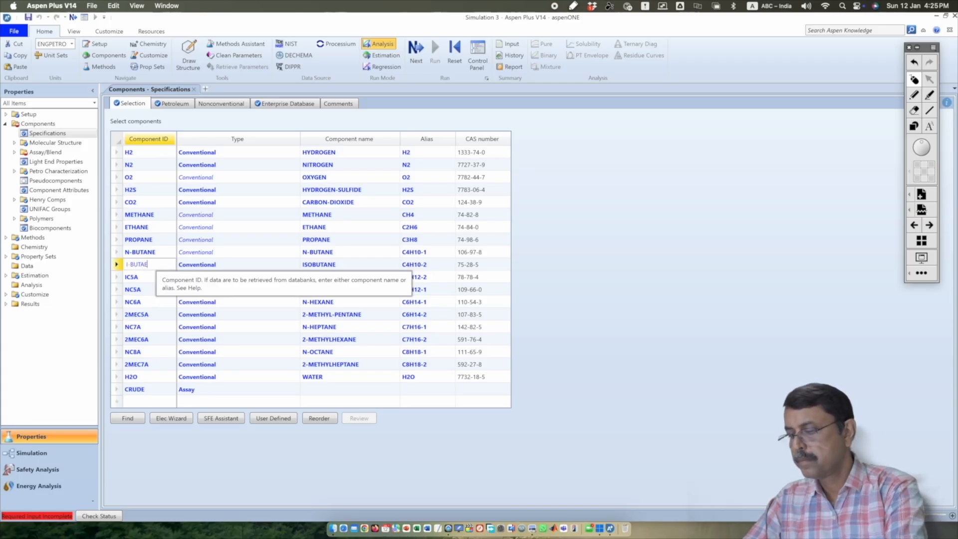
text(NE)
key(Return)
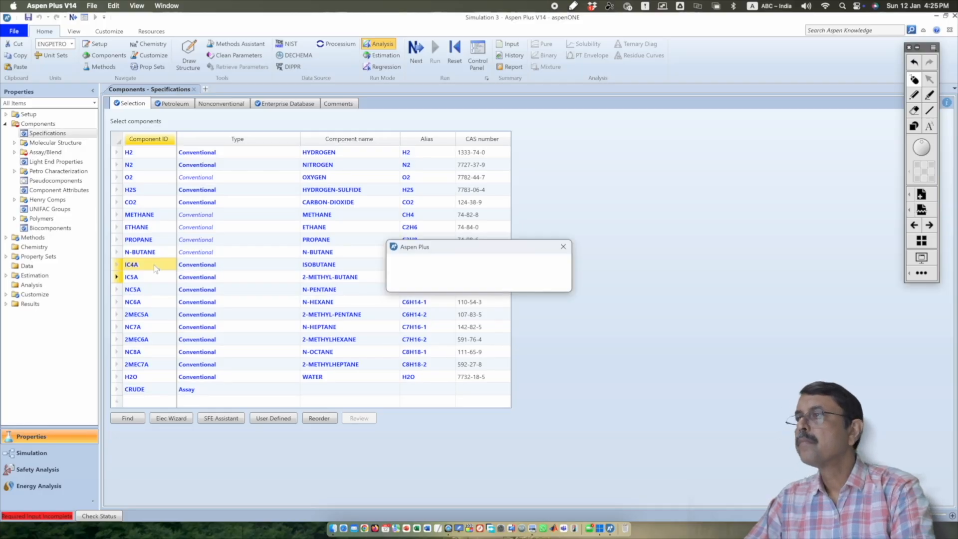
key(Return)
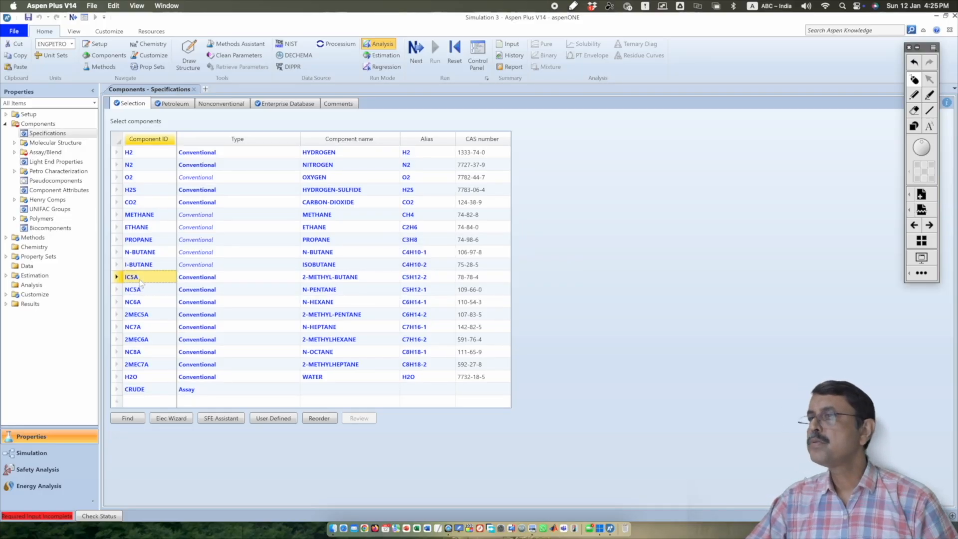
Step: Rename the 2-methyl-butane component ID IC5A to I-PENTAN and the n-pentane ID NC5A to N-PENTAN
double_click(141, 278)
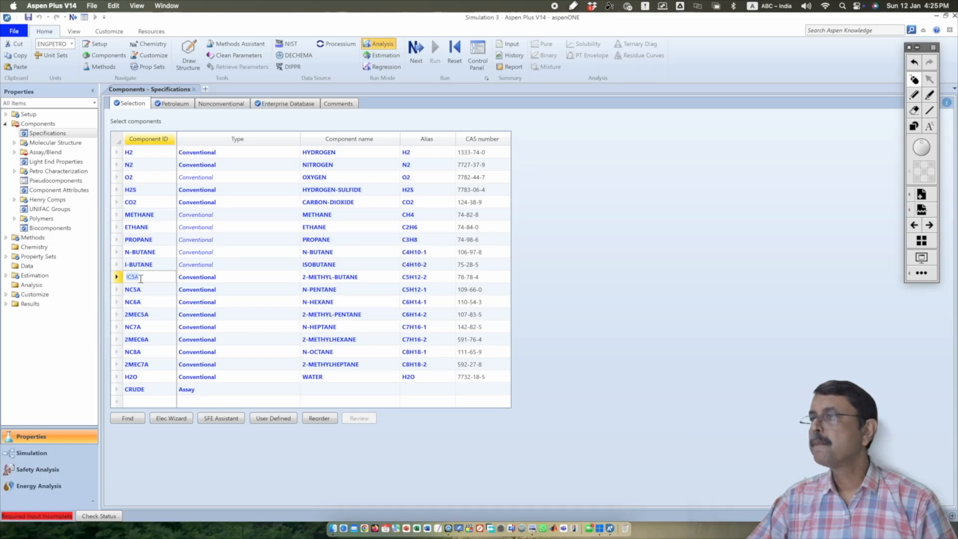
text(I-PENA)
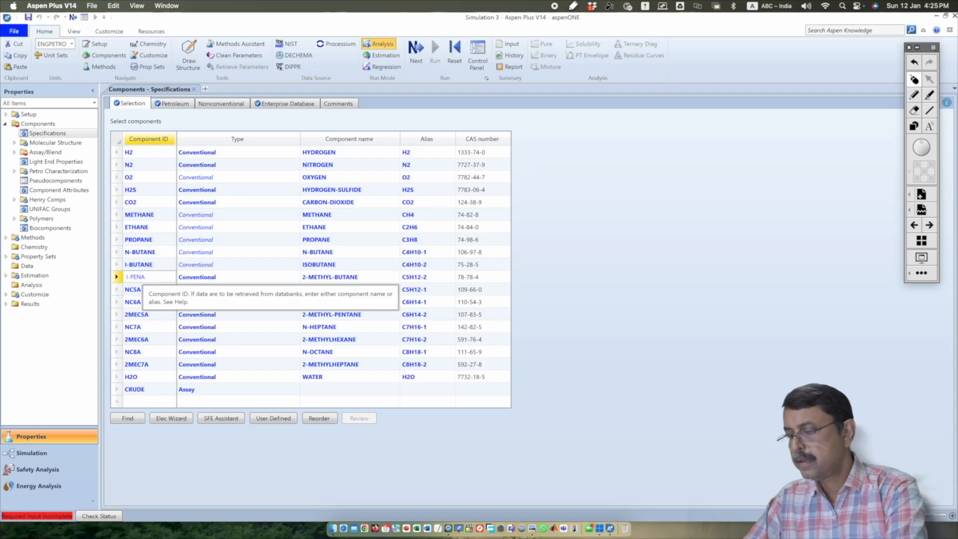
text(TANE)
key(Return)
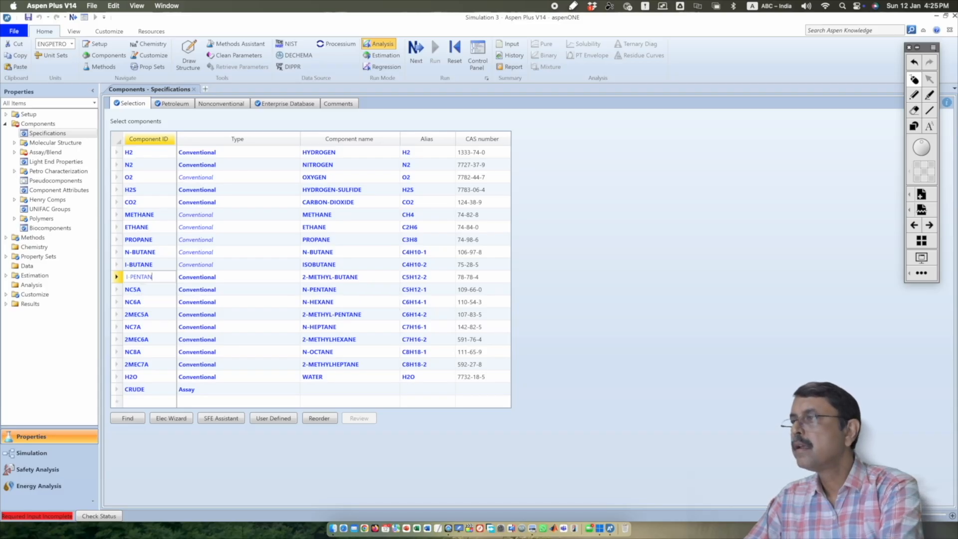
key(Return)
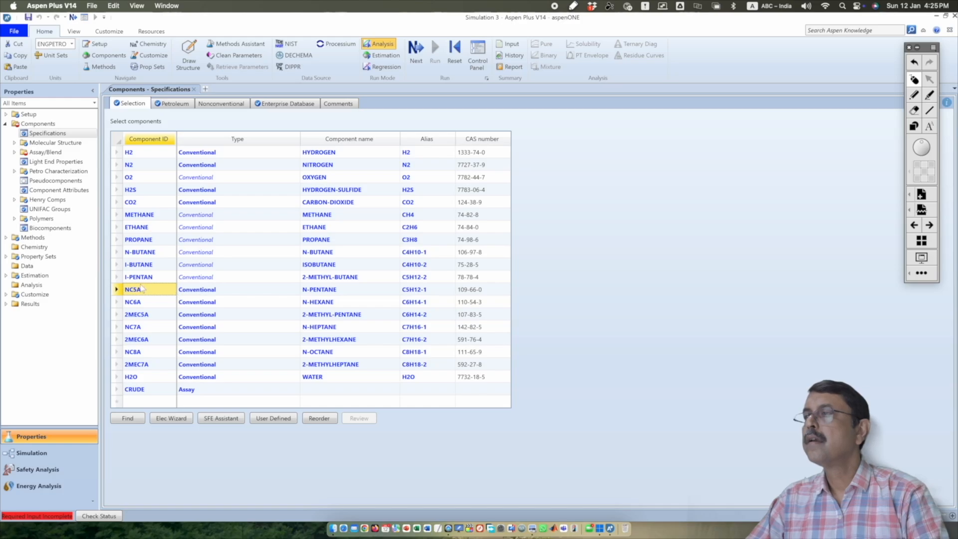
click(158, 293)
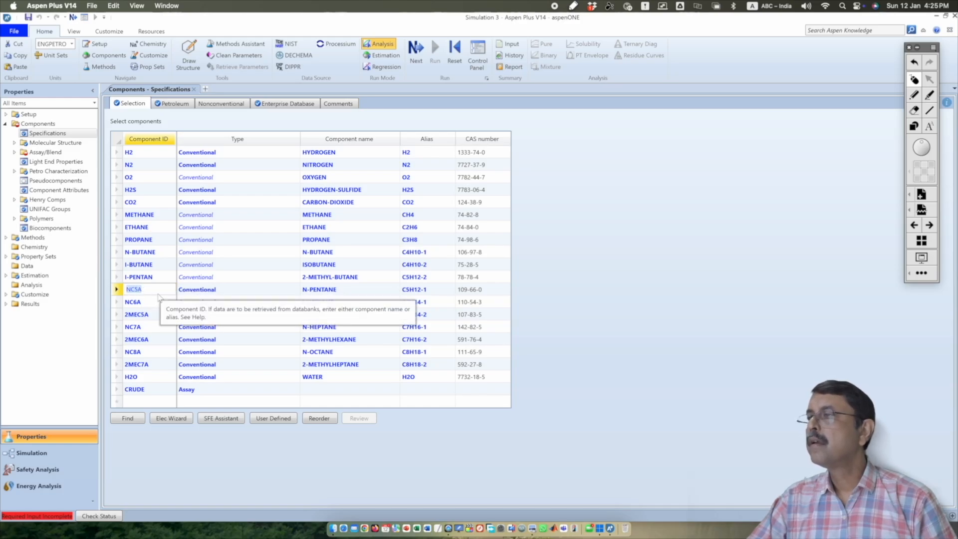
text(N-PENTAN)
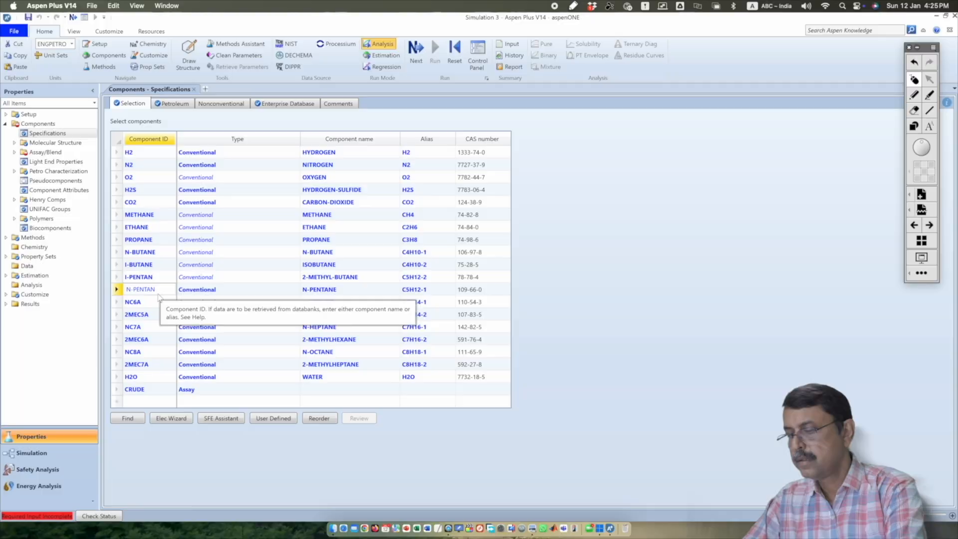
key(Return)
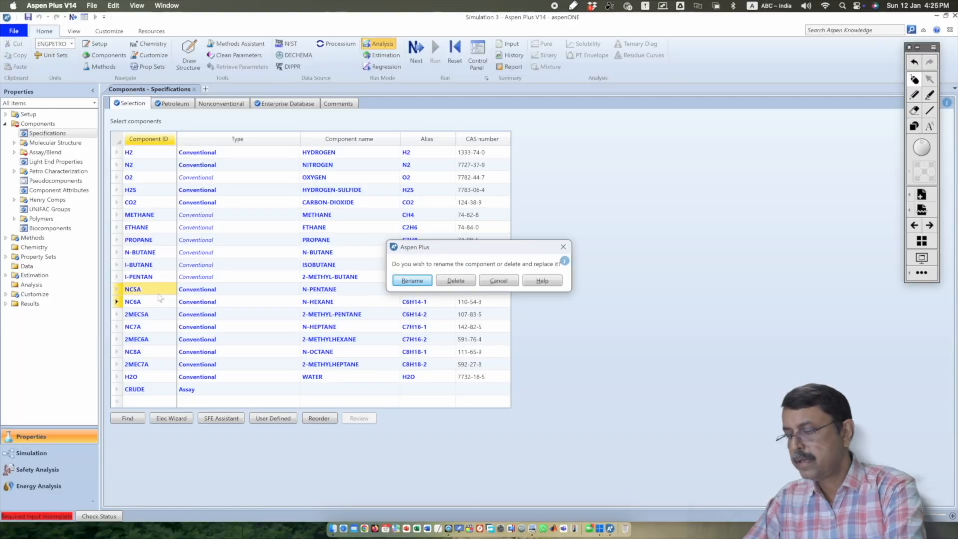
key(Return)
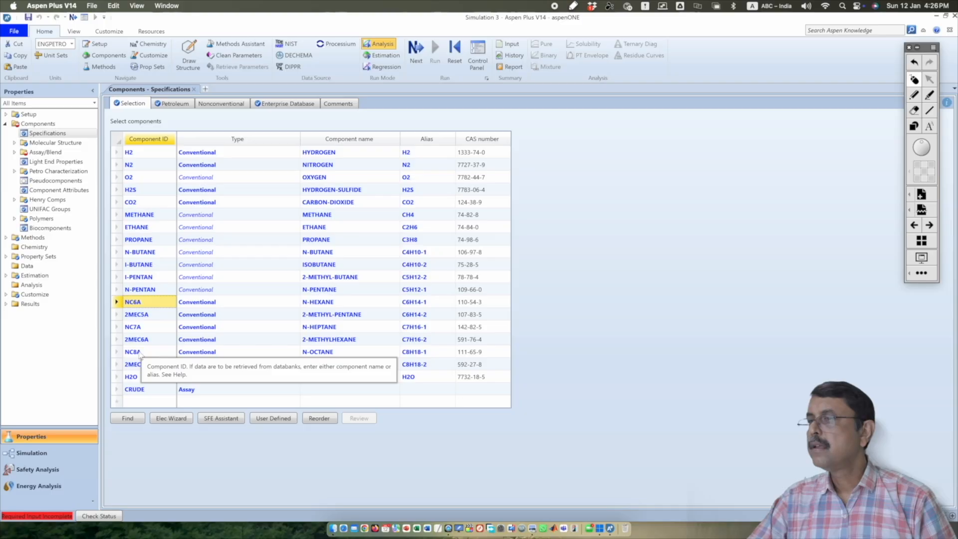
Step: Rename the n-octane component ID NC8A to HHC in the component list
click(140, 355)
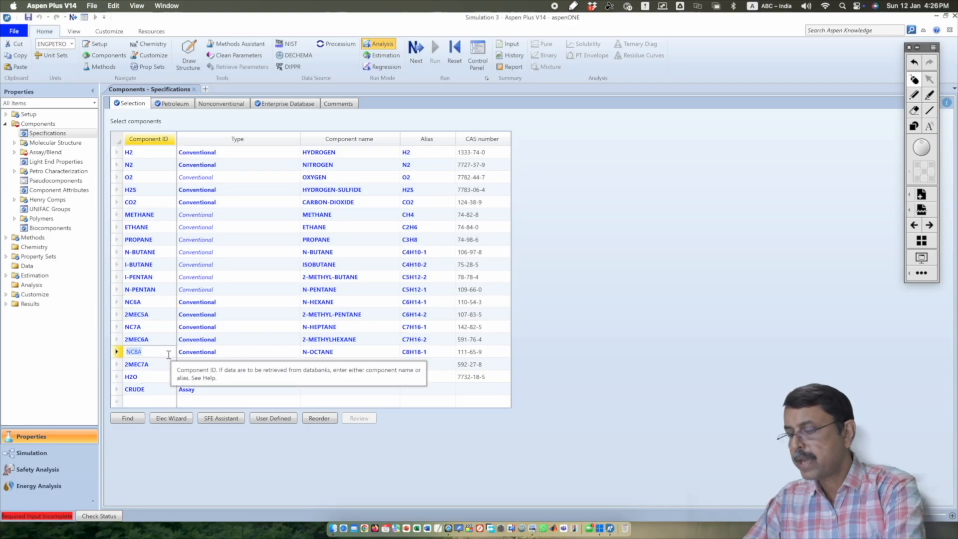
text(HC)
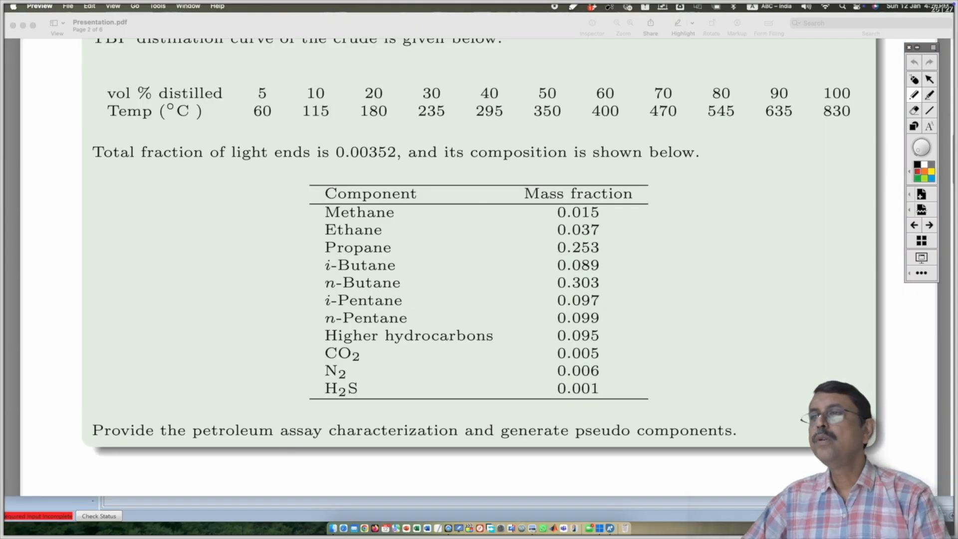
Step: Switch to Presentation.pdf, bracket the components from methane to n-pentane and circle Higher hydrocarbons, then clear the ink
mouse_move(405, 205)
mouse_down()
mouse_move(427, 301)
mouse_move(420, 328)
mouse_up()
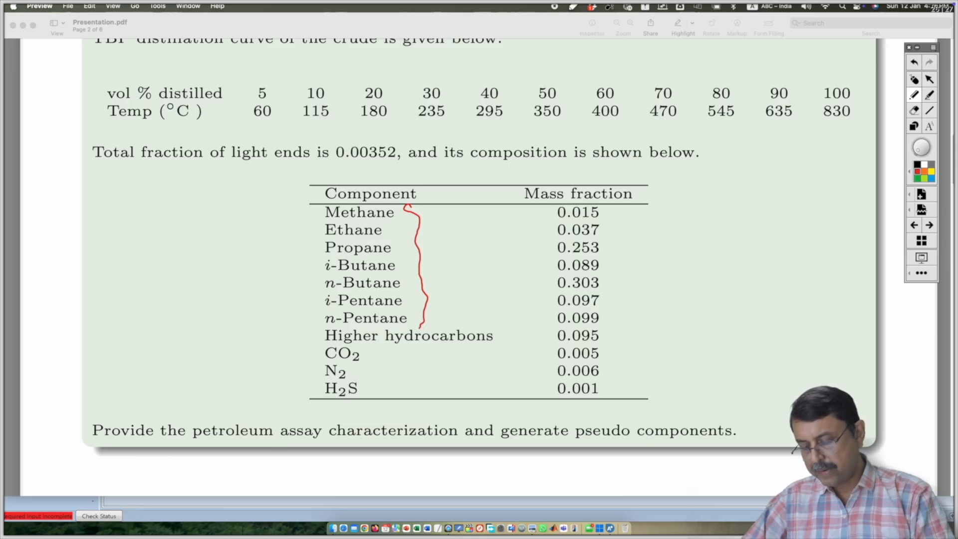
mouse_move(488, 331)
mouse_down()
mouse_move(483, 320)
mouse_move(386, 357)
mouse_move(357, 323)
mouse_up()
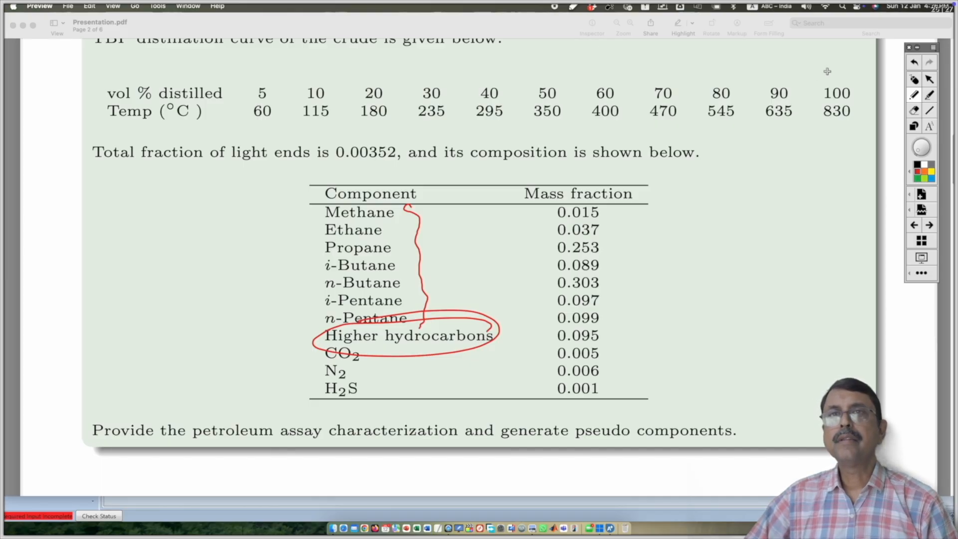
click(914, 79)
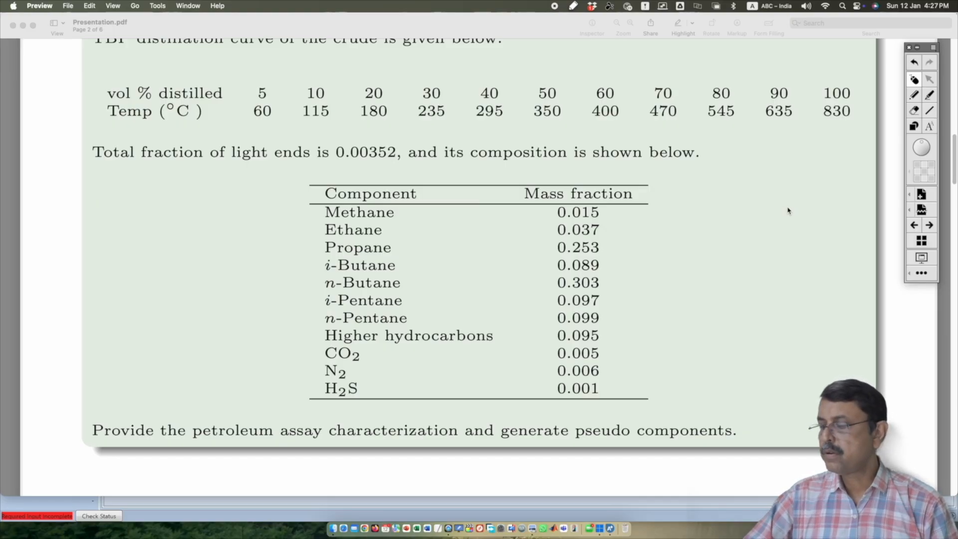
Step: Switch back to Aspen Plus and open the basic data of the CRUDE assay
key(super+Tab)
key(Up)
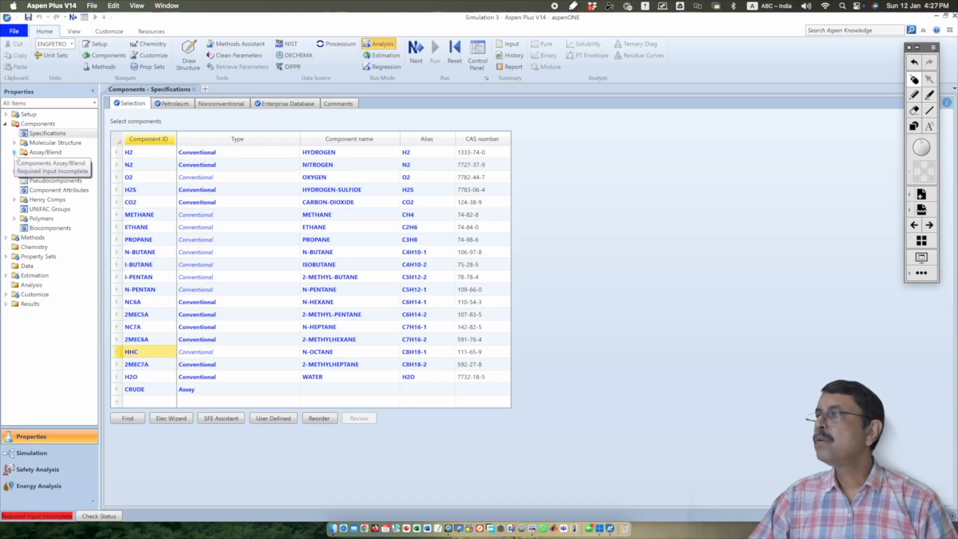
click(15, 153)
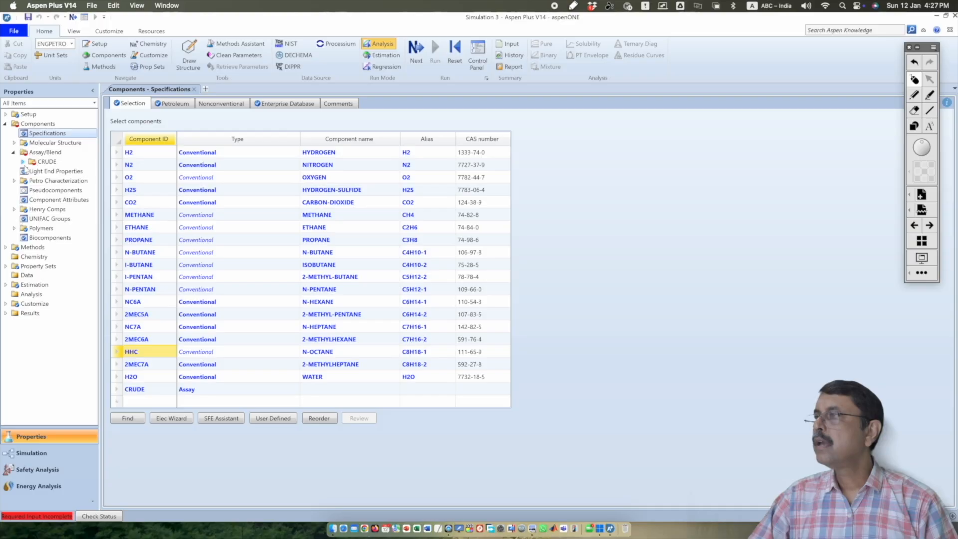
click(22, 161)
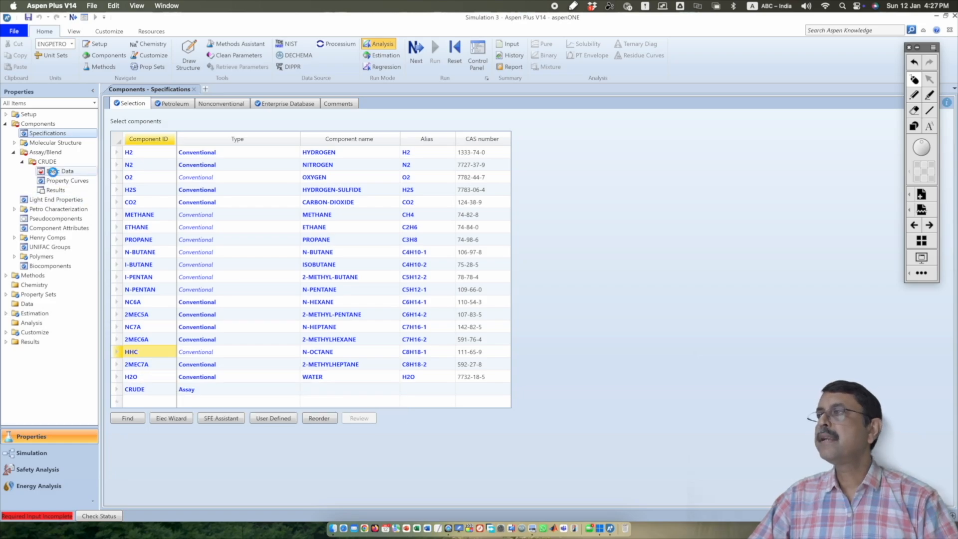
click(55, 171)
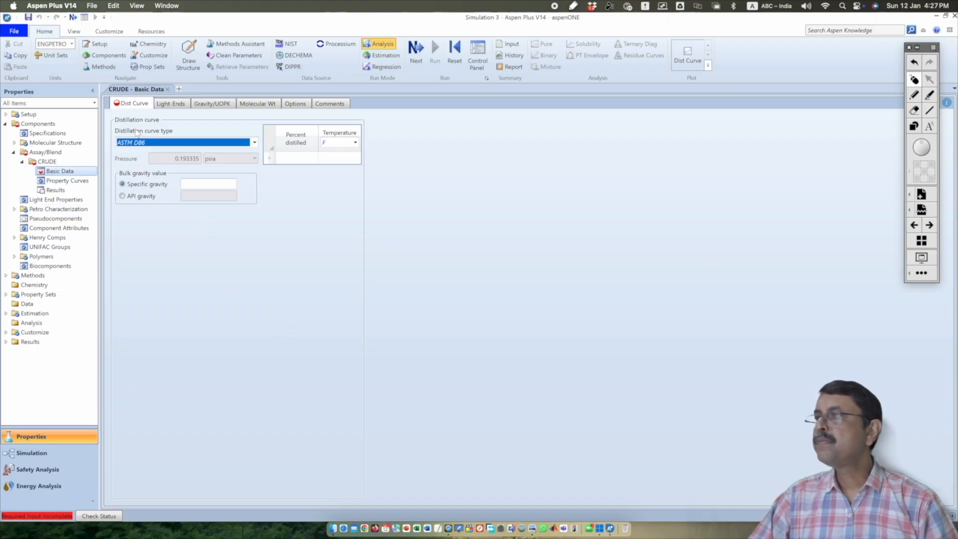
Step: Set the crude's distillation curve type to True boiling point (liquid volume basis) and its bulk specific gravity to 0.85
click(255, 143)
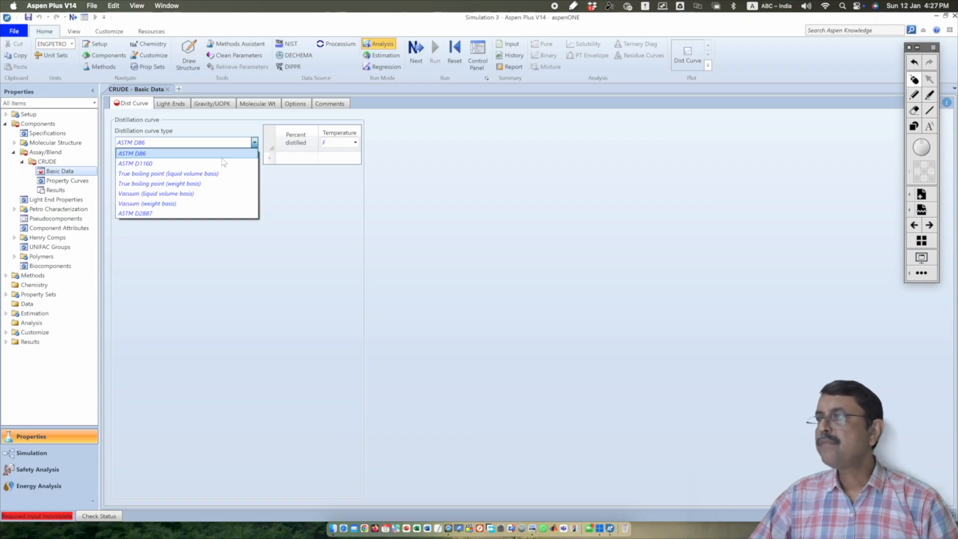
click(207, 174)
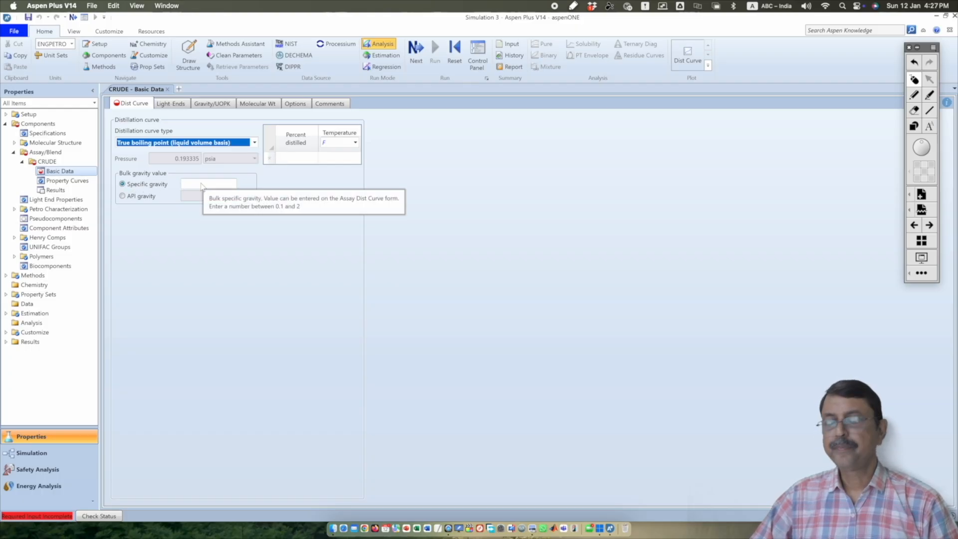
key(super+Tab)
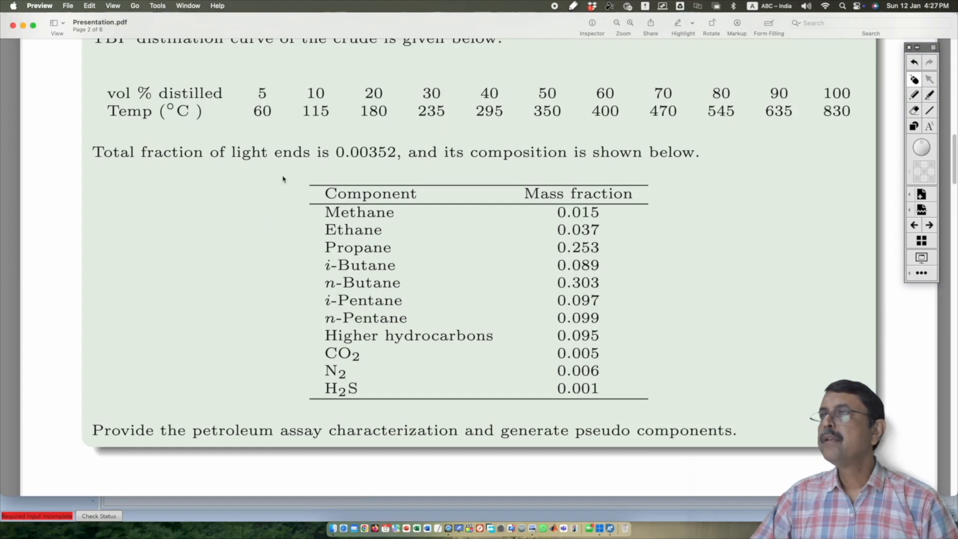
scroll(283, 178, up, 3)
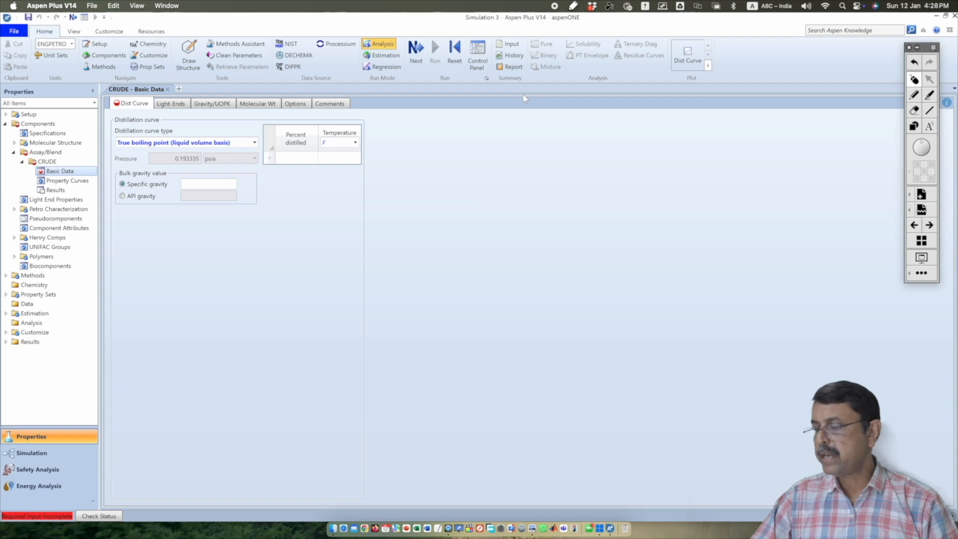
key(super+Tab)
click(217, 184)
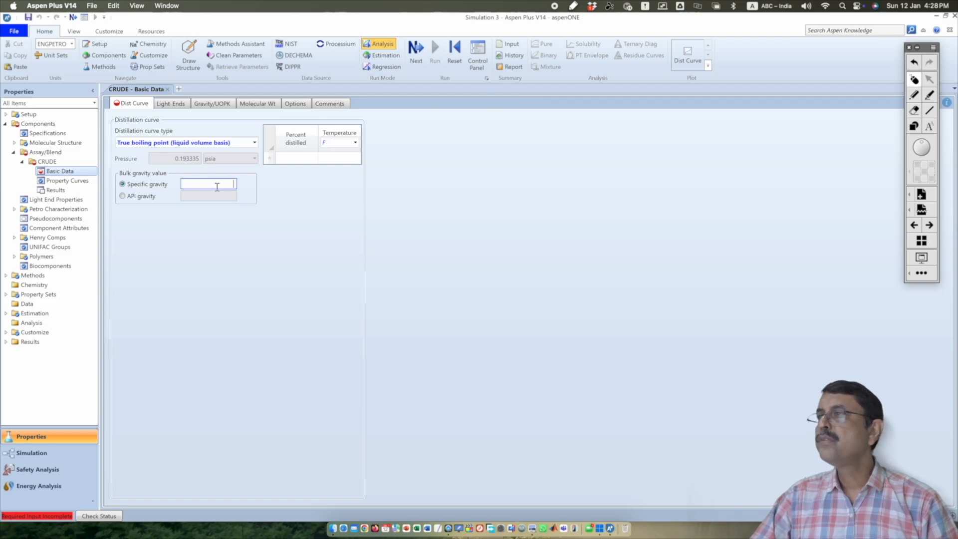
text(0.85)
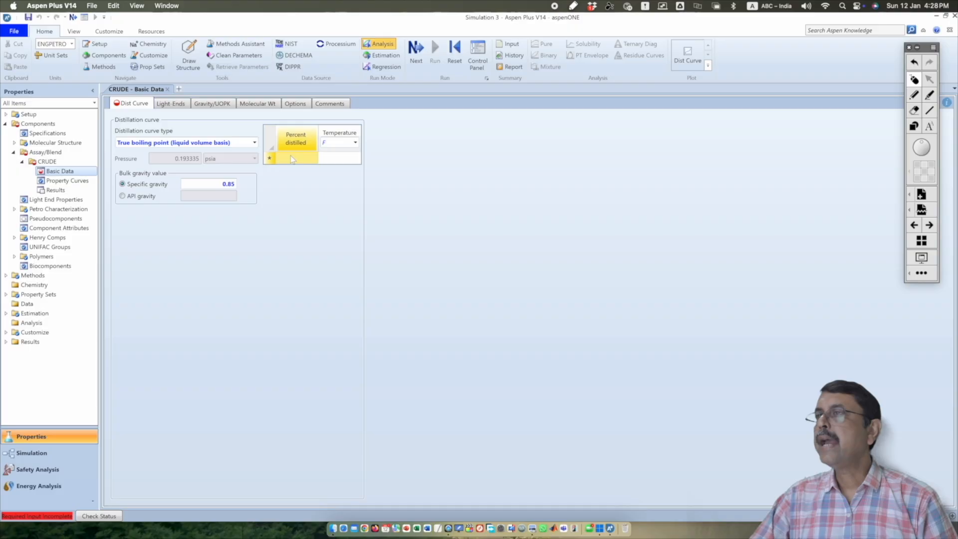
Step: Check the distillation data in Presentation.pdf and enter 5 and 10 as the first two percent distilled values
key(super+Tab)
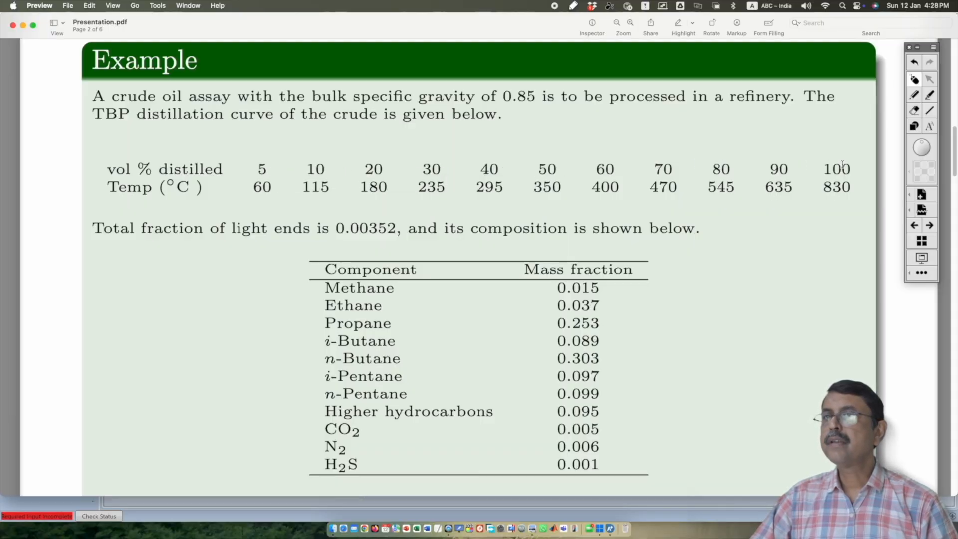
key(super+Tab)
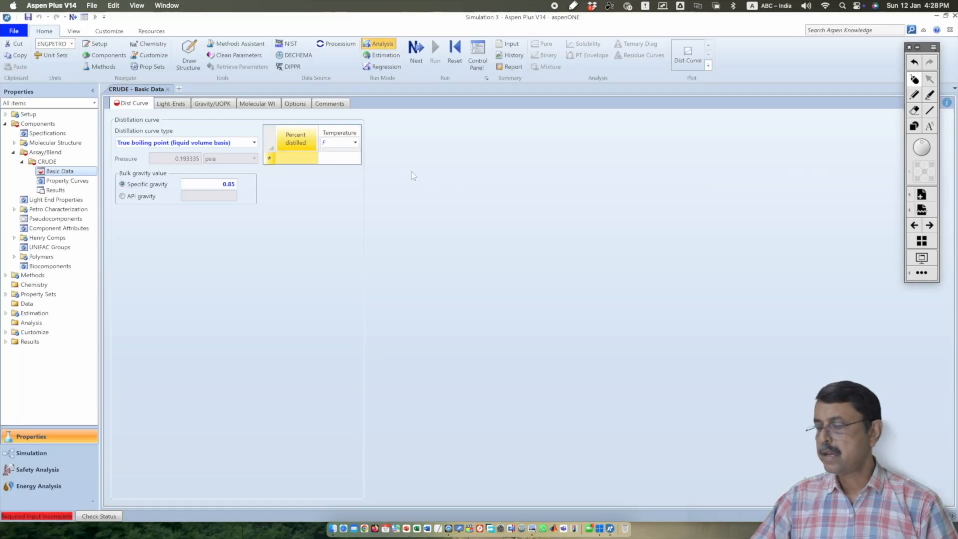
click(308, 160)
text(5)
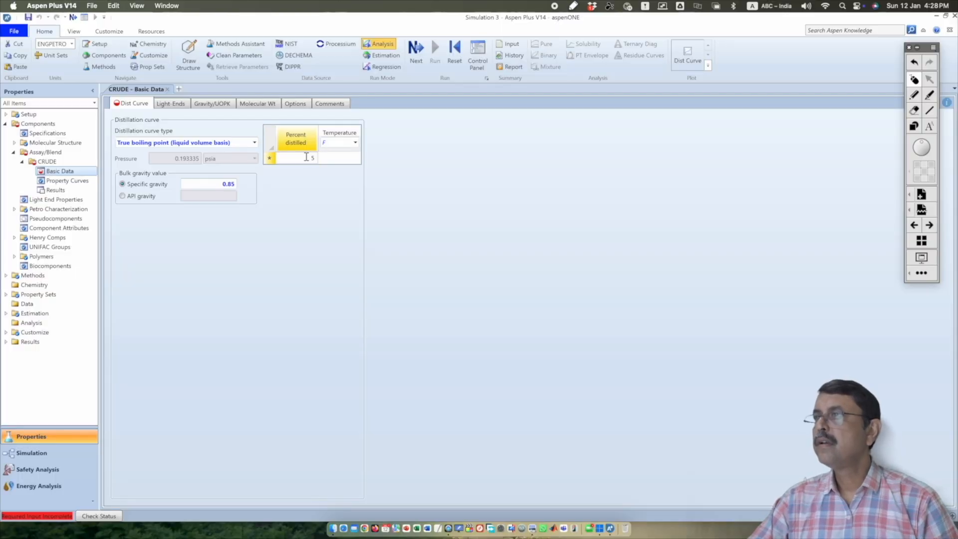
key(Return)
text(10.2)
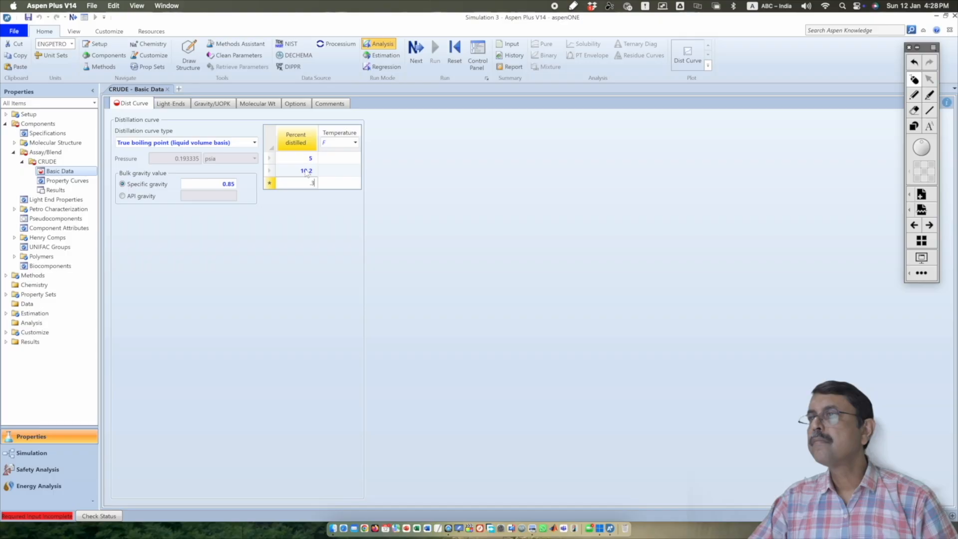
click(305, 171)
click(306, 170)
key(BackSpace)
key(BackSpace)
key(Return)
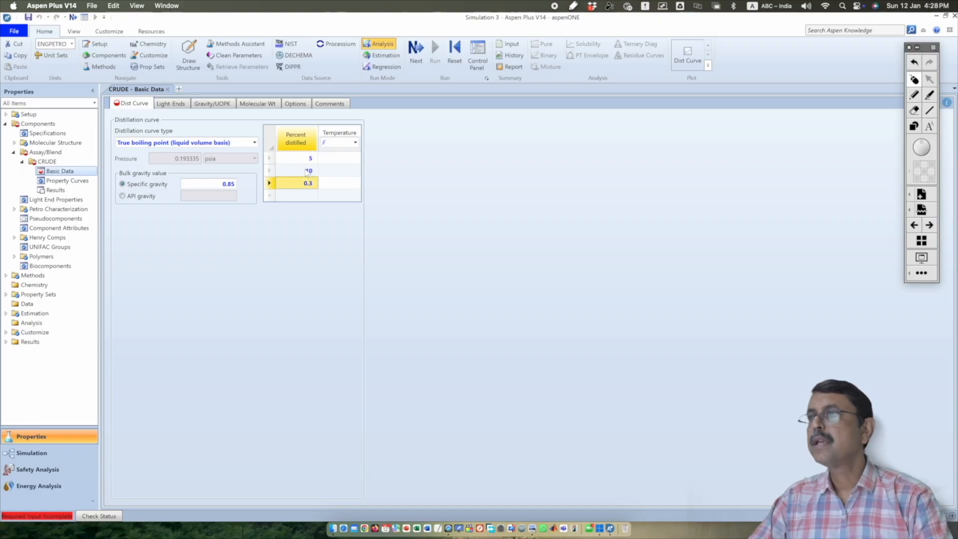
Step: Enter 20, 30, 40, 50 and 60 as the following percent distilled values of the curve
text(20)
key(Return)
text(30)
key(Return)
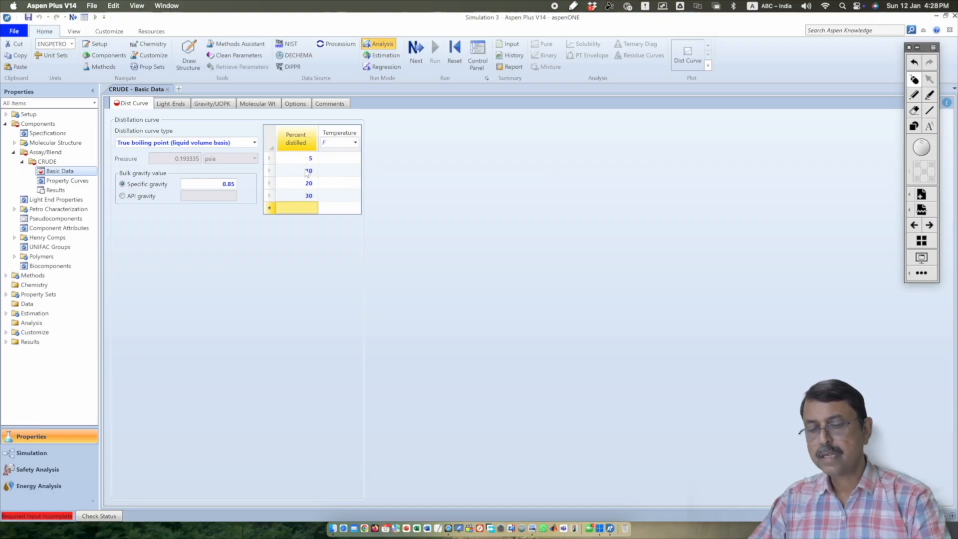
text(40)
key(Return)
text(50)
key(Return)
text(60)
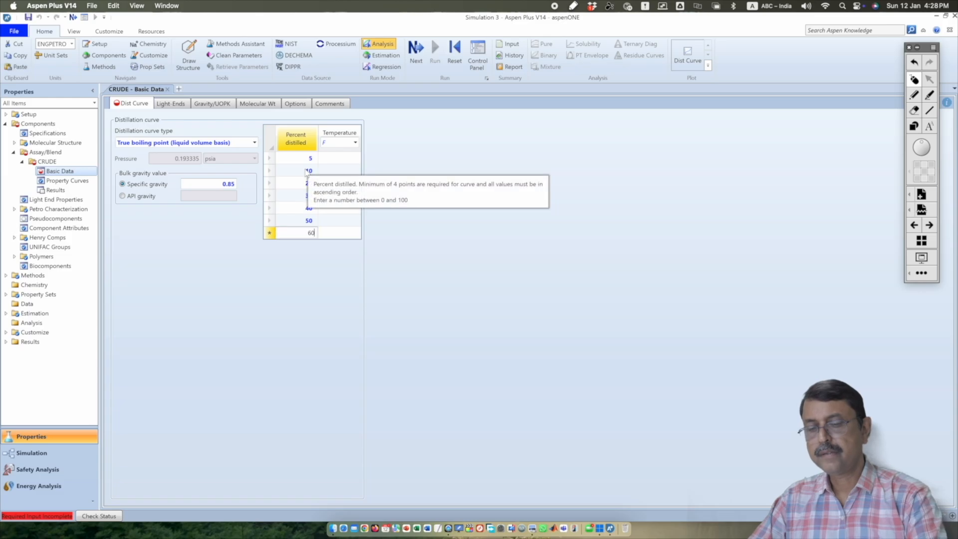
key(Return)
Step: Complete the percent distilled values of the distillation curve with 70, 80, 90 and 100
text(70)
key(Return)
text(80)
key(Return)
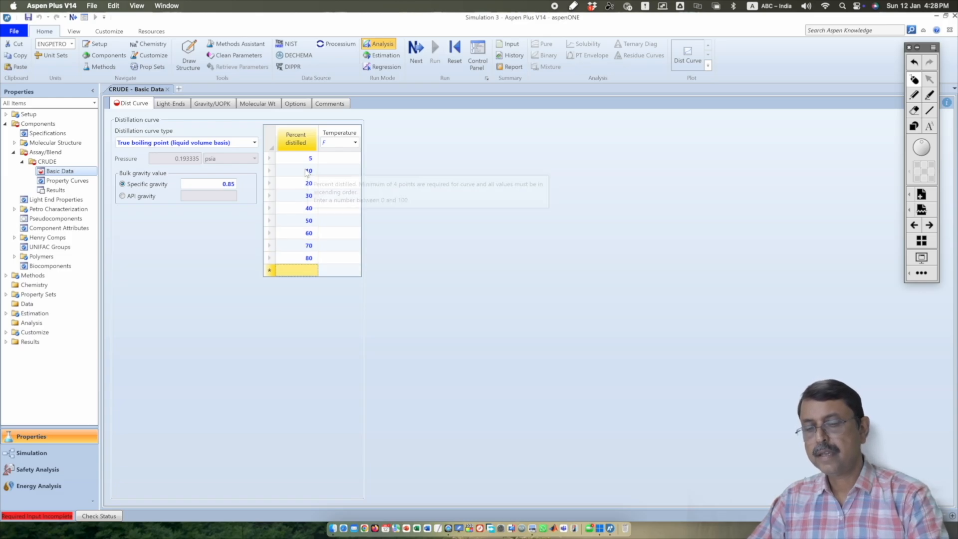
text(90)
key(Return)
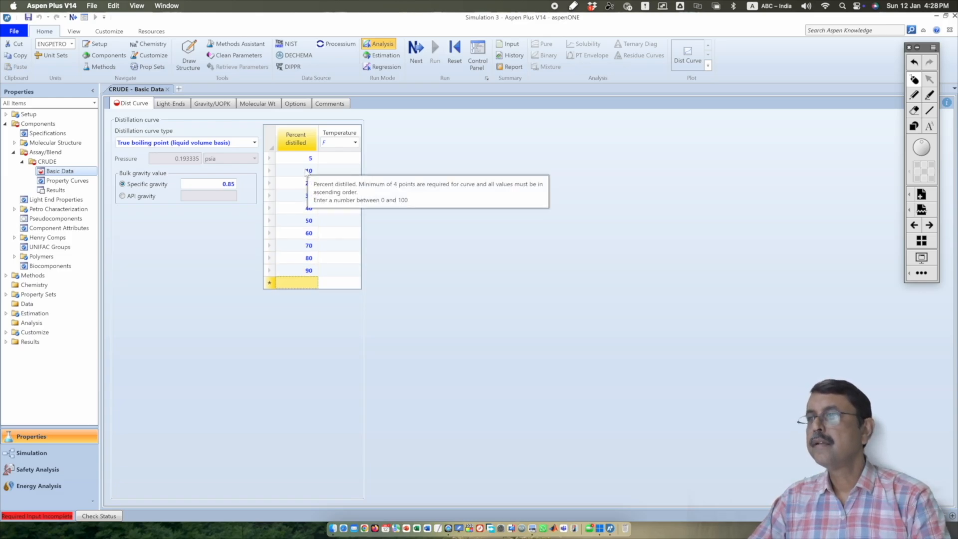
key(super+Tab)
key(super+Tab)
text(1)
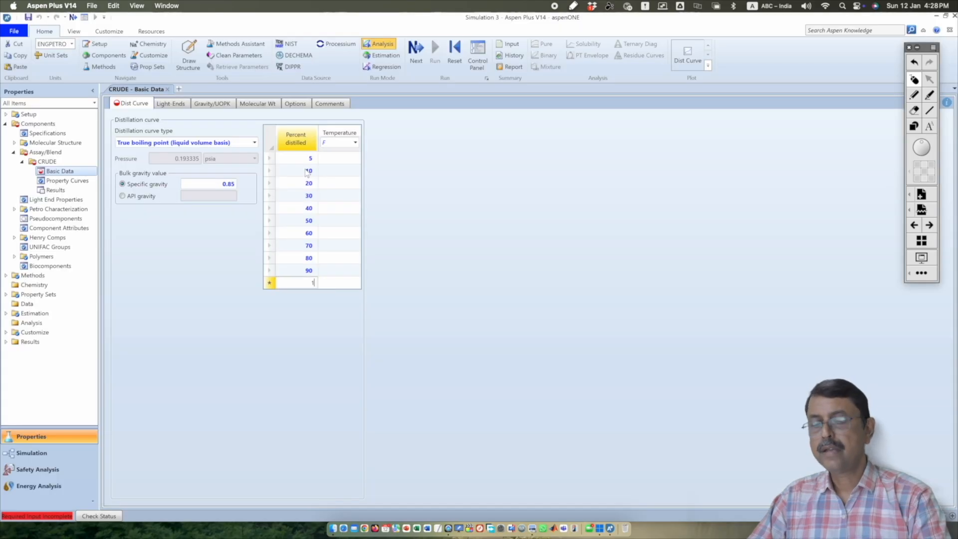
key(Return)
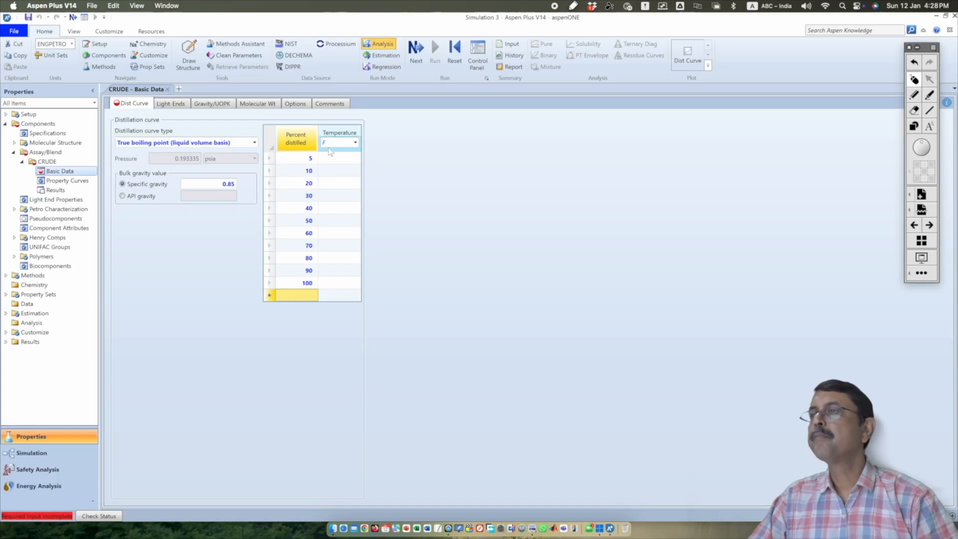
Step: Set the distillation temperature unit to C and enter 60 for the 5 percent distilled point
click(356, 143)
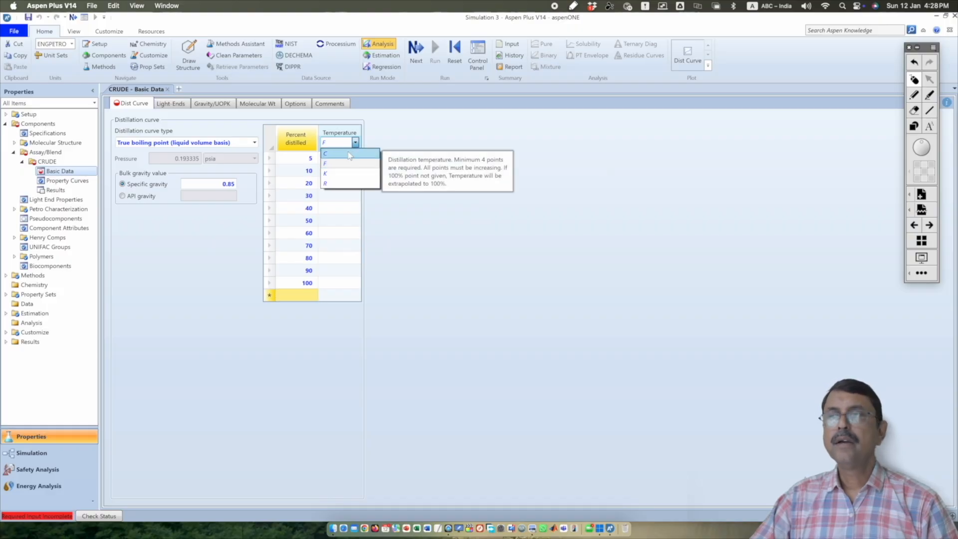
click(343, 161)
click(342, 157)
key(super+Tab)
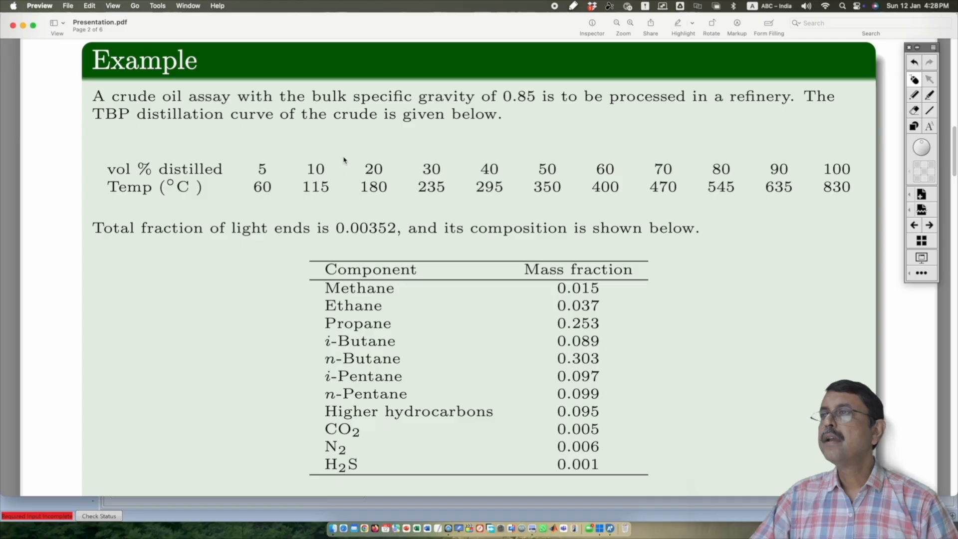
key(super+Tab)
text(60)
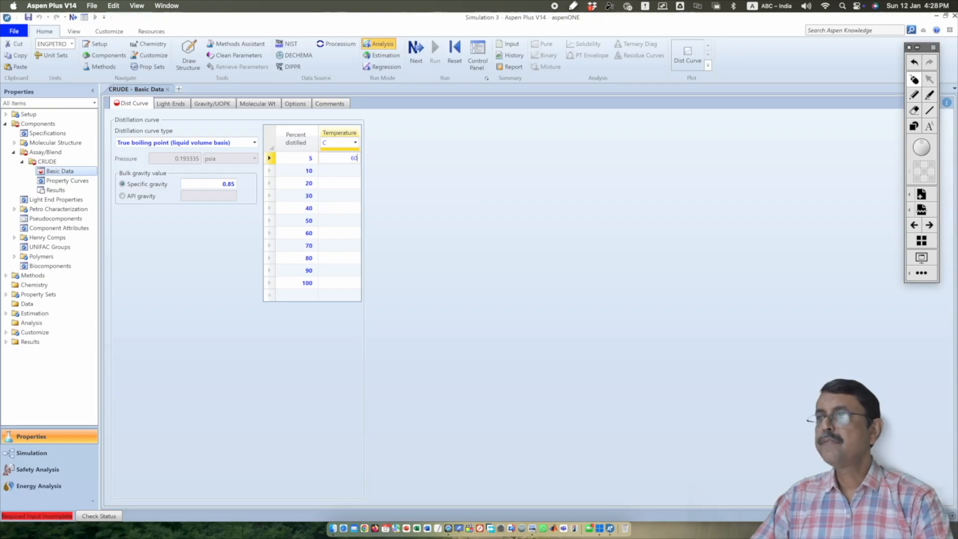
text(115)
key(Return)
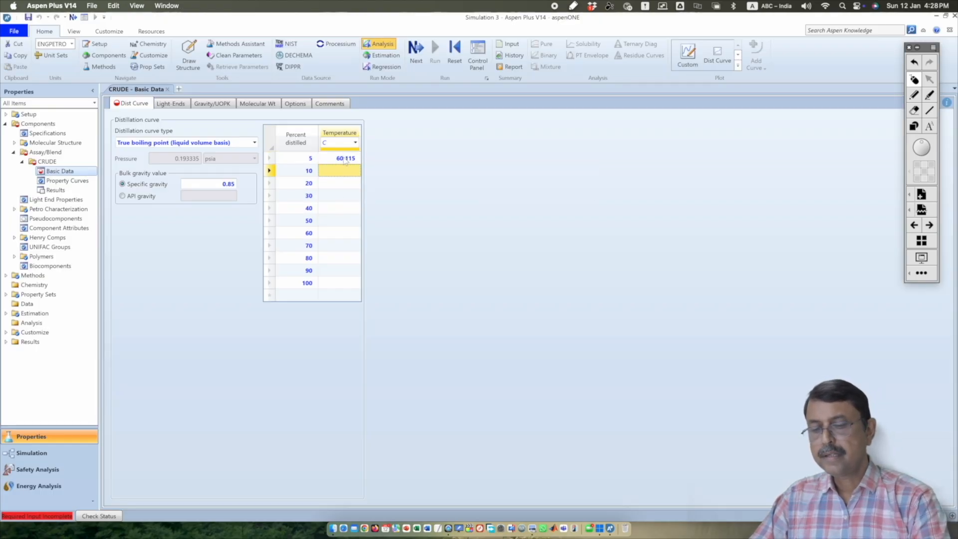
click(347, 158)
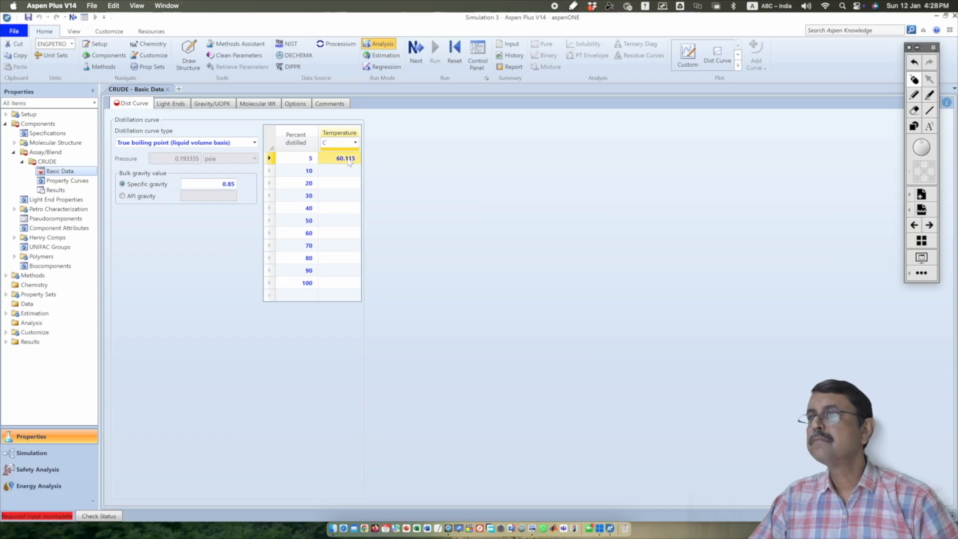
text(60)
key(Return)
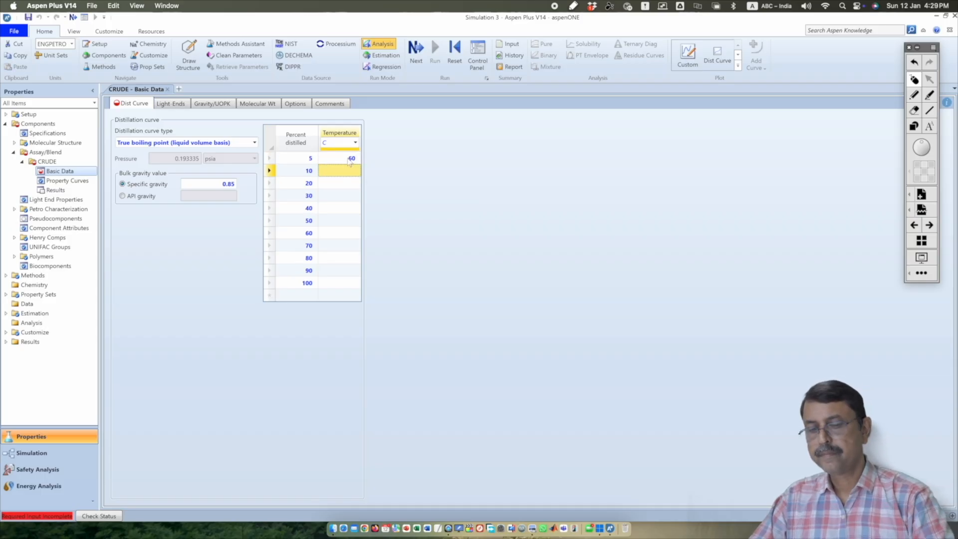
Step: Enter temperatures 115, 180 and 235 for the 10, 20 and 30 percent distilled points, consulting the data in Presentation.pdf
key(super+Tab)
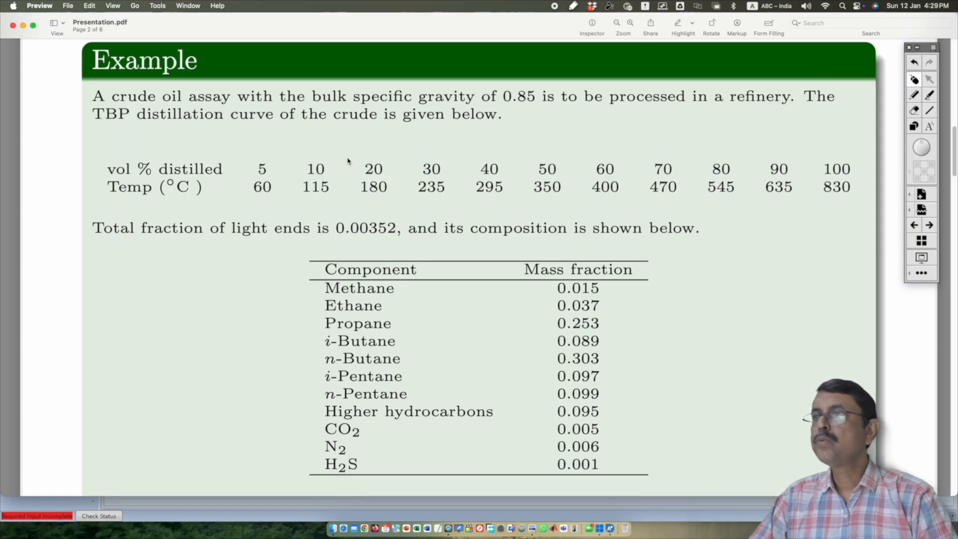
key(super+Tab)
text(180)
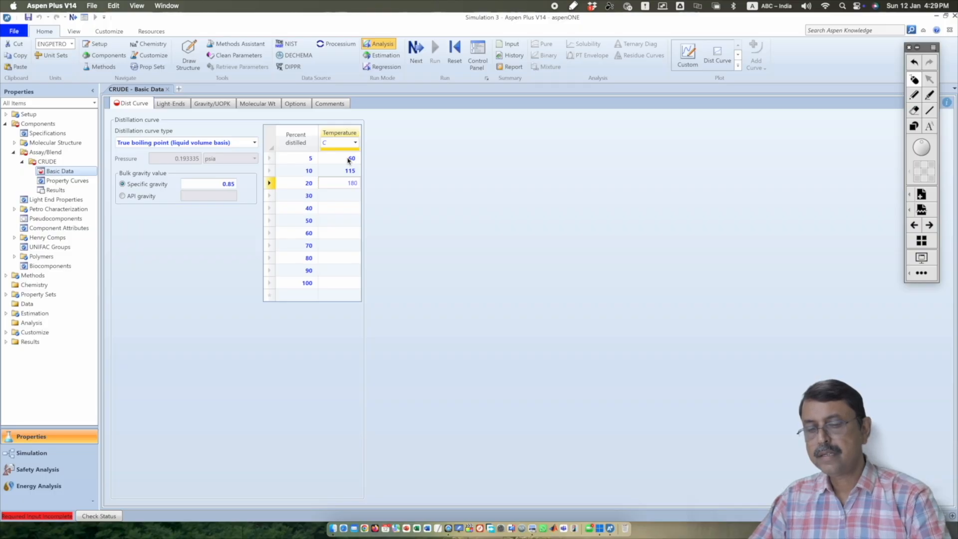
key(Return)
key(Return)
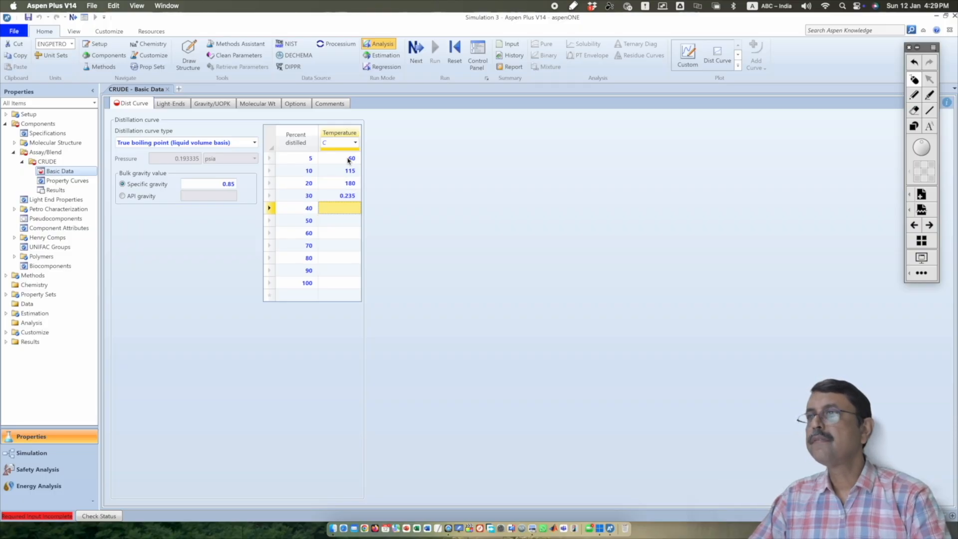
key(Up)
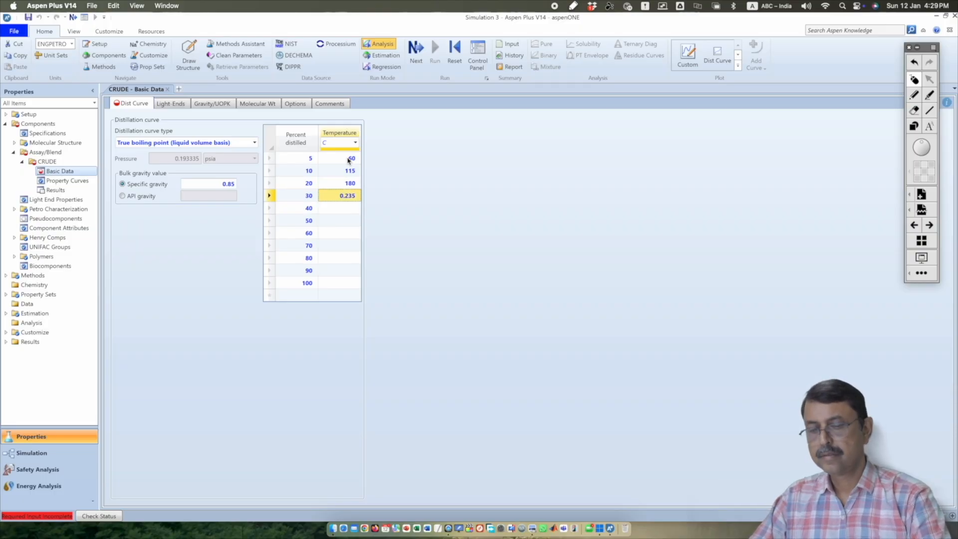
text(235)
key(Return)
Step: Check Presentation.pdf and enter 295 and 350 as the temperatures for the 40 and 50 percent distilled points
key(super+Tab)
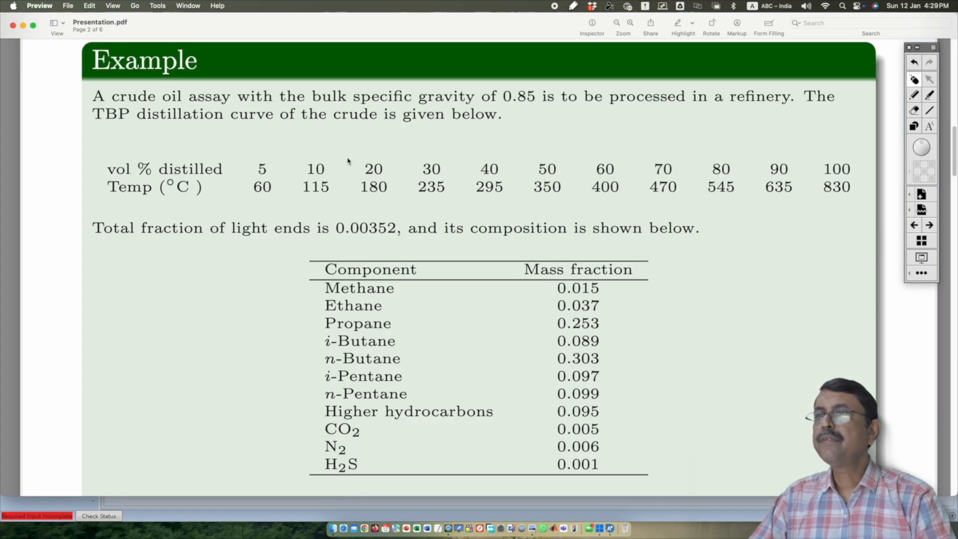
key(super+Tab)
text(295)
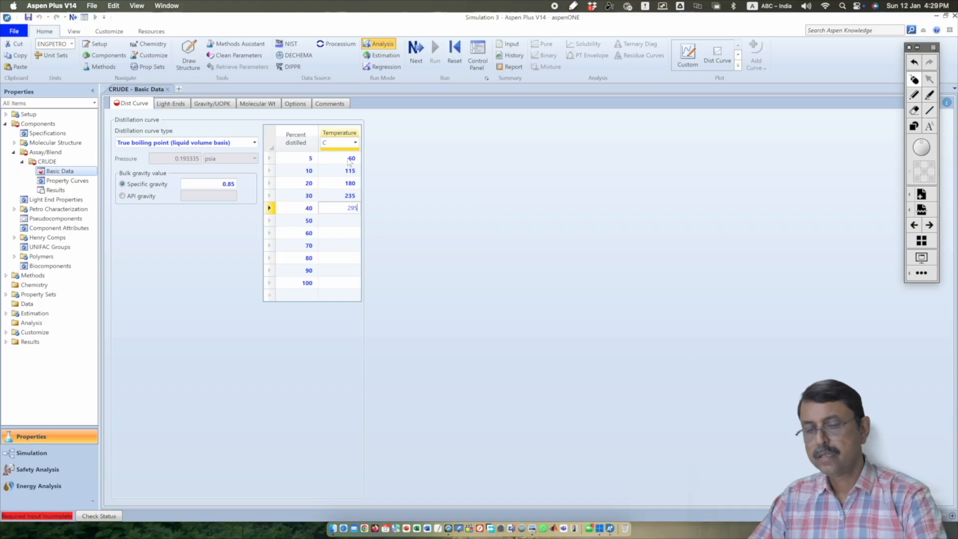
key(Return)
text(350)
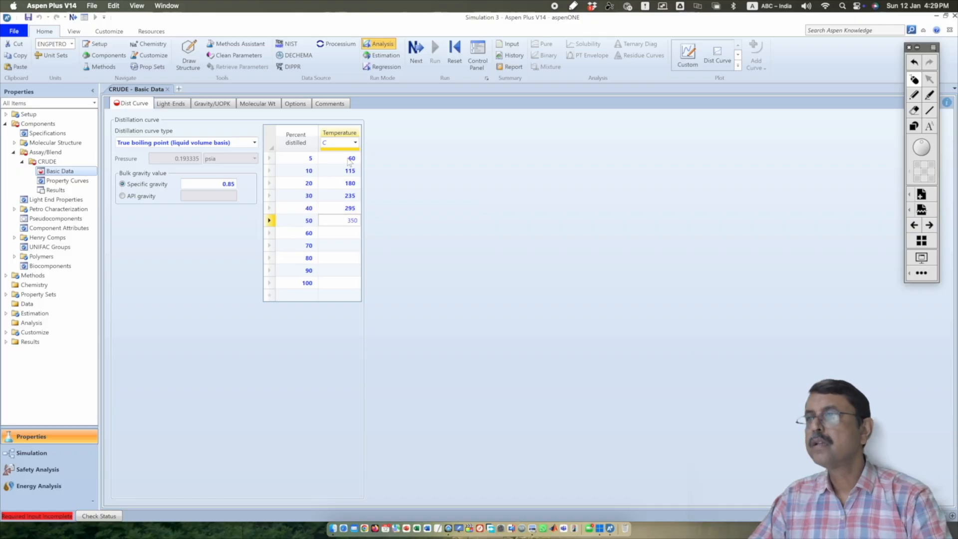
key(Return)
Step: Check Presentation.pdf and enter 400 and 470 as the temperatures for the 60 and 70 percent distilled points
key(super+Tab)
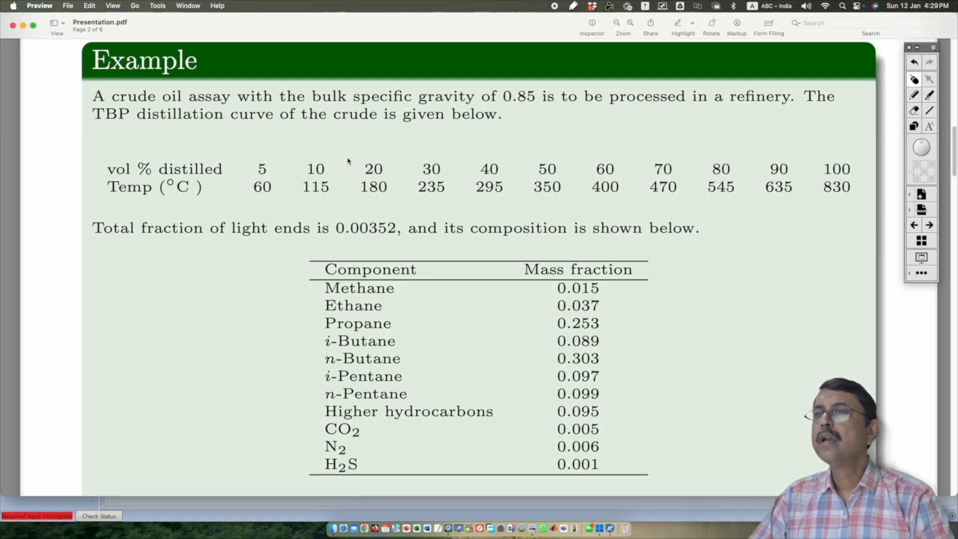
key(super+Tab)
text(4)
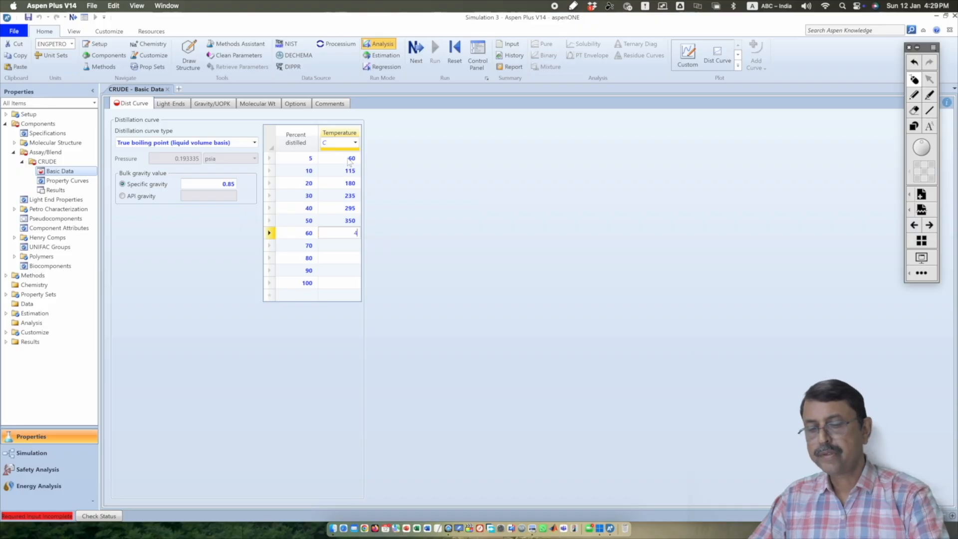
key(Return)
text(1)
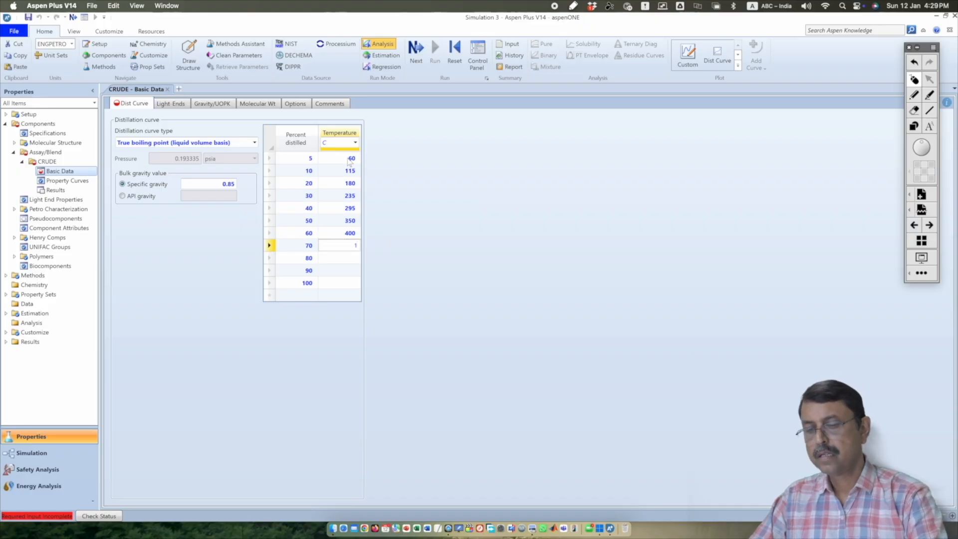
text(470)
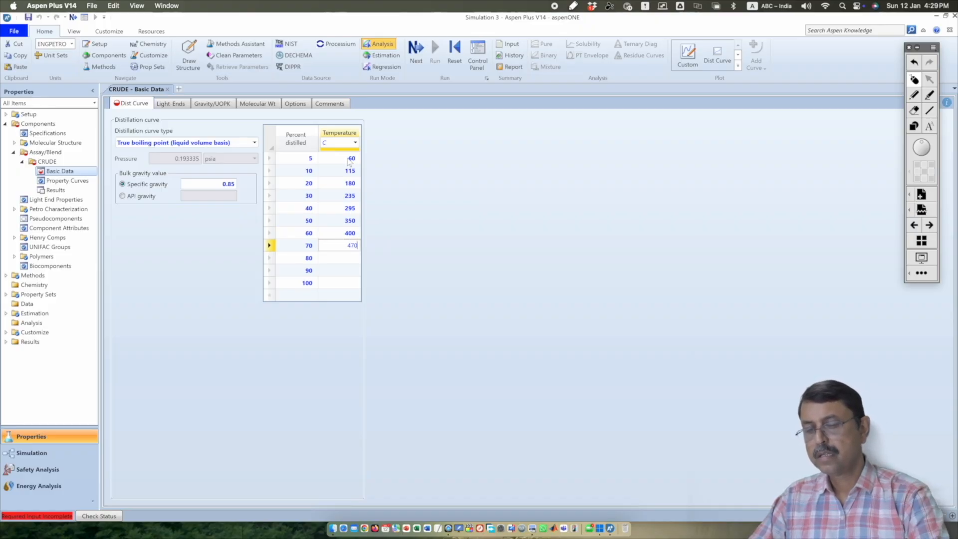
key(Return)
Step: Check Presentation.pdf and enter 545 and 635 as the temperatures for the 80 and 90 percent distilled points
key(super+Tab)
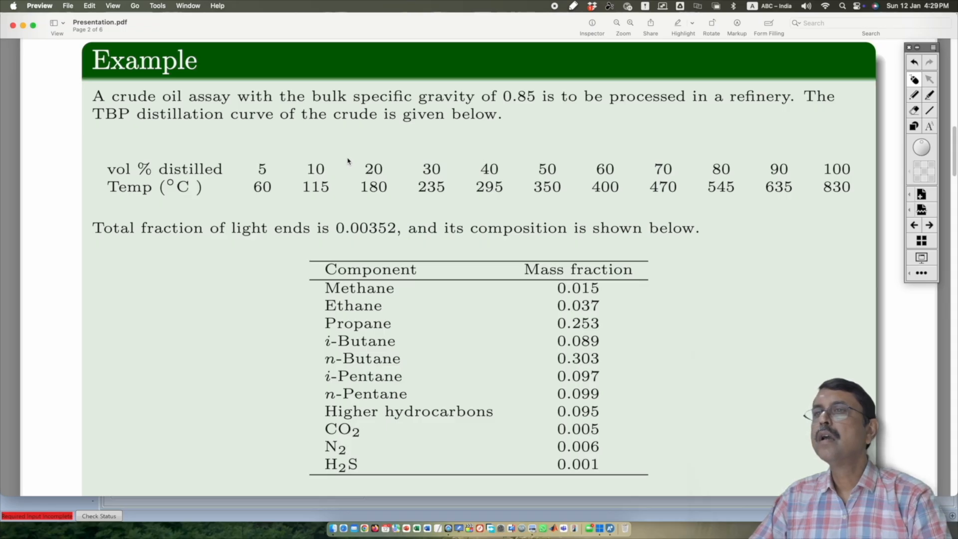
key(super+Tab)
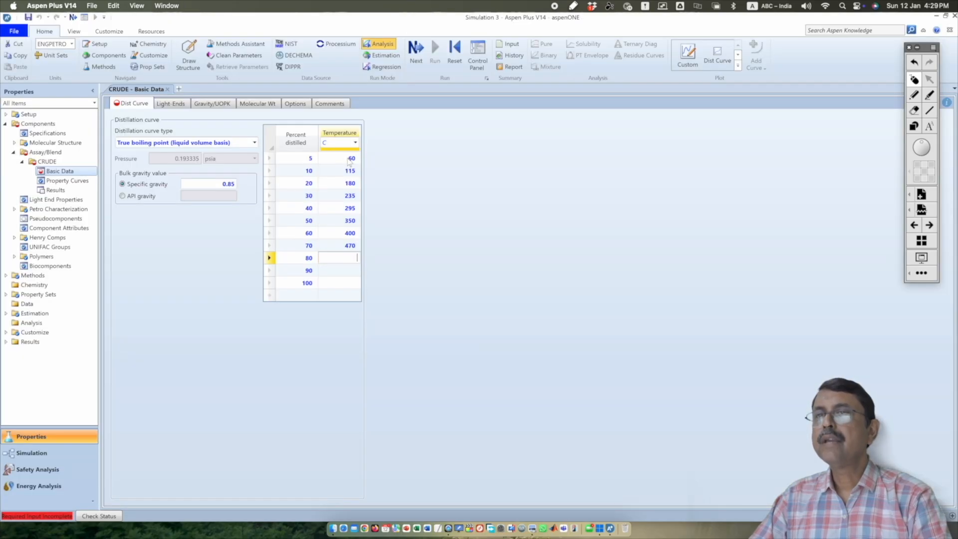
key(super+Tab)
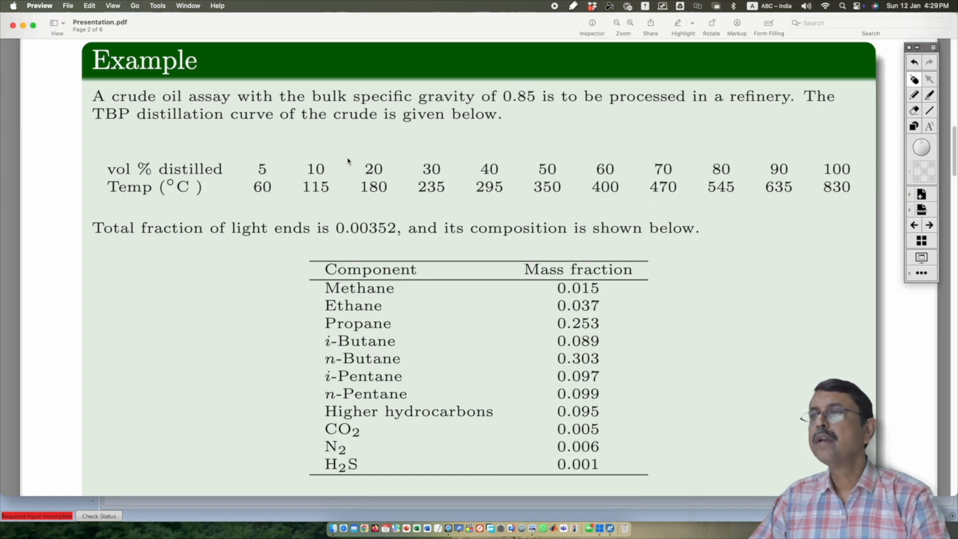
key(super+Tab)
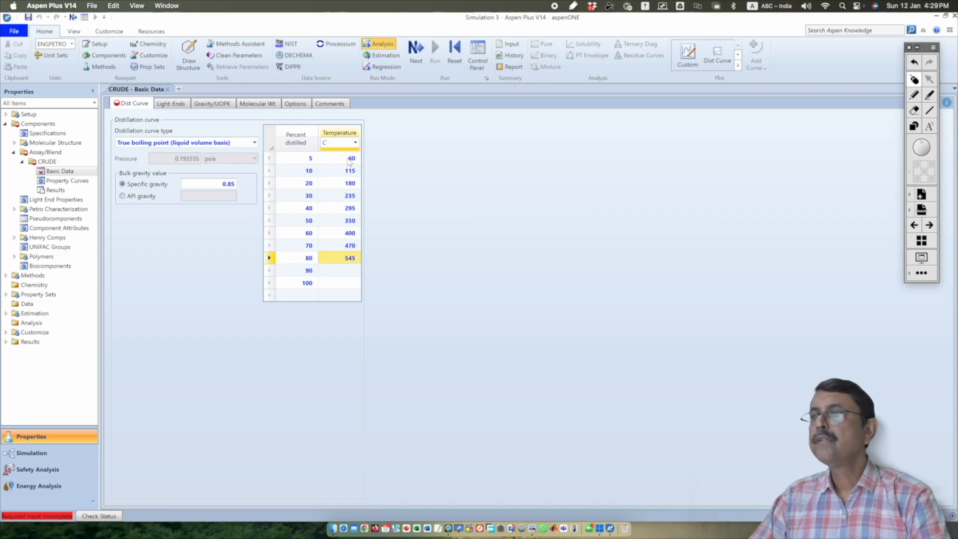
click(350, 271)
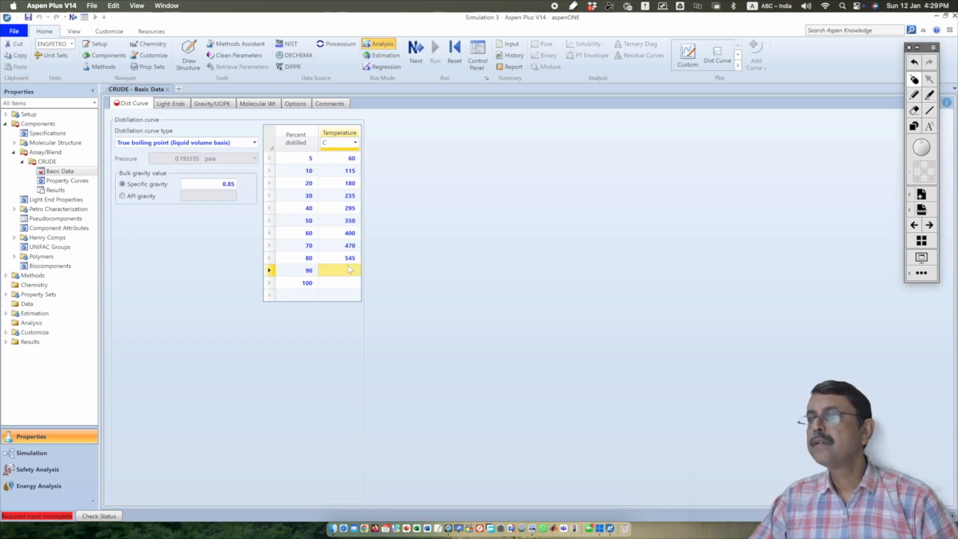
text(635)
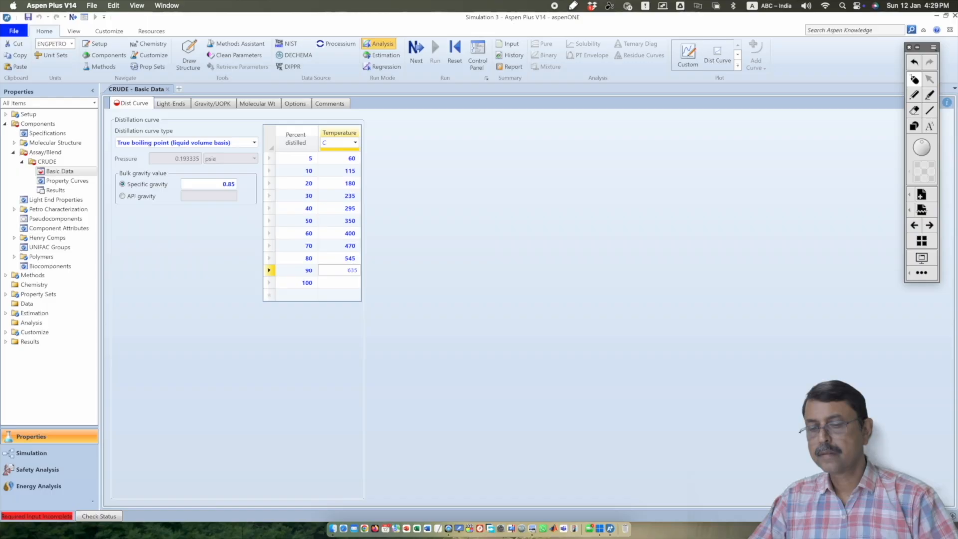
key(Return)
Step: Complete the distillation curve with the 100 percent point's temperature from Presentation.pdf, 830
key(super+Tab)
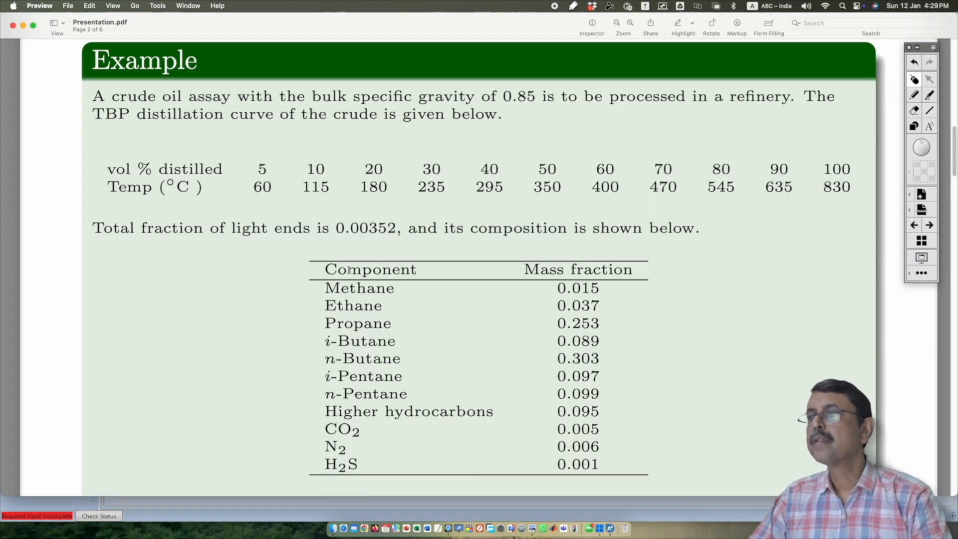
key(super+Tab)
text(83)
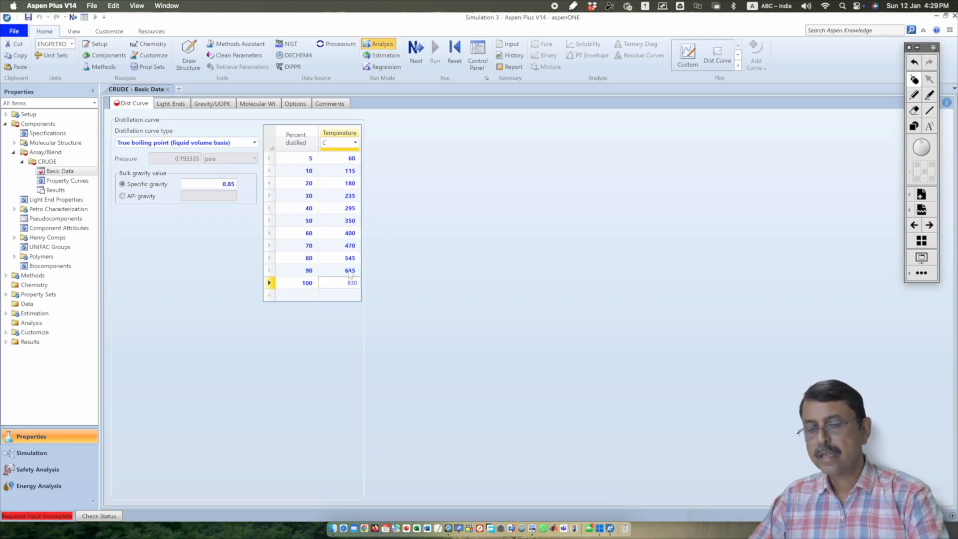
text(0)
key(Return)
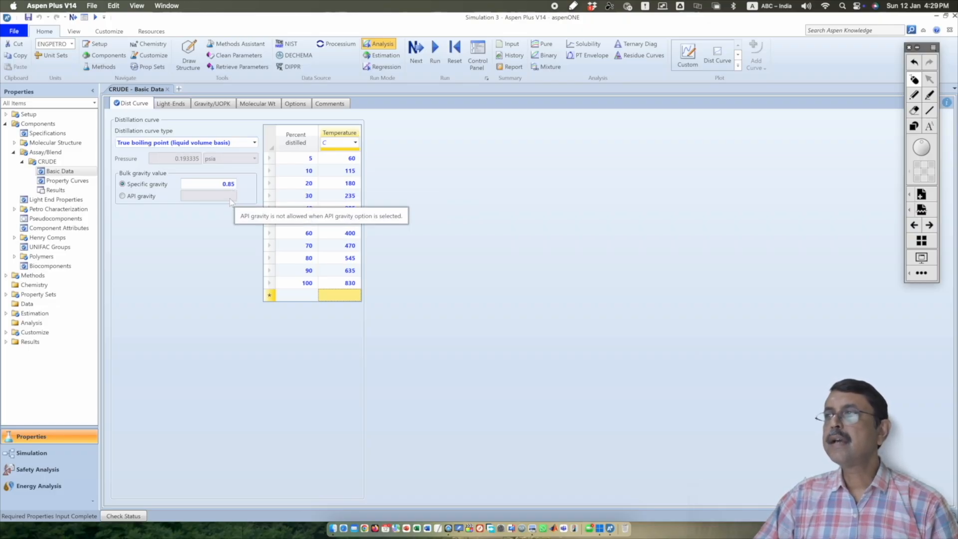
Step: Look up the total light-ends fraction in Presentation.pdf and set the crude assay's light-ends fraction to 0.00352
key(super+Tab)
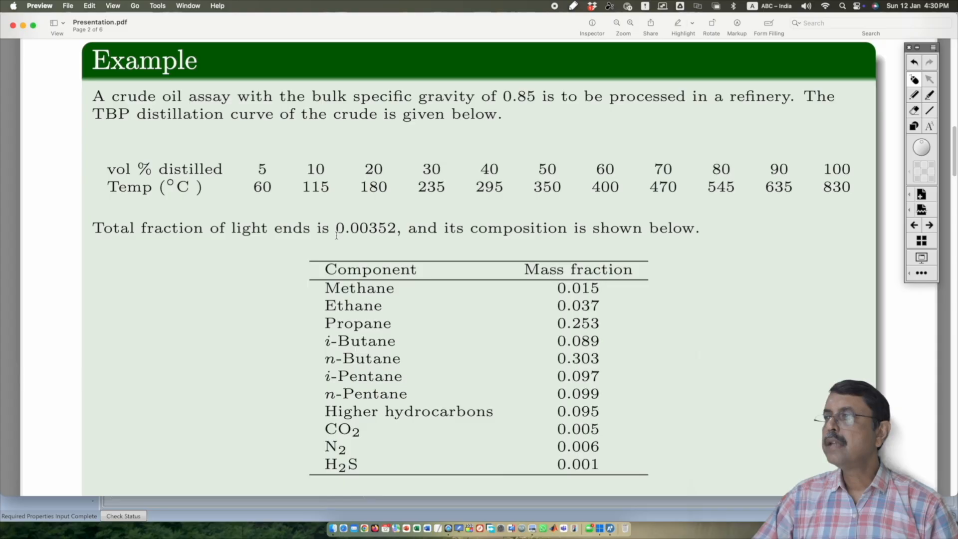
key(super+Tab)
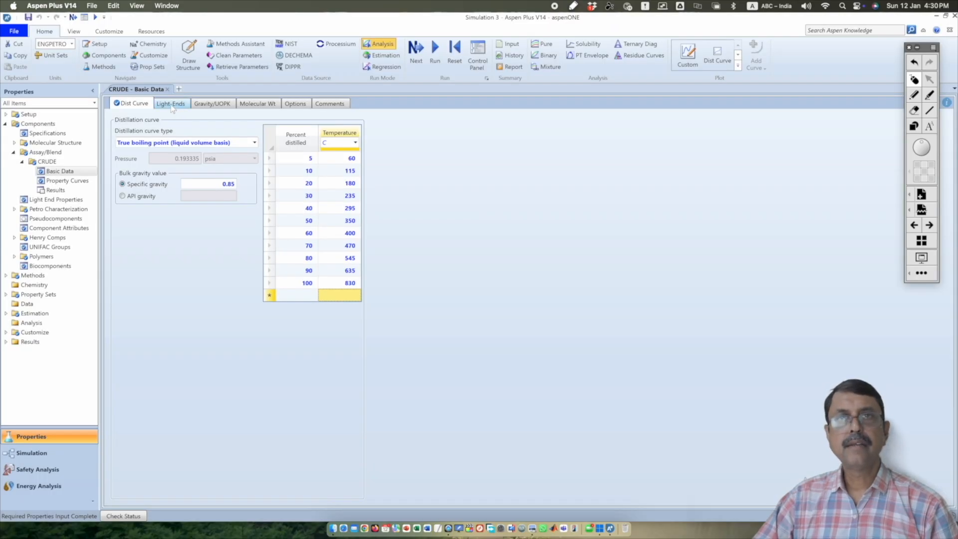
click(170, 104)
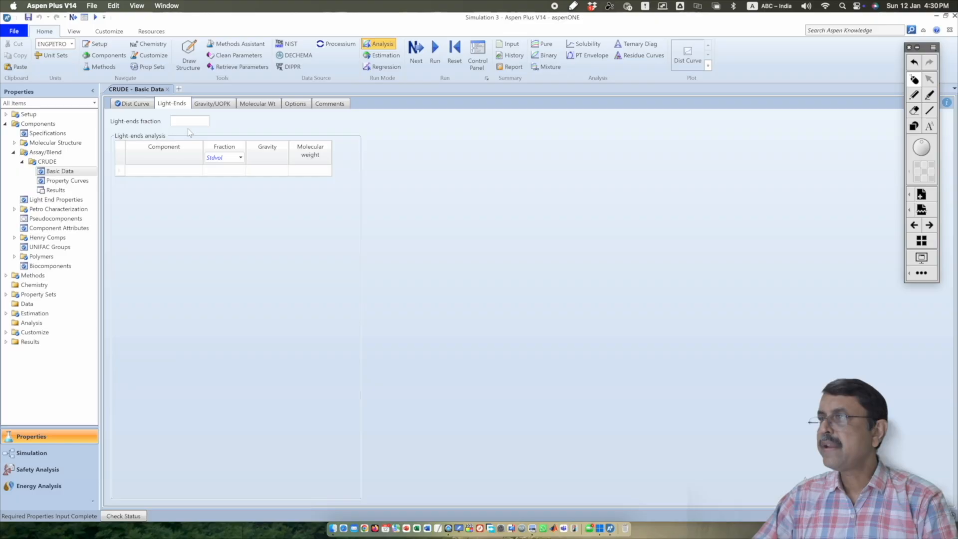
key(super+Tab)
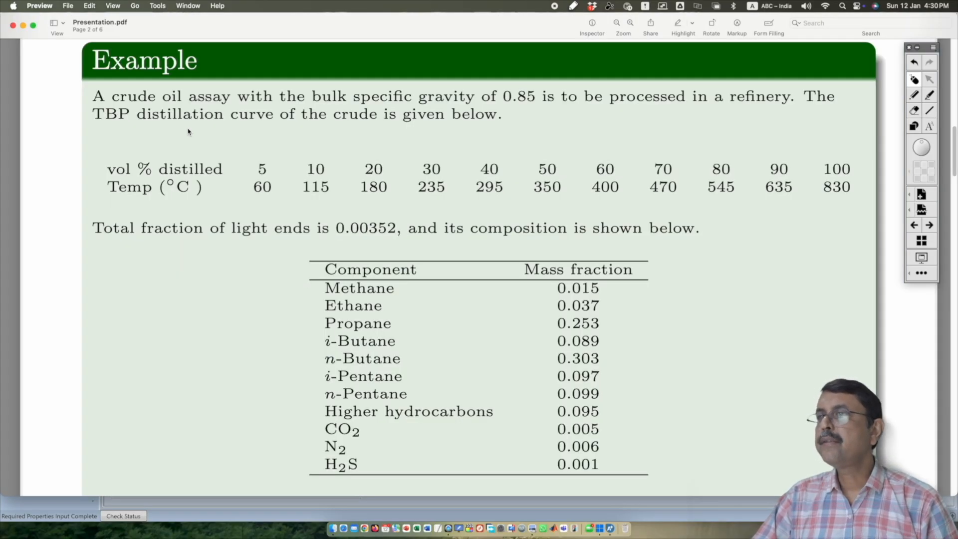
key(super+Tab)
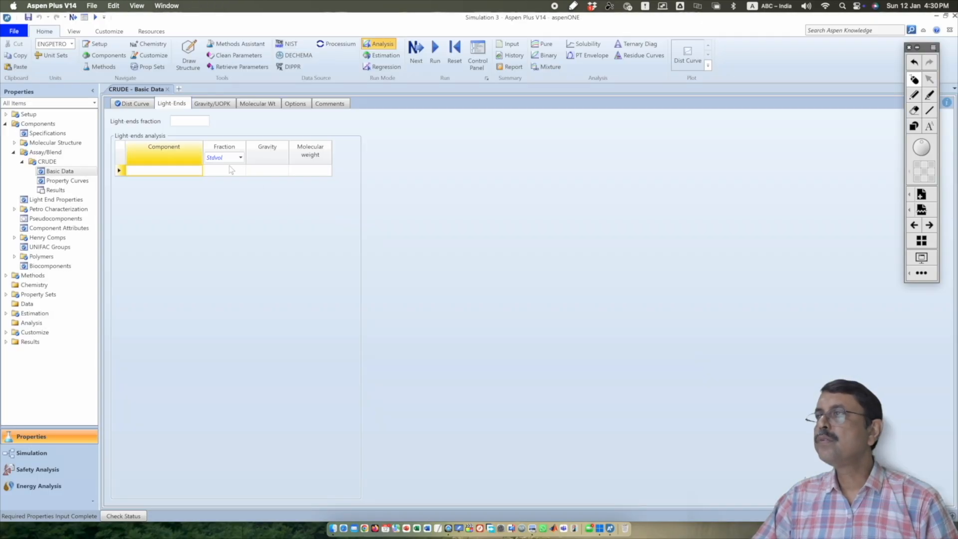
click(184, 121)
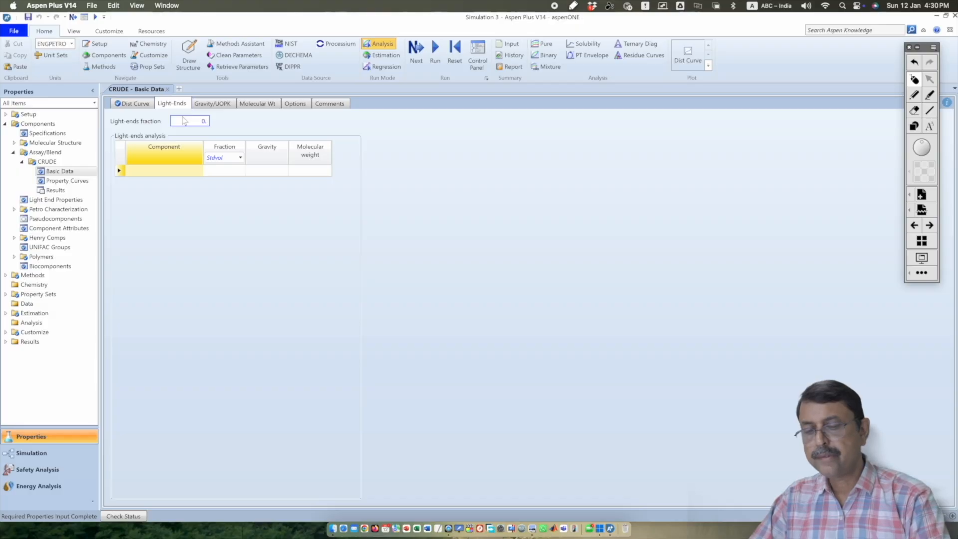
text(0.00352)
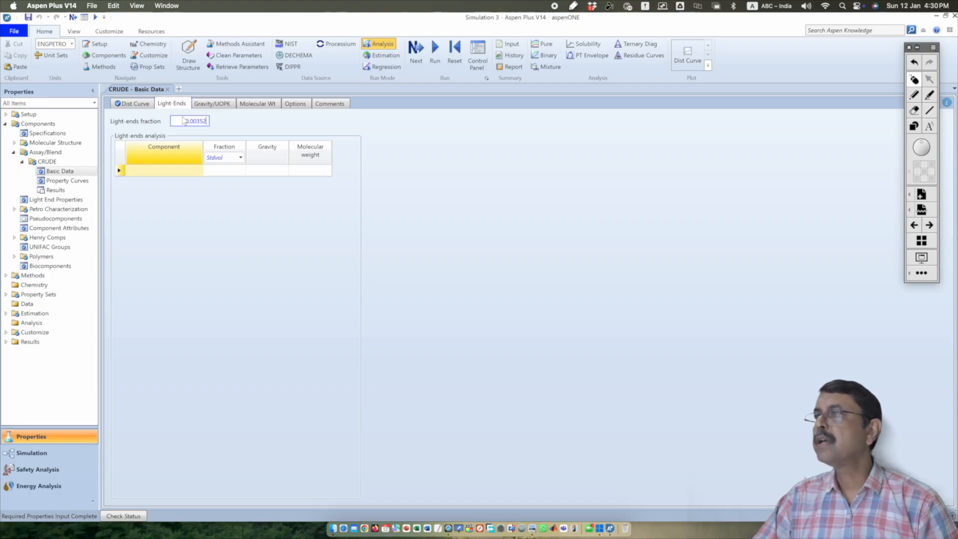
Step: Check the composition basis in Presentation.pdf and set the light-ends analysis fraction basis to Mass
click(198, 171)
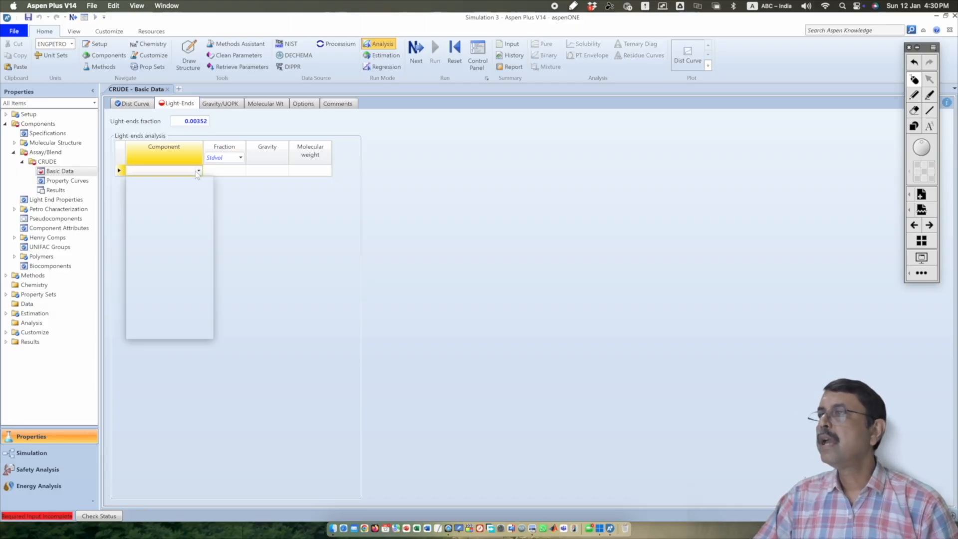
click(250, 219)
key(super+Tab)
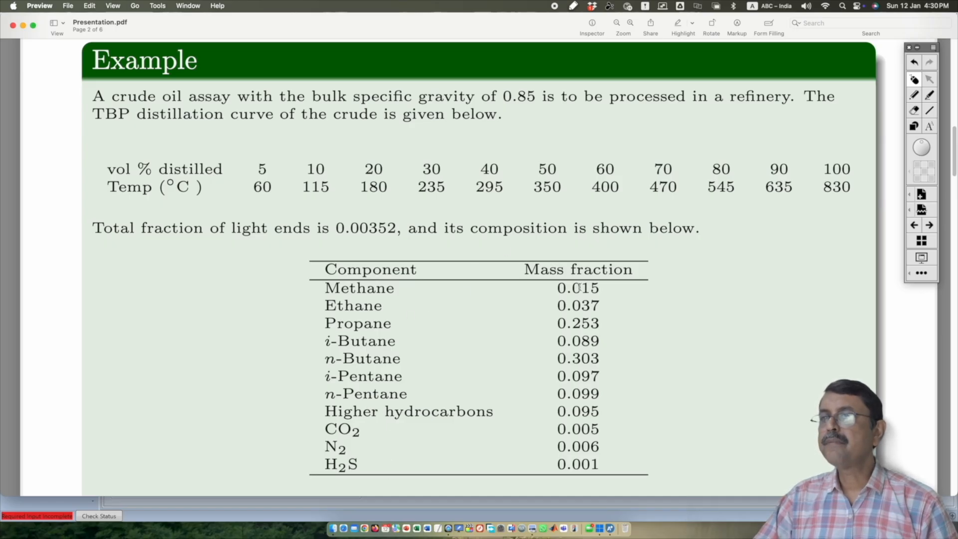
key(super+Tab)
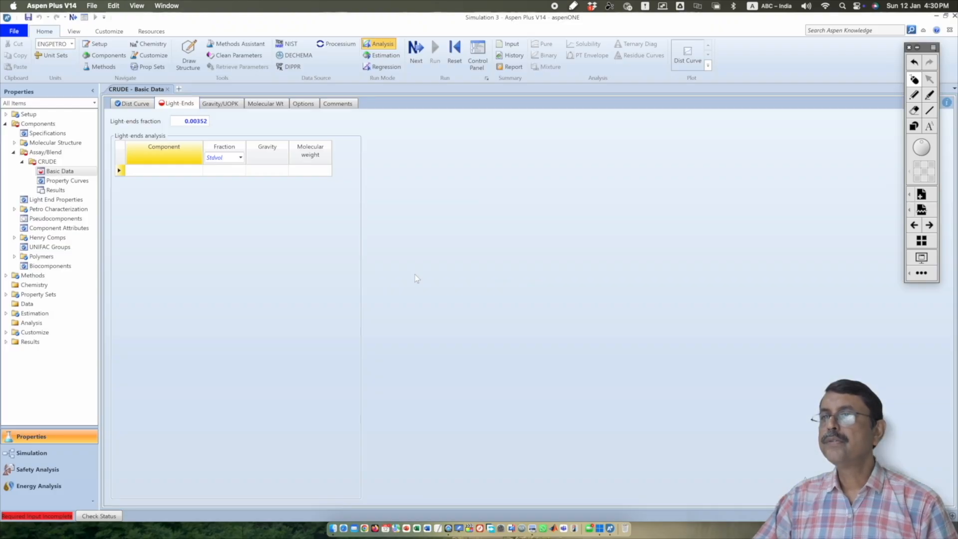
click(241, 158)
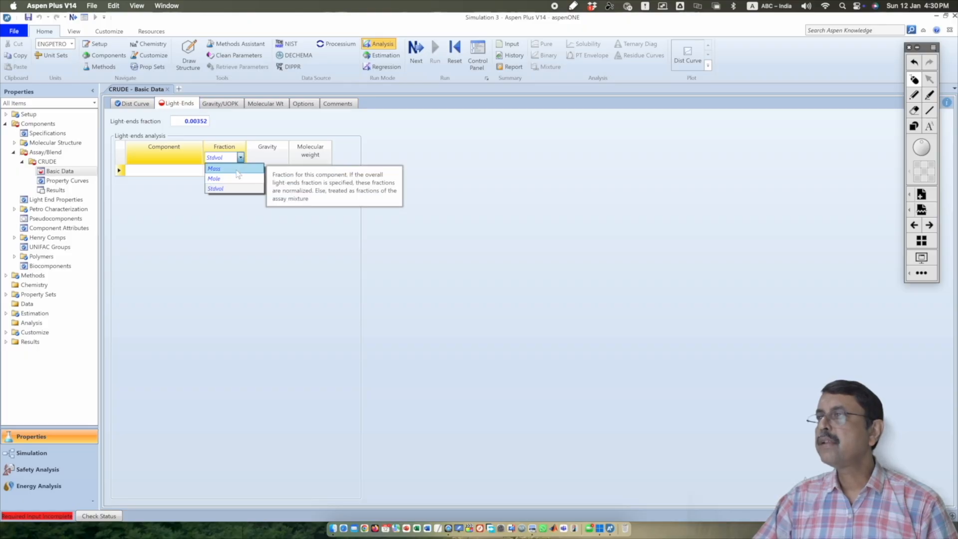
click(237, 174)
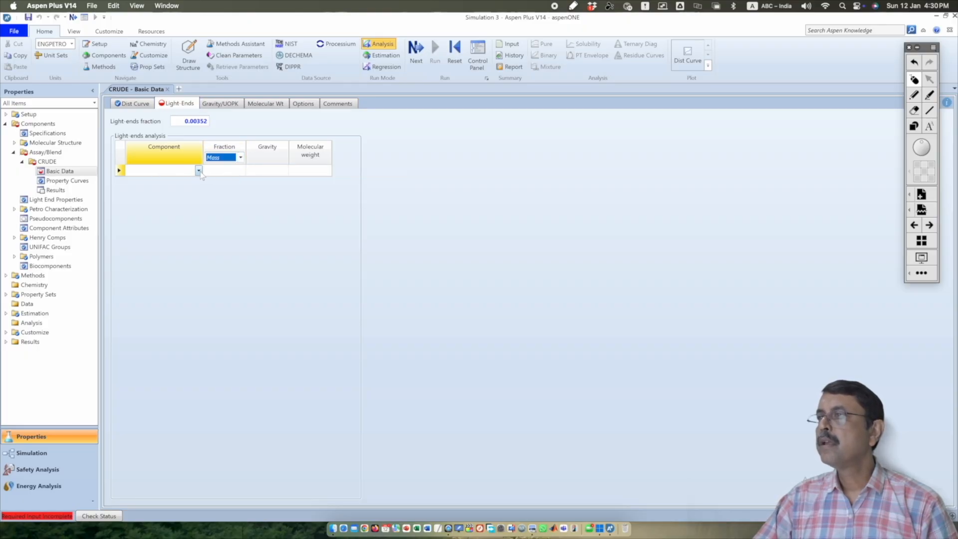
Step: Add METHANE as the first light-ends component and enter its mass fraction from Presentation.pdf, 0.015
click(198, 170)
click(182, 232)
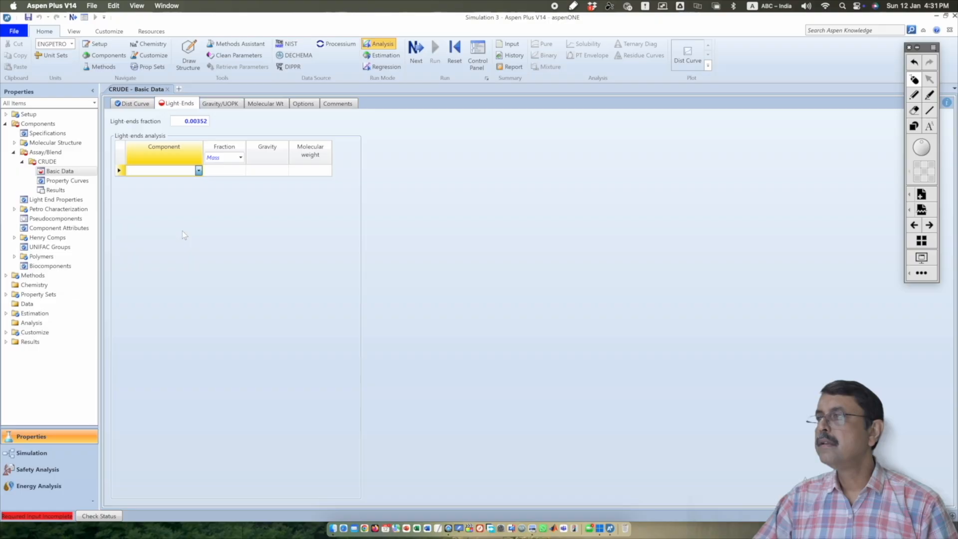
click(226, 171)
key(super+Tab)
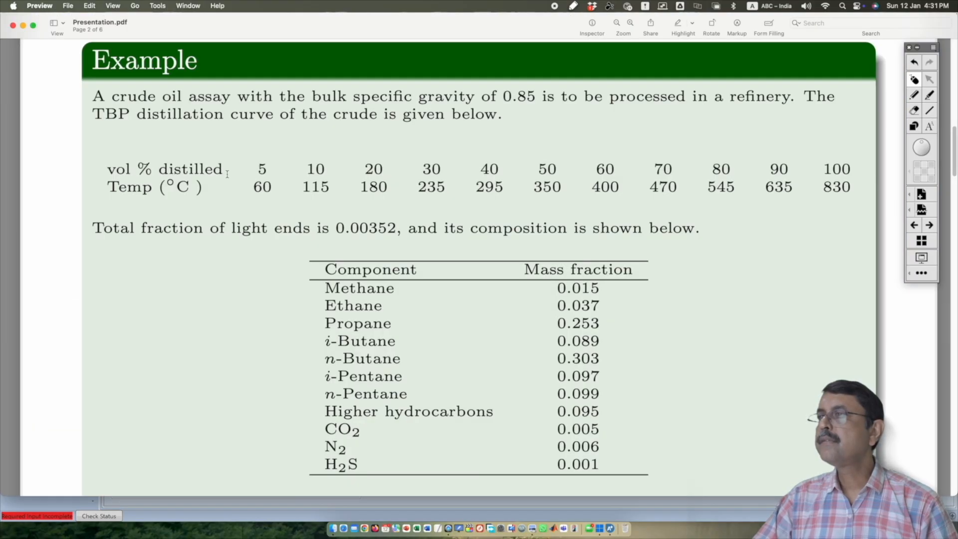
key(super+Tab)
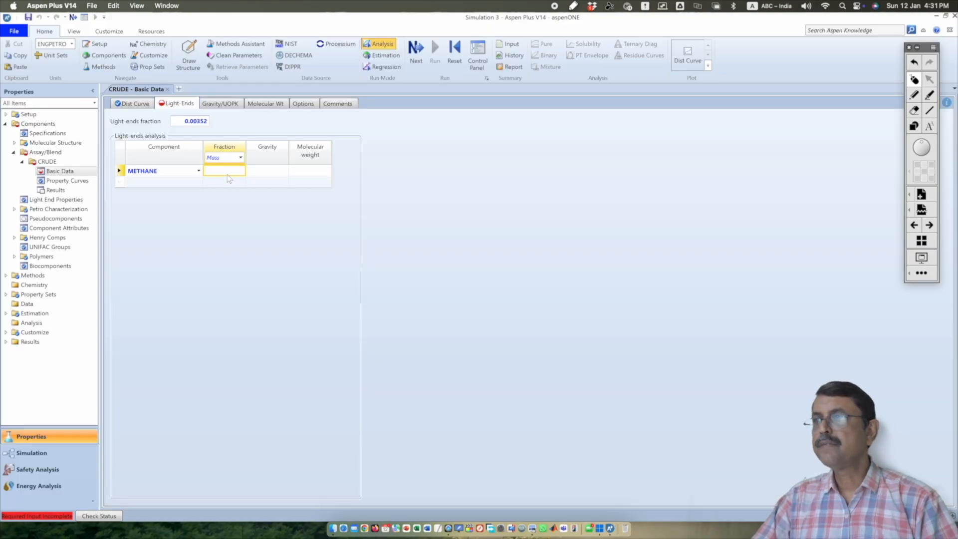
text(0.015)
key(Return)
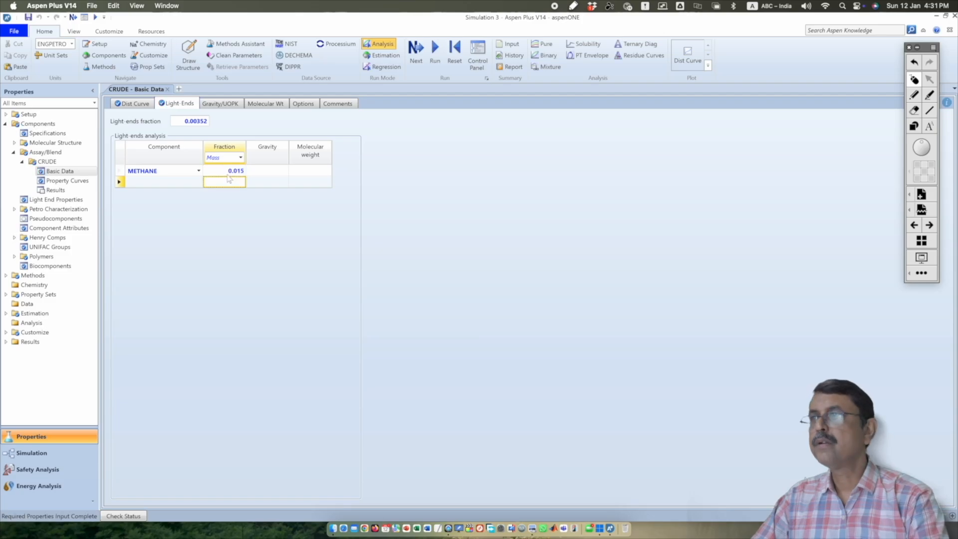
Step: Add ETHANE as the second light-ends component, correcting the mistaken PROPANE selection in that row
click(199, 182)
click(187, 262)
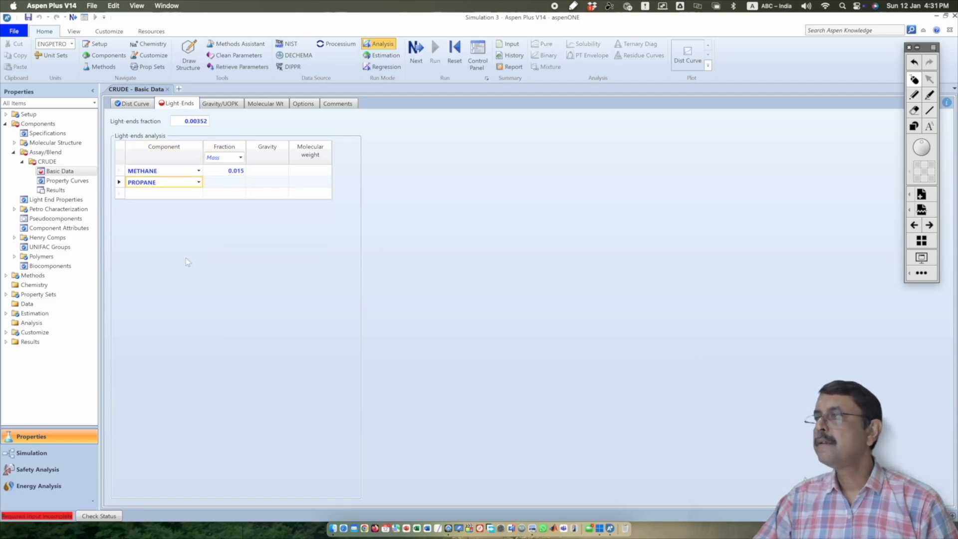
click(198, 182)
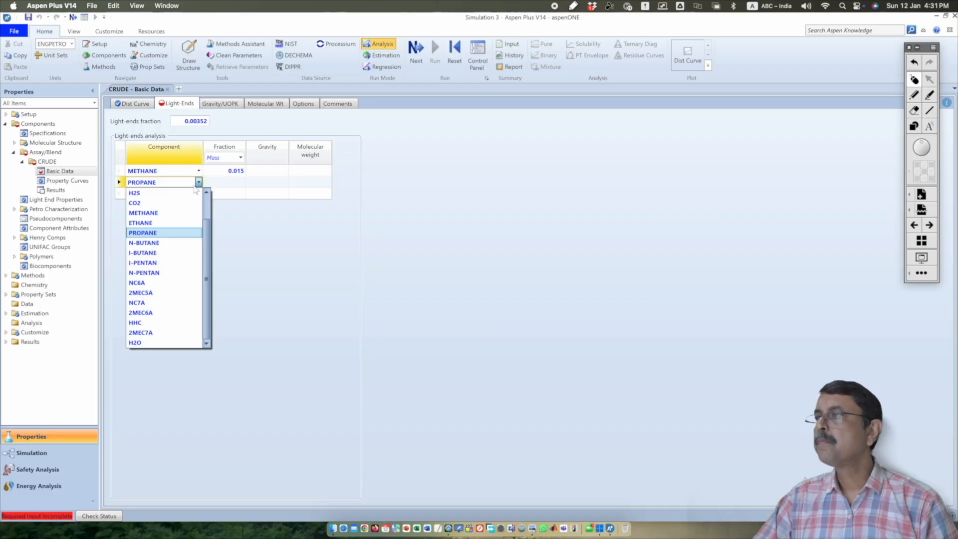
click(181, 222)
Step: Check the component order in Presentation.pdf and add PROPANE, I-BUTANE and N-BUTANE to the light-ends analysis
key(super+Tab)
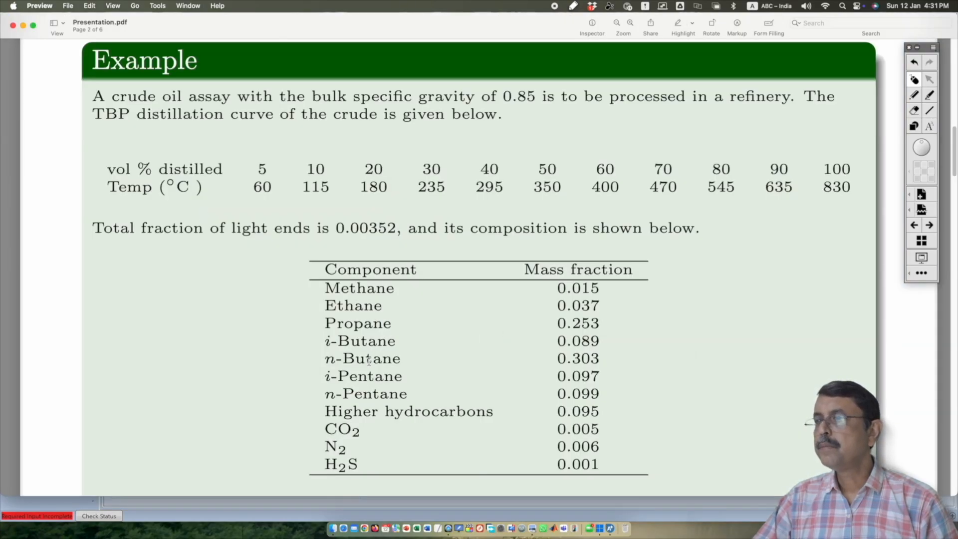
key(super+Tab)
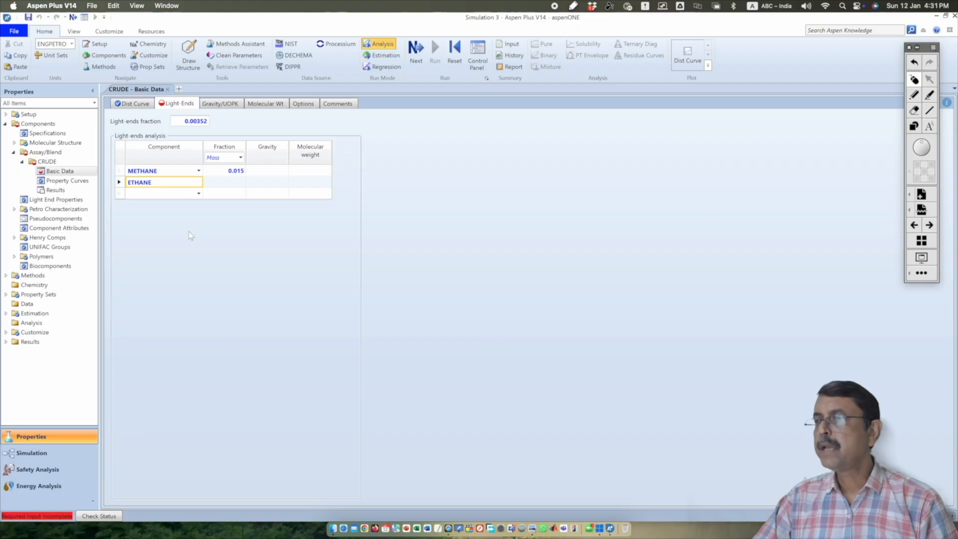
click(199, 194)
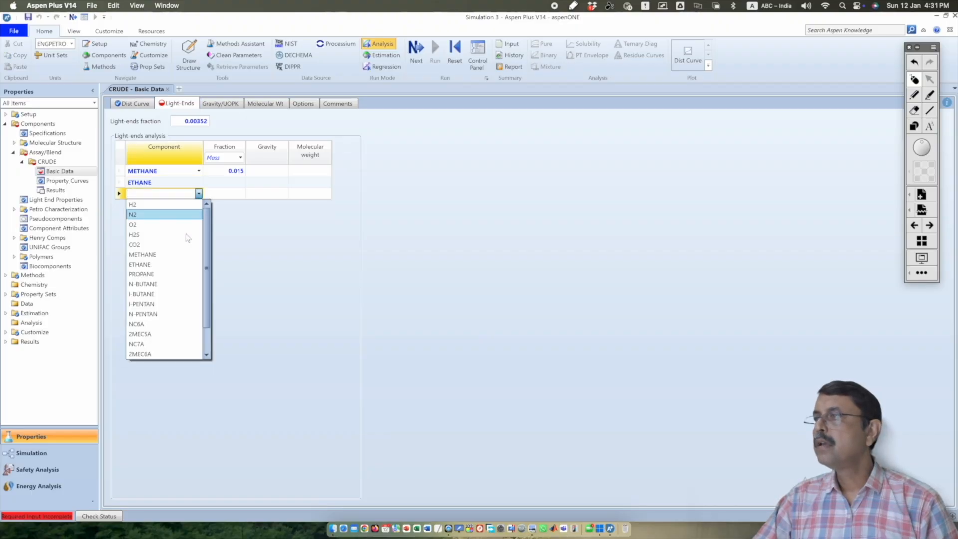
click(184, 274)
click(199, 205)
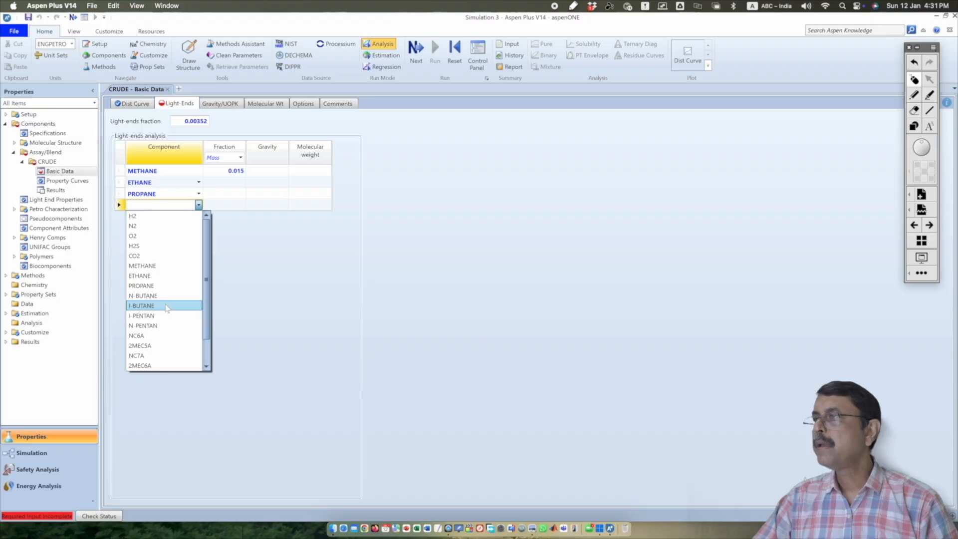
click(168, 305)
click(201, 218)
click(198, 216)
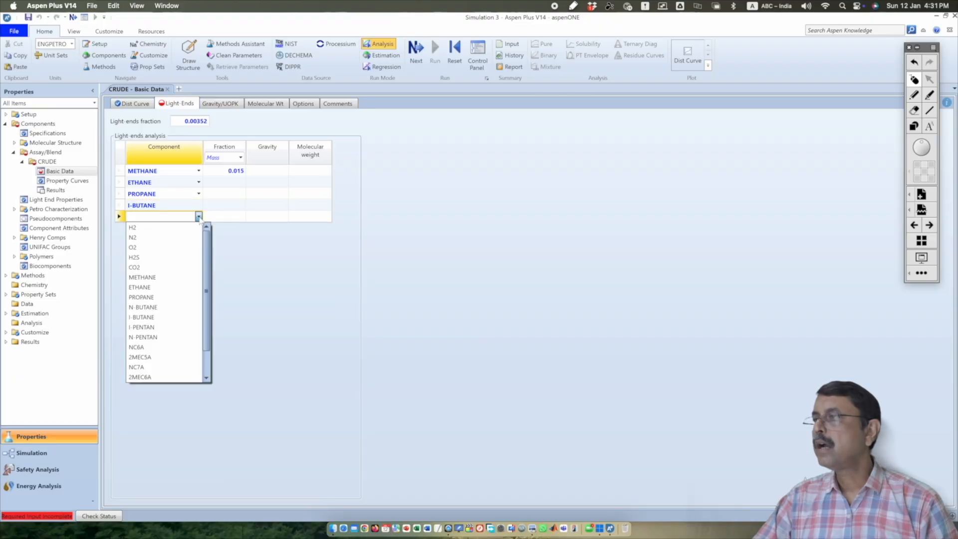
click(183, 306)
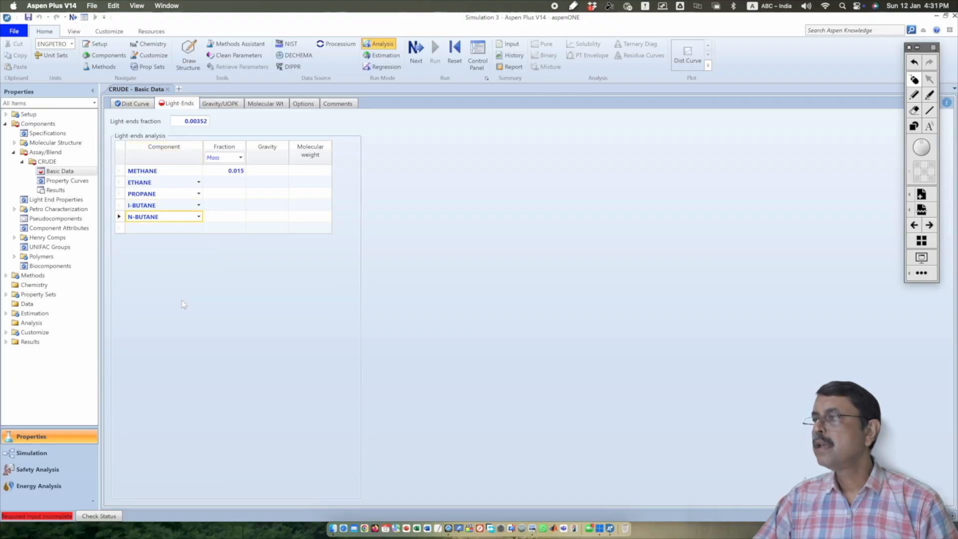
Step: Consult the component list in Presentation.pdf and add I-PENTAN and N-PENTAN below N-BUTANE in the light-ends analysis
key(super+Tab)
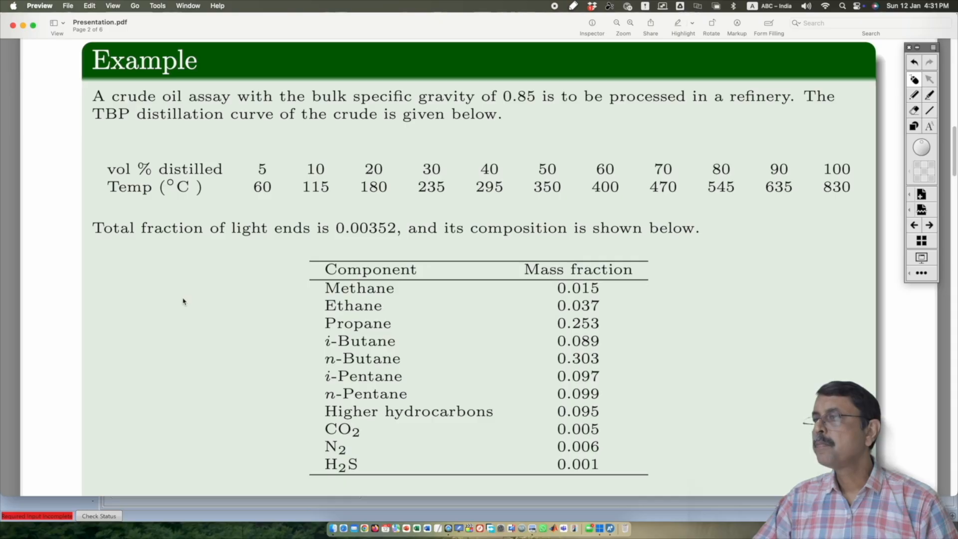
key(super+Tab)
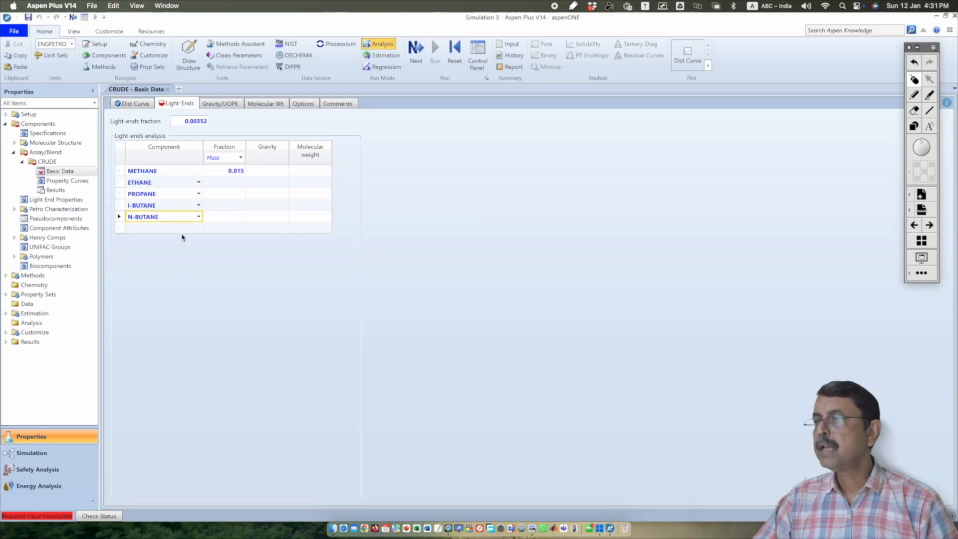
click(198, 227)
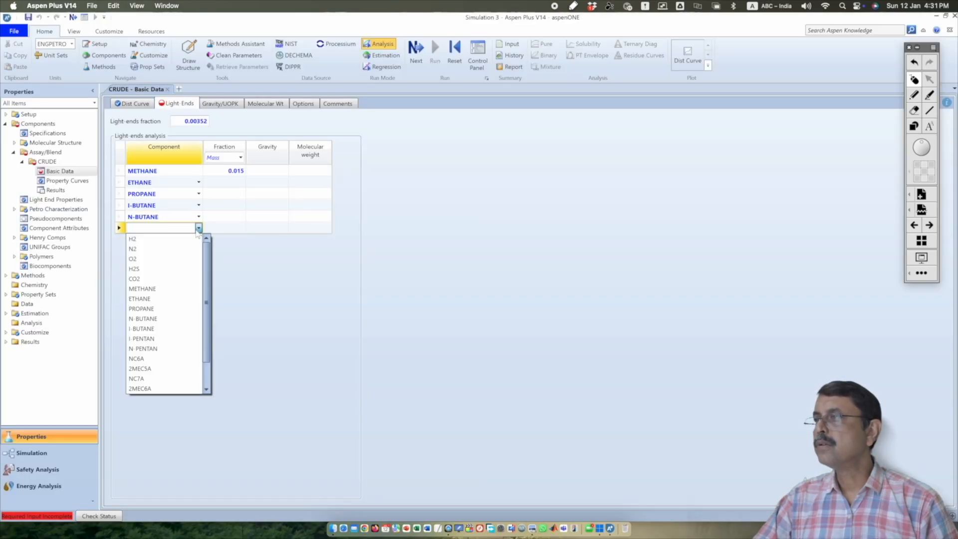
click(180, 339)
click(198, 240)
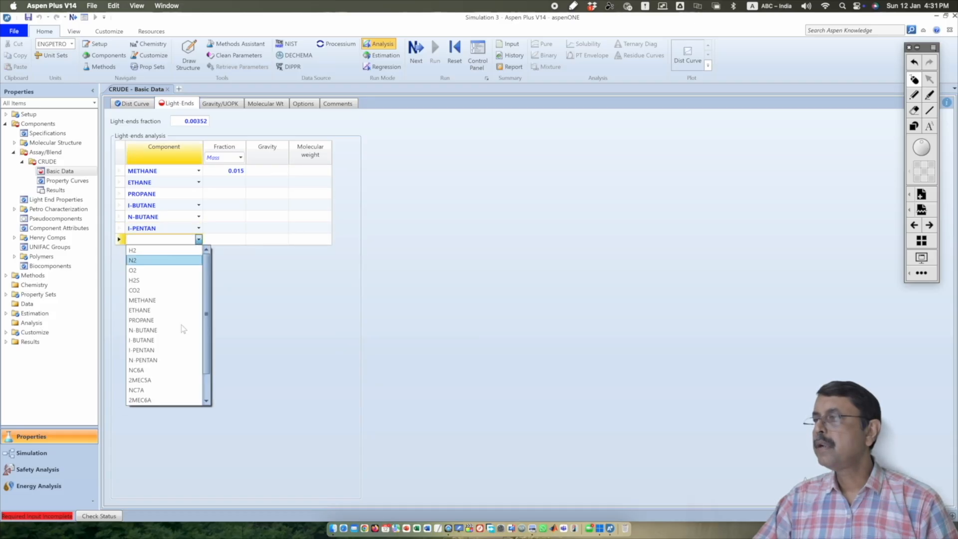
click(177, 359)
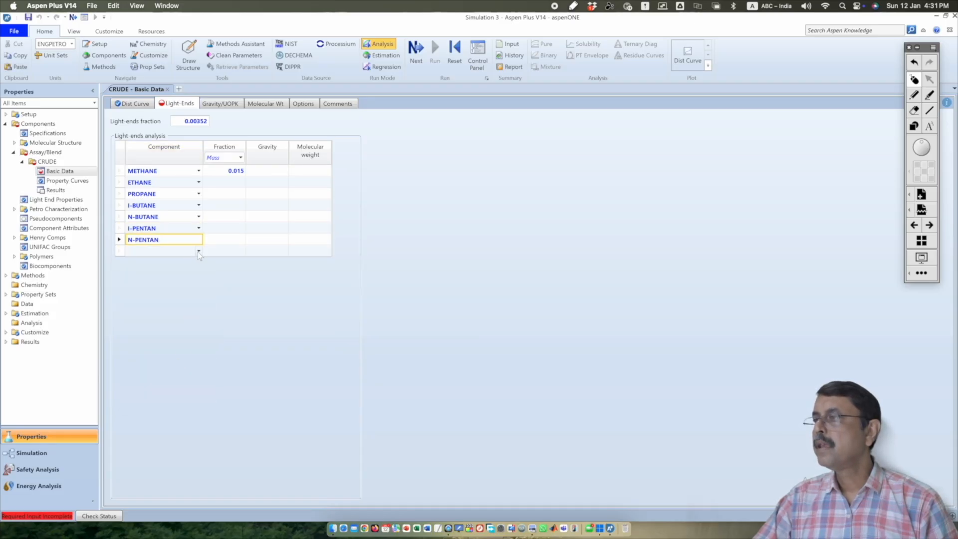
Step: Add HHC for the higher hydrocarbons and, after checking Presentation.pdf, CO2 to the light-ends analysis
click(198, 251)
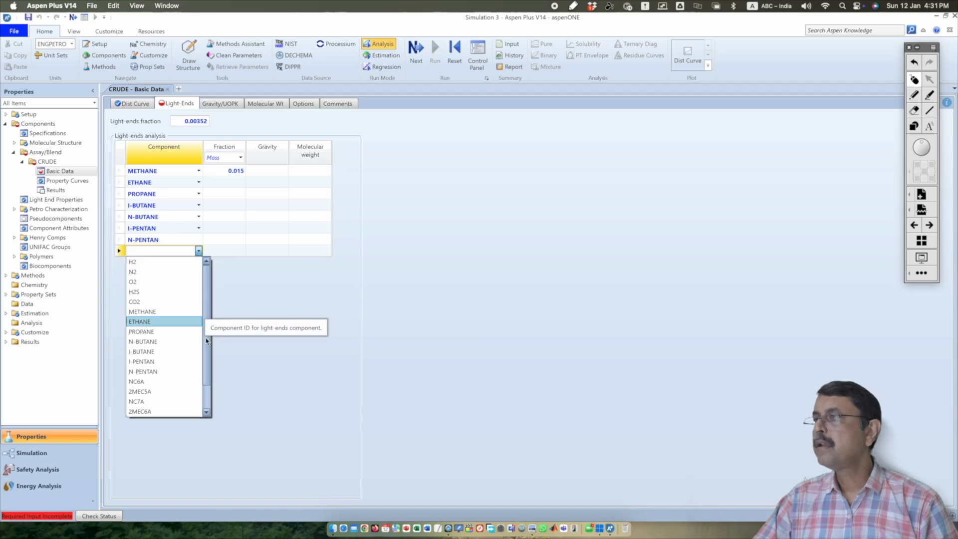
drag(207, 342, 206, 369)
click(149, 412)
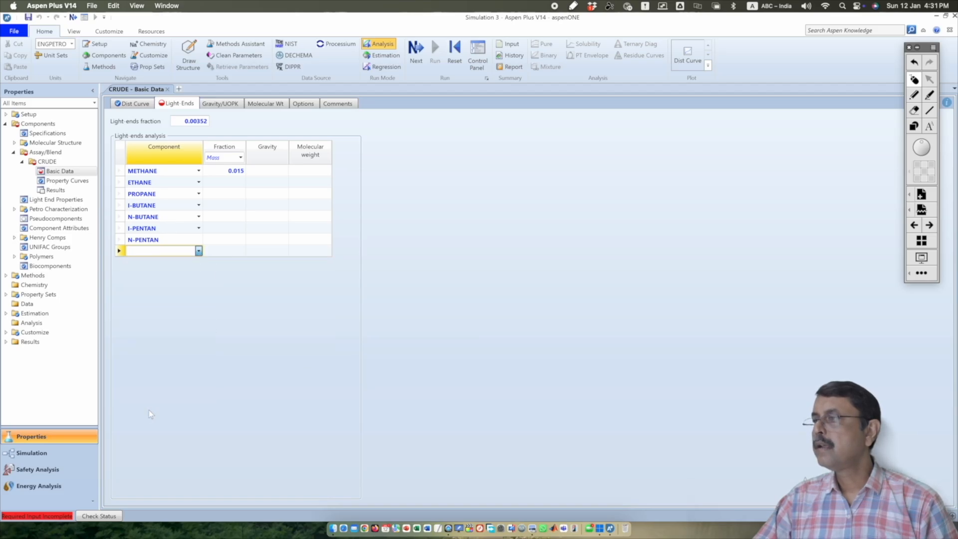
key(super+Tab)
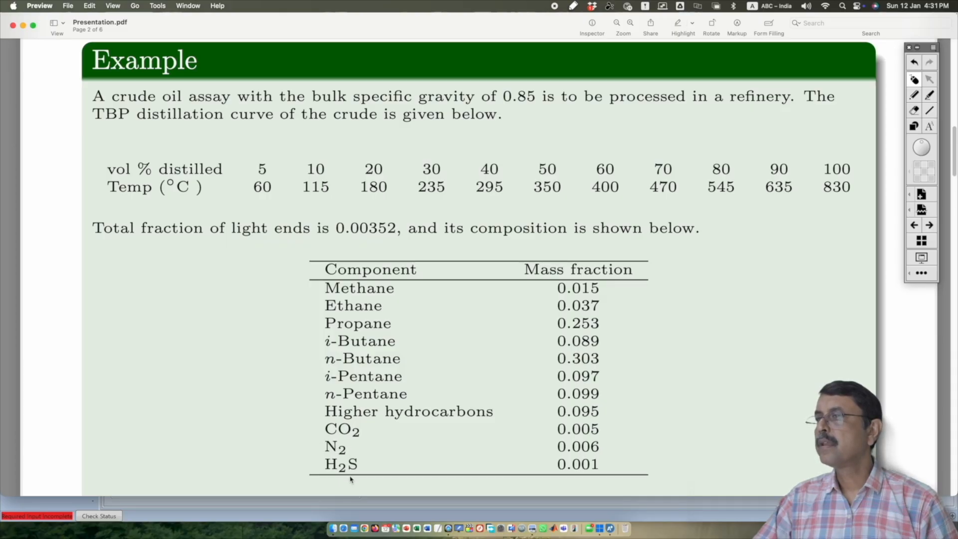
key(super+Tab)
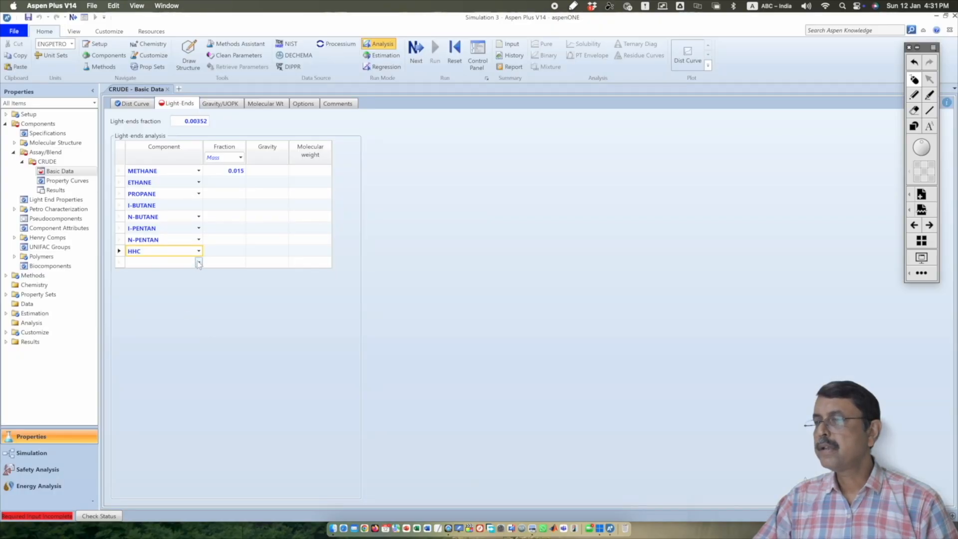
click(198, 262)
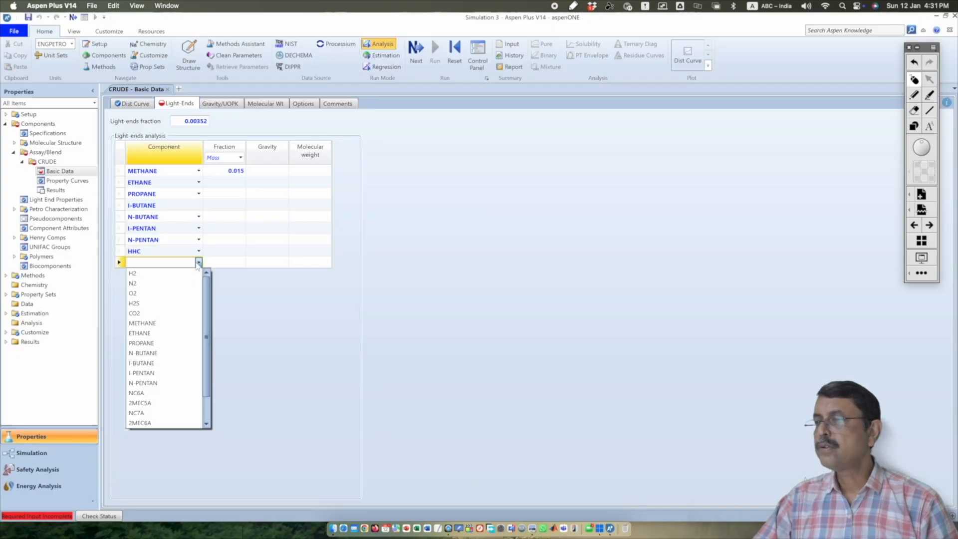
click(181, 313)
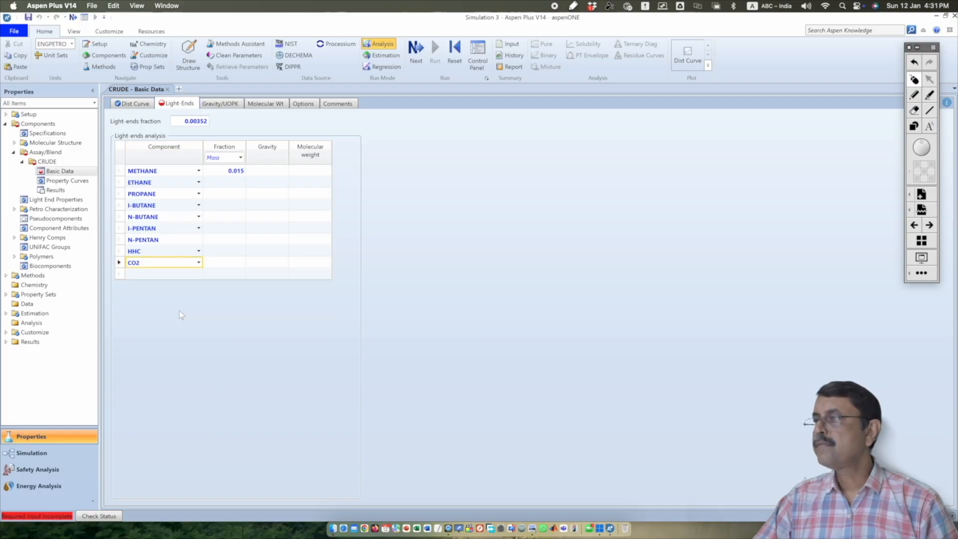
Step: Check the remaining components in Presentation.pdf and complete the light-ends component list with N2 and H2S
key(super+Tab)
key(super+Tab)
click(198, 274)
click(180, 296)
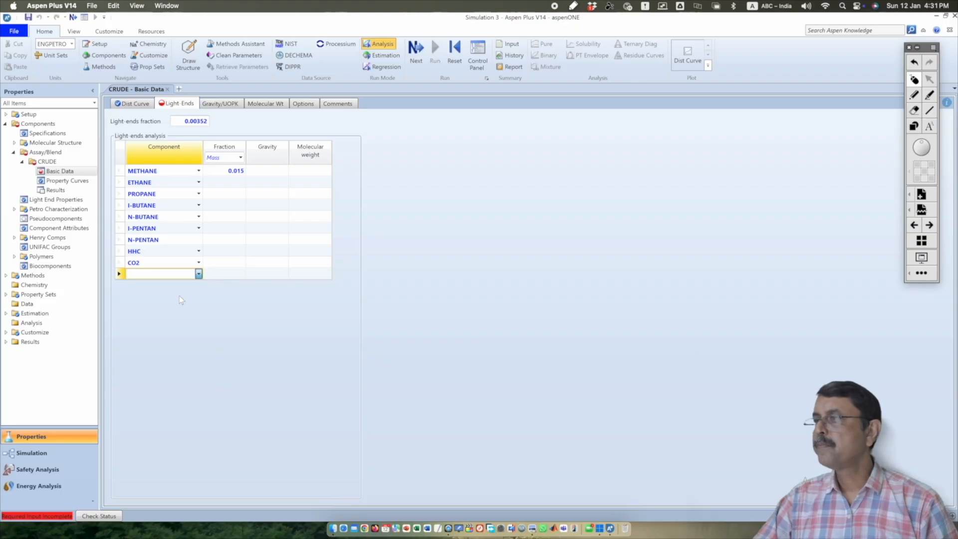
click(199, 285)
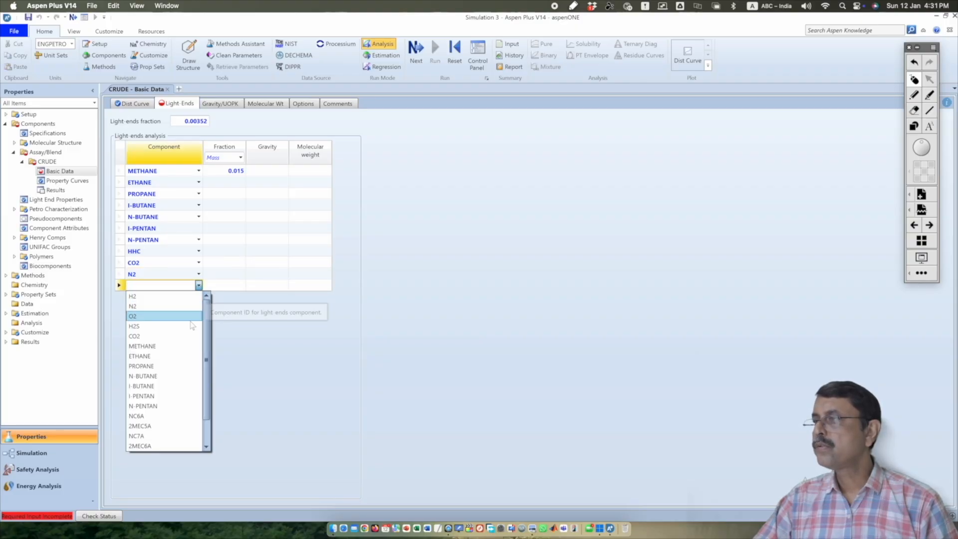
click(190, 325)
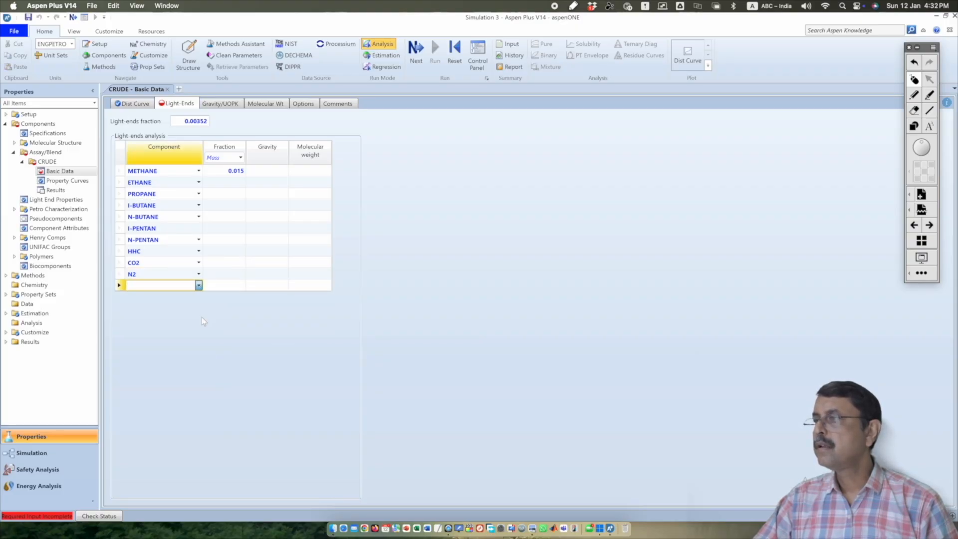
Step: Look up ethane's mass fraction in Presentation.pdf and enter 0.037 for ETHANE in the light-ends analysis
click(238, 183)
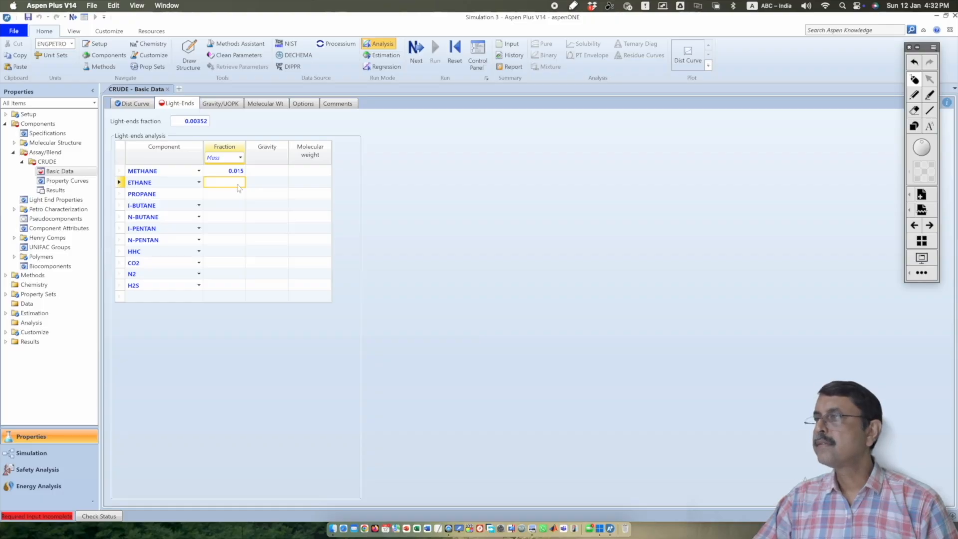
key(super+Tab)
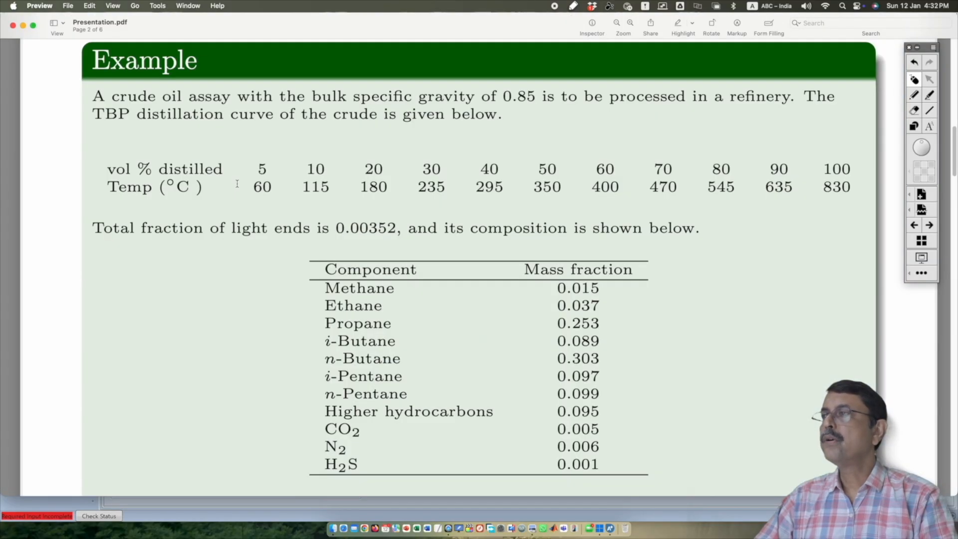
key(super+Tab)
text(0)
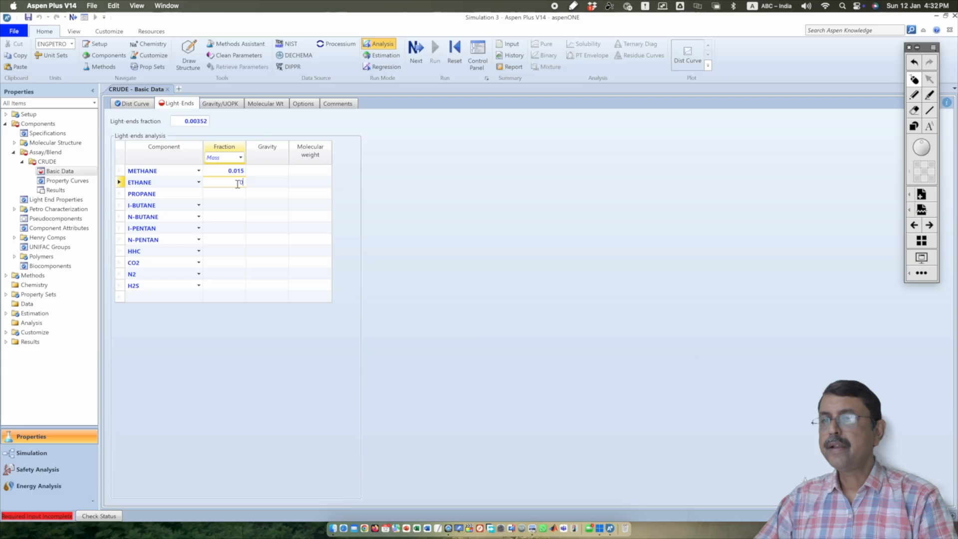
text(.037)
key(Return)
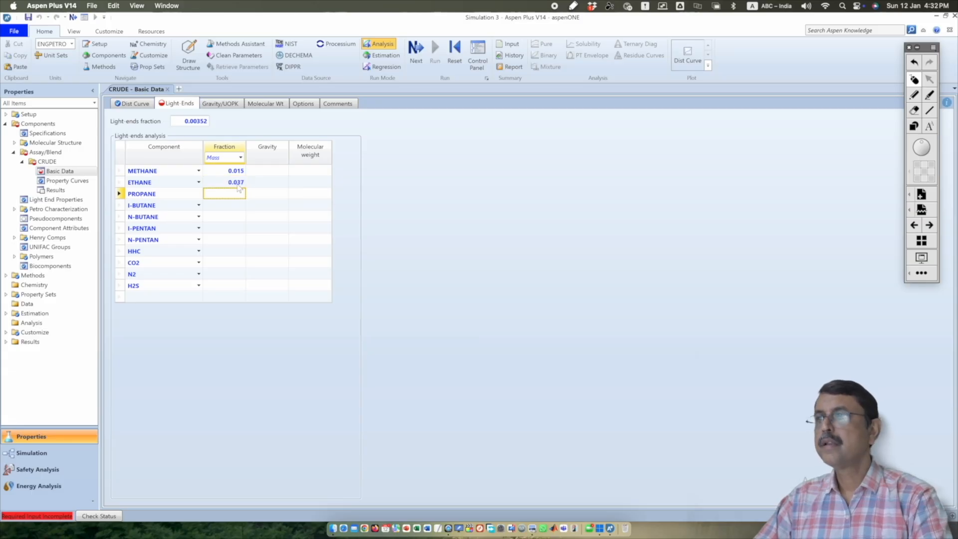
Step: Look up propane's mass fraction in Presentation.pdf and enter 0.253 for PROPANE
key(super+Tab)
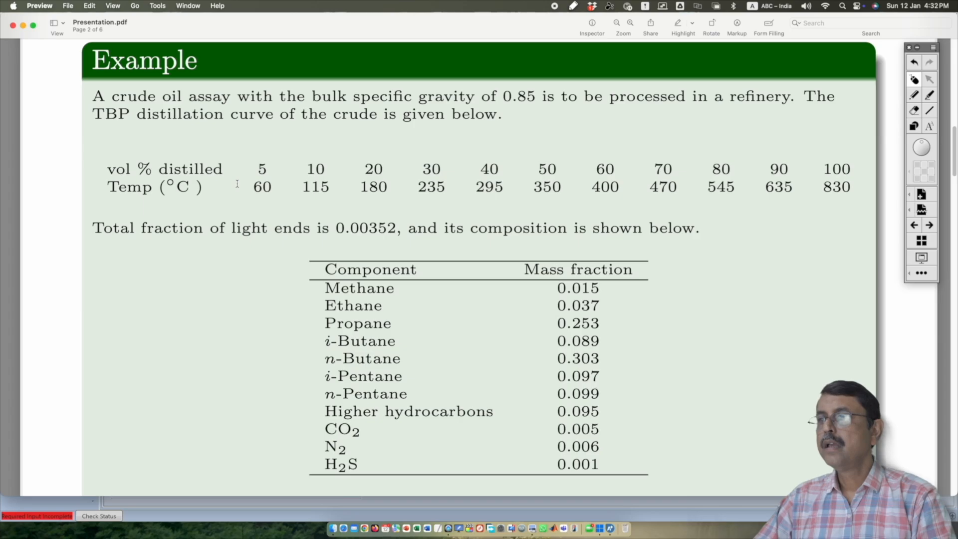
key(super+Tab)
text(0.253)
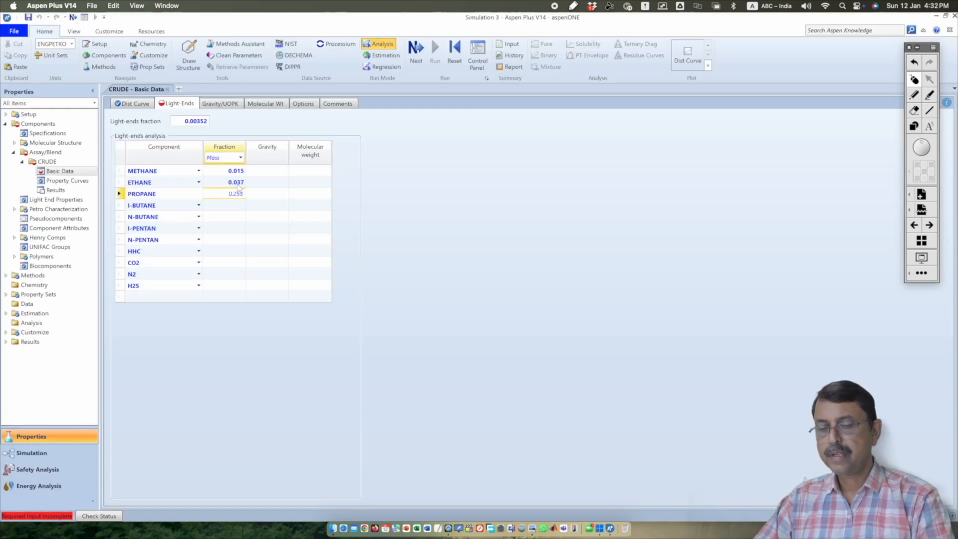
key(Return)
Step: Look up i-butane's mass fraction in Presentation.pdf and enter 0.089 for I-BUTANE in the light-ends analysis
key(super+Tab)
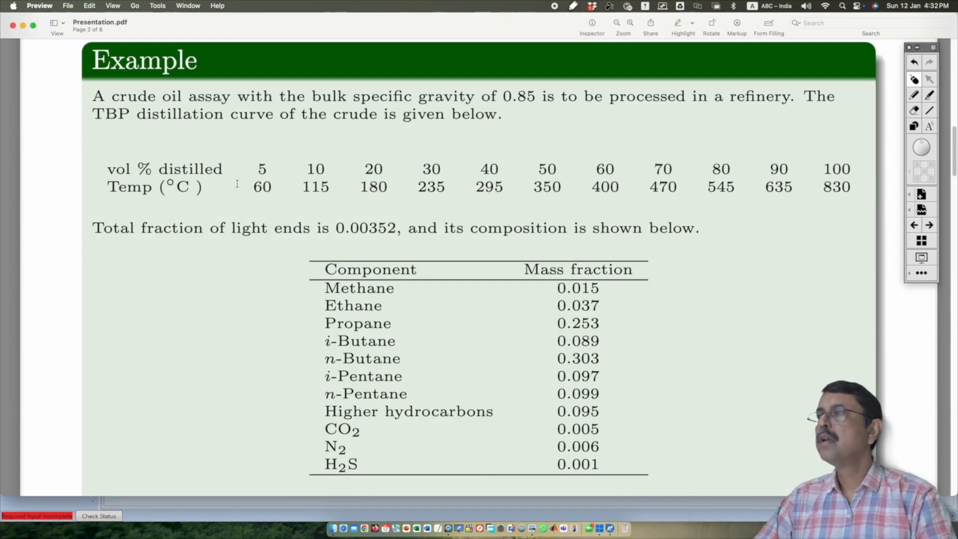
key(super+Tab)
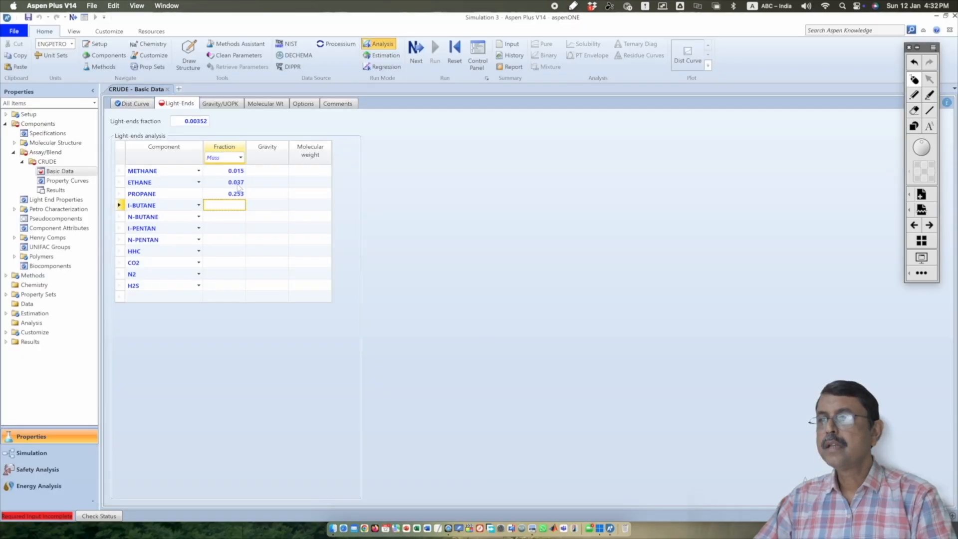
text(0)
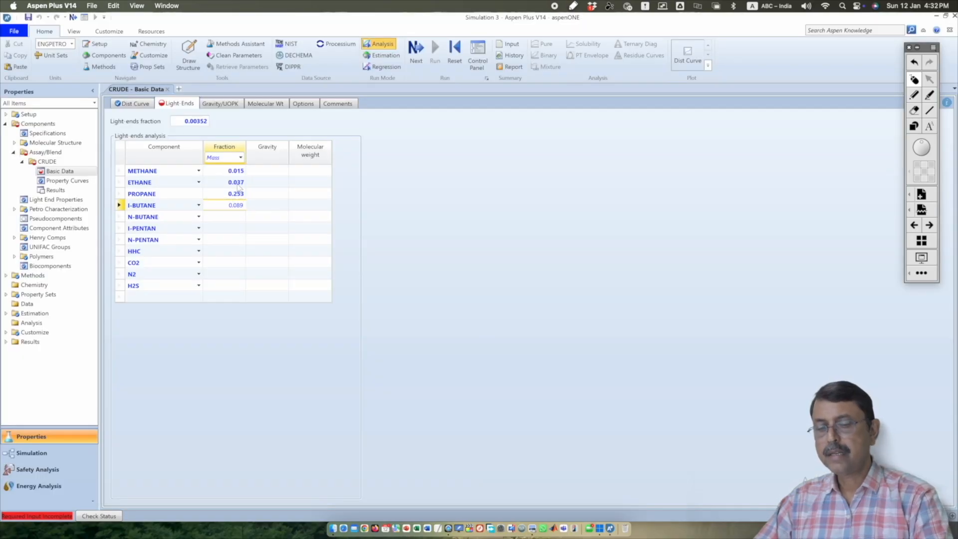
text(.089)
key(Return)
Step: Look up n-butane's mass fraction in Presentation.pdf and enter 0.303 for N-BUTANE
key(super+Tab)
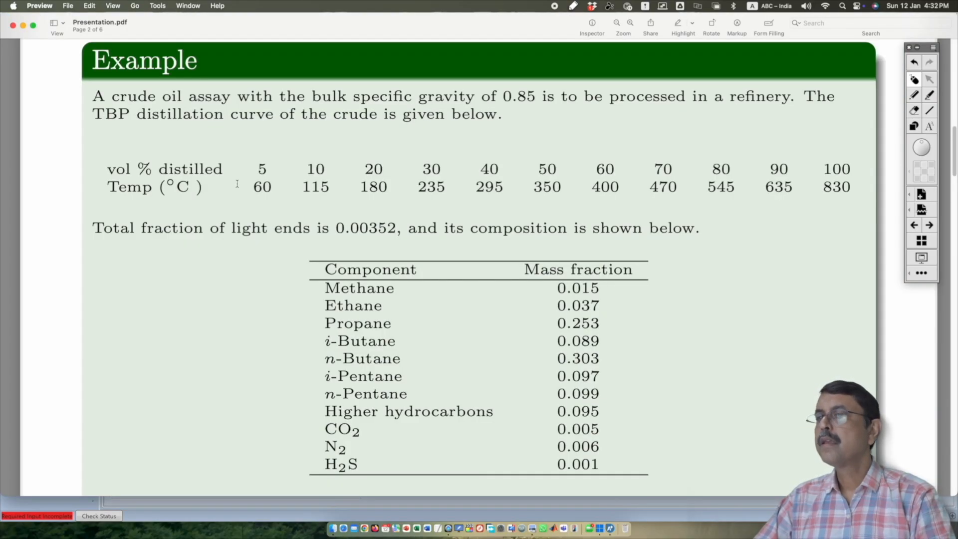
key(super+Tab)
text(0)
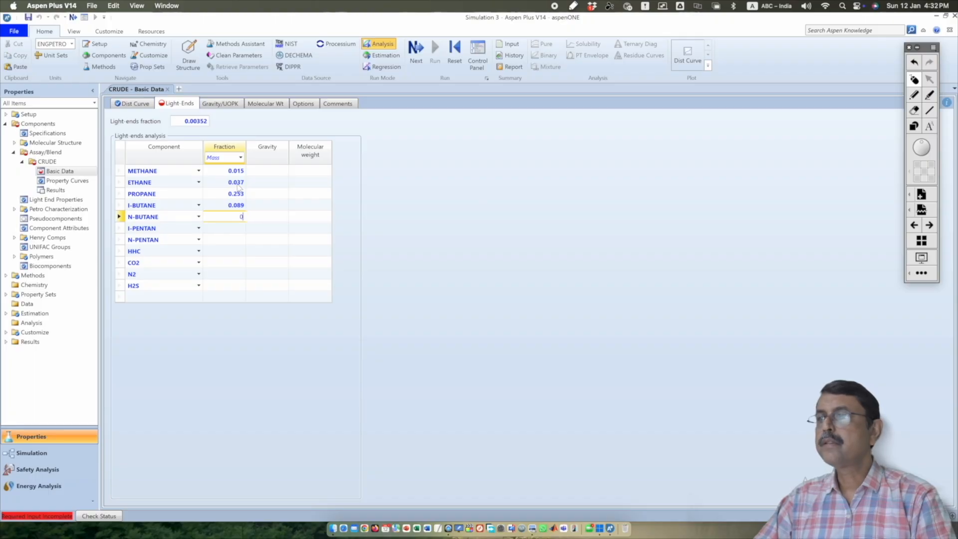
text(.303)
key(Return)
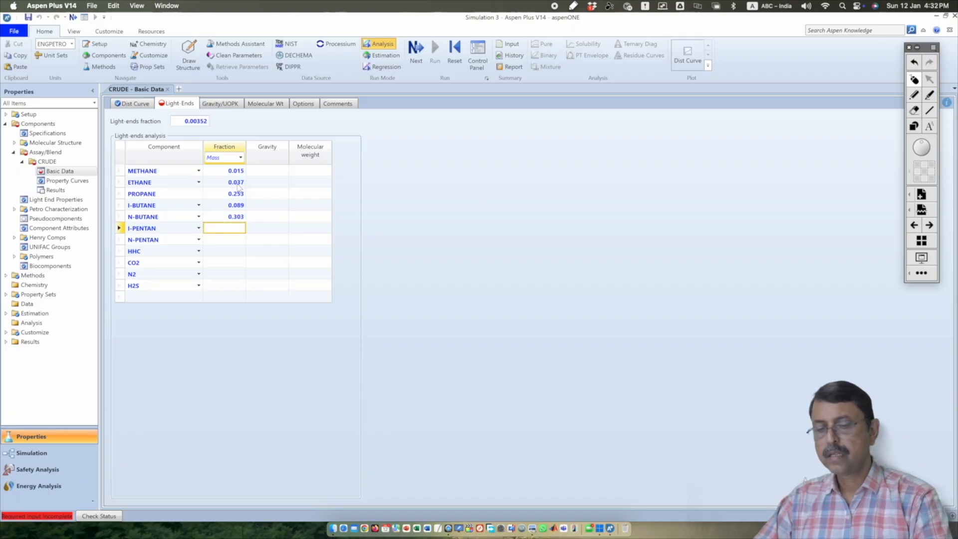
Step: Look up i-pentane's mass fraction in Presentation.pdf and enter 0.097 for I-PENTAN
key(super+Tab)
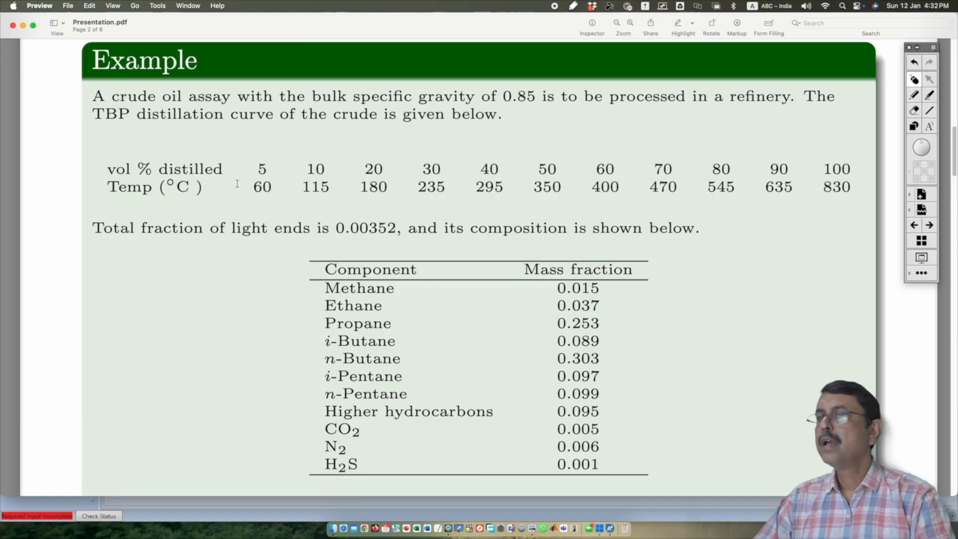
key(super+Tab)
text(0.0)
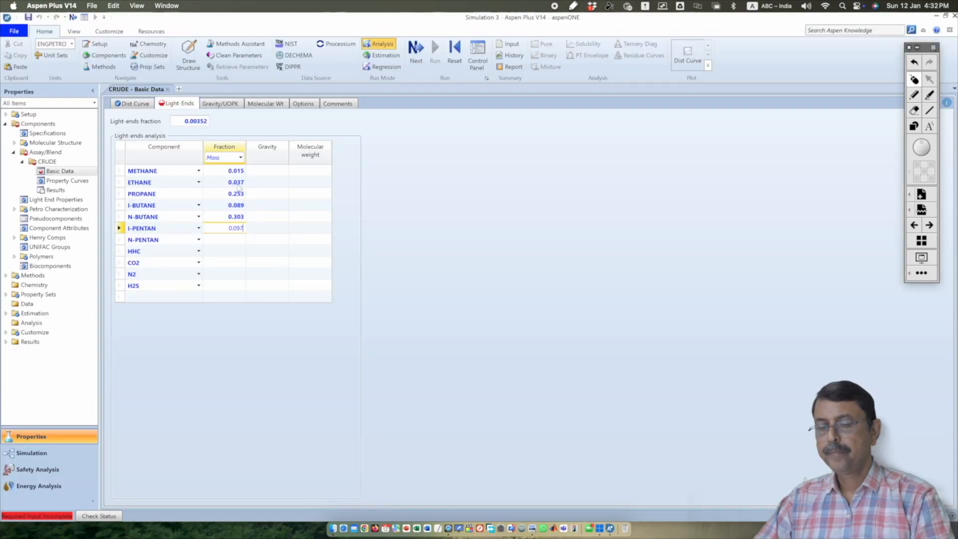
text(97)
key(Return)
Step: Look up n-pentane's mass fraction in Presentation.pdf and enter 0.099 for N-PENTAN
key(super+Tab)
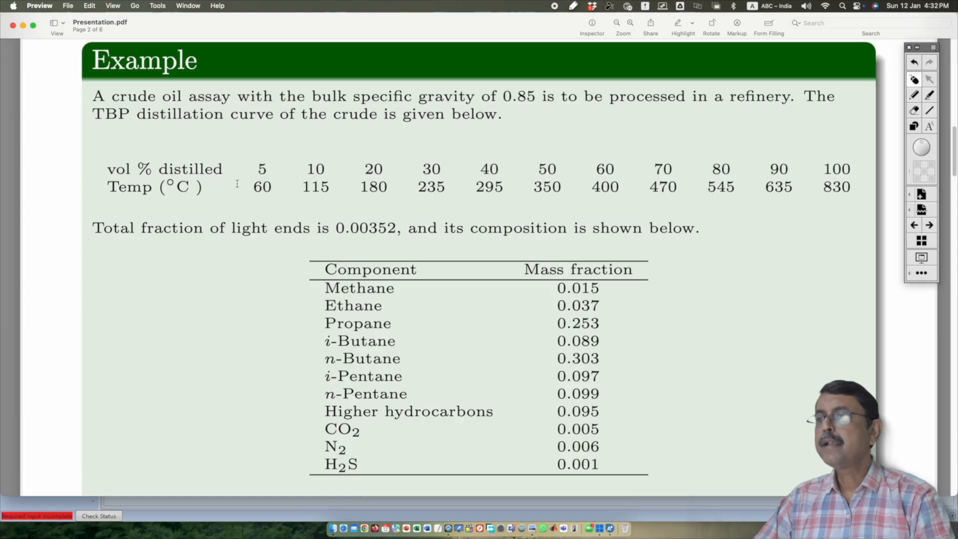
key(super+Tab)
text(0.099)
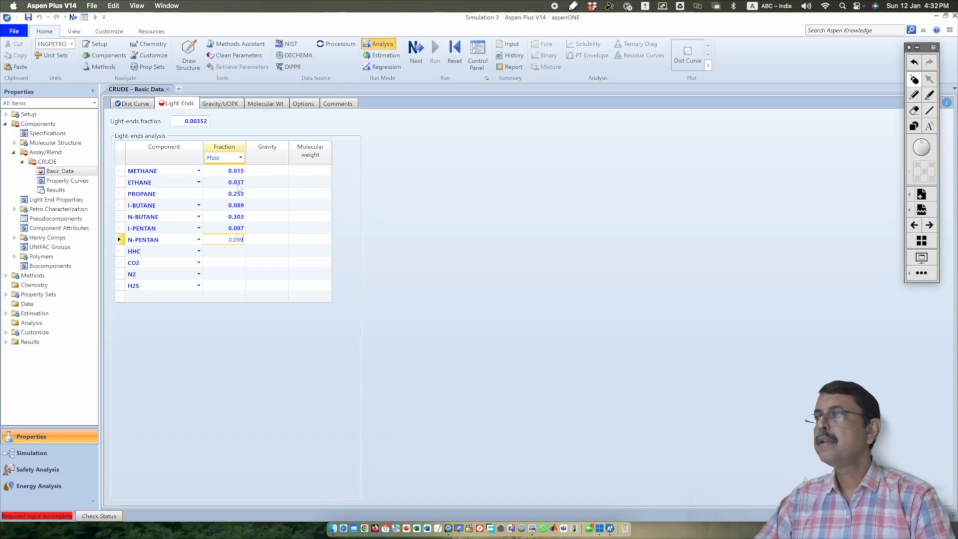
key(Return)
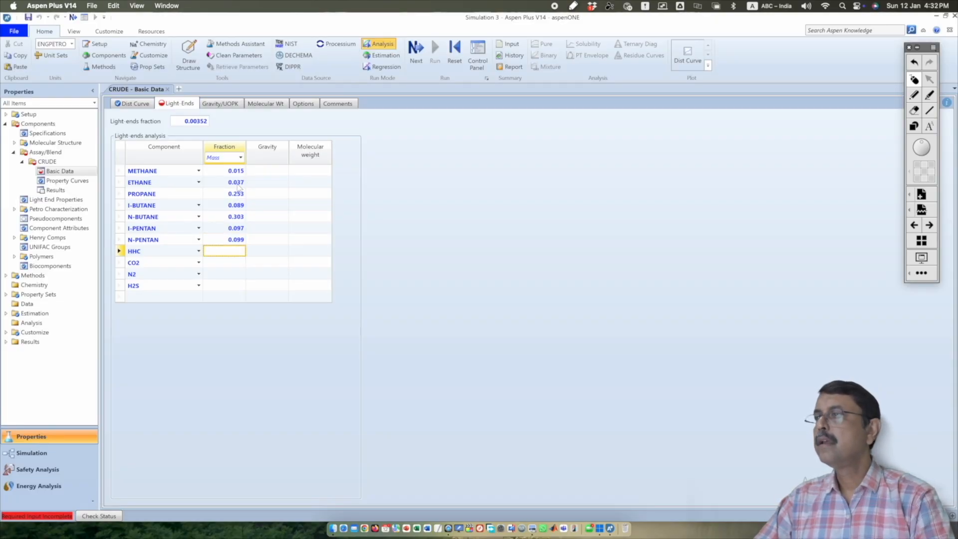
Step: Look up the higher hydrocarbons' mass fraction in Presentation.pdf and enter 0.095 for HHC
key(super+Tab)
key(super+Tab)
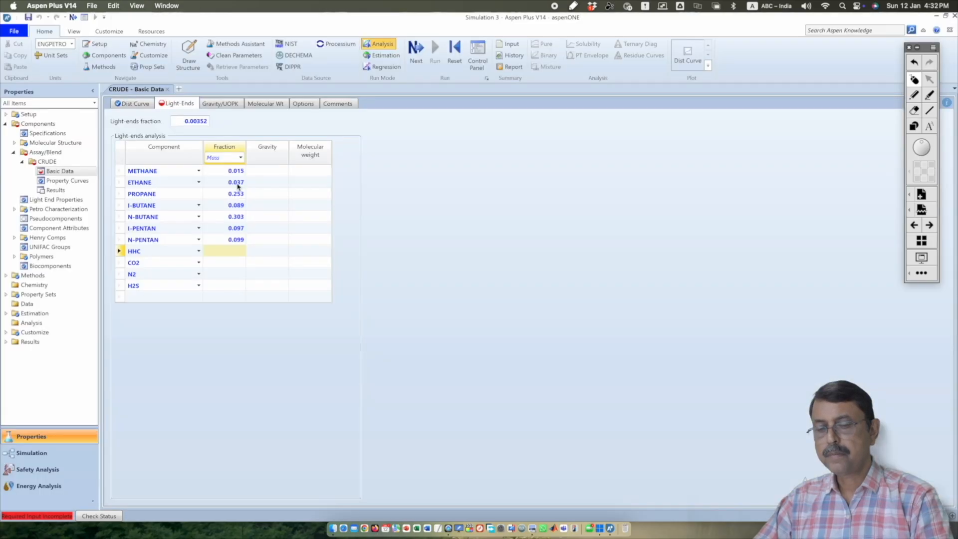
text(0.095)
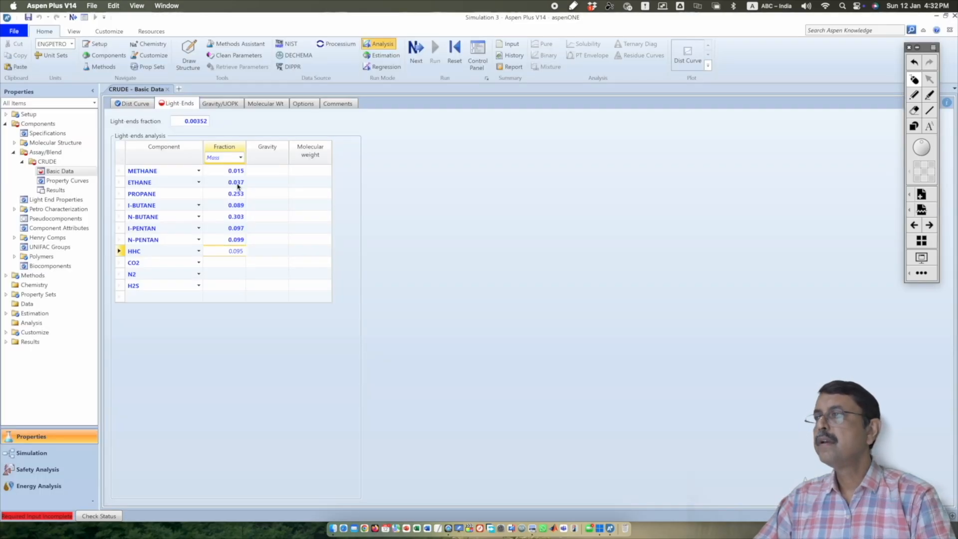
key(Return)
Step: Check Presentation.pdf and complete the light-ends mass fractions with 0.005 for CO2, 0.006 for N2 and 0.001 for H2S
key(super+Tab)
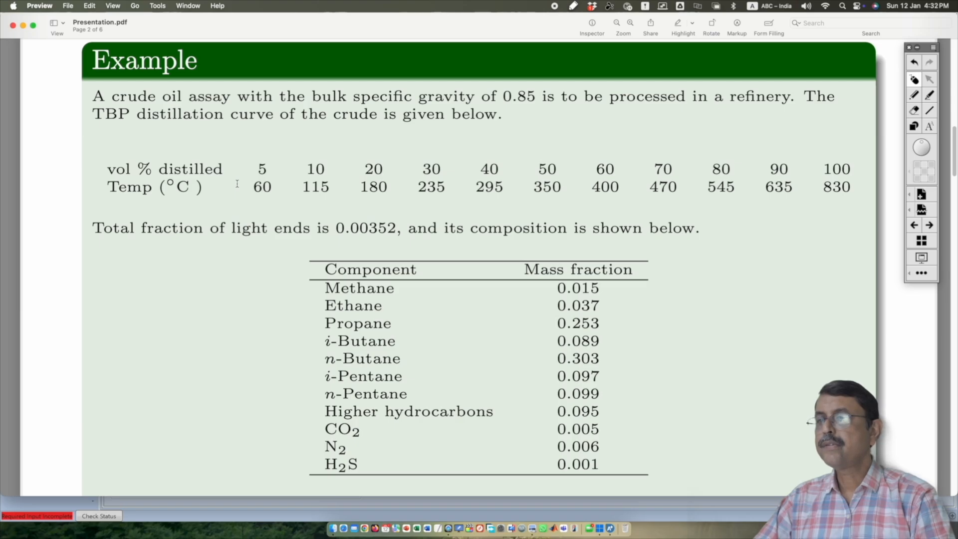
key(super+Tab)
text(0.)
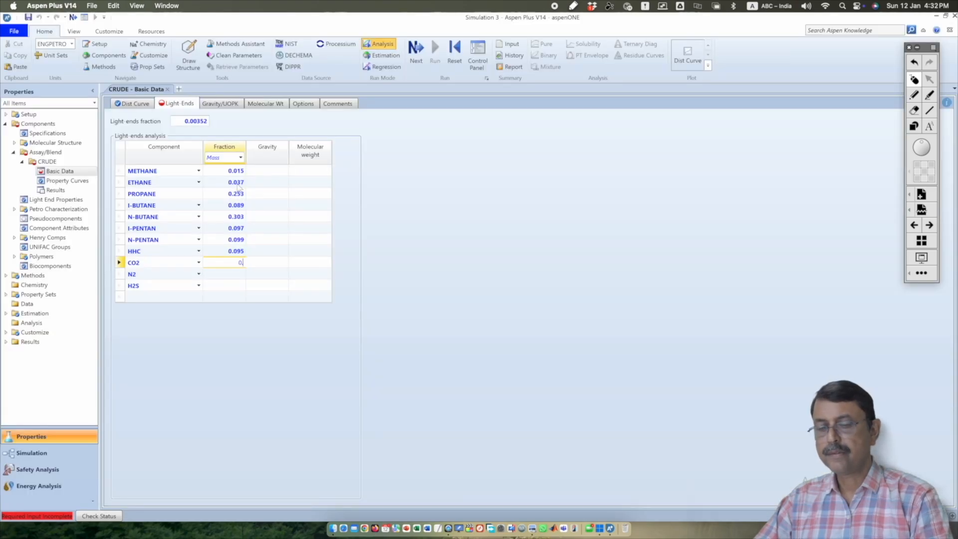
text(005)
key(Return)
text(0)
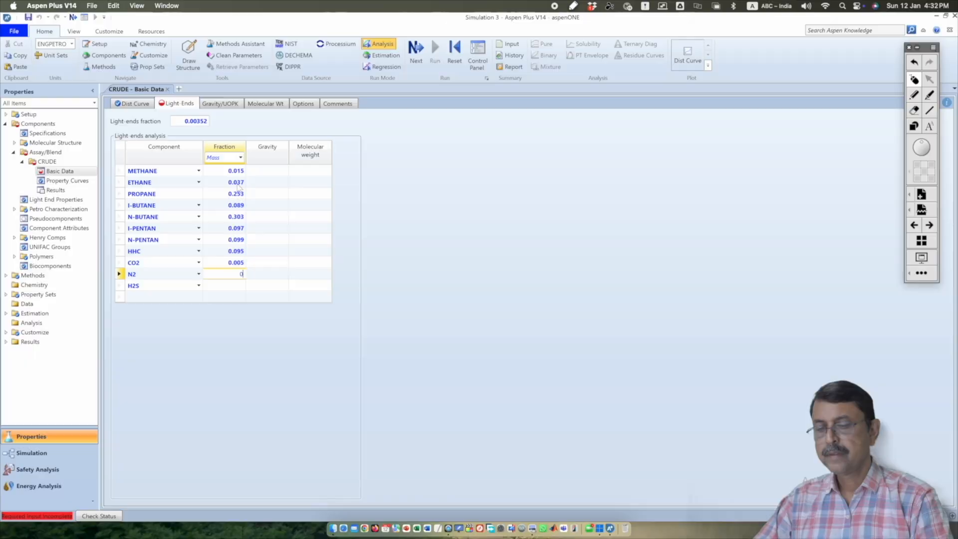
text(.006)
key(Return)
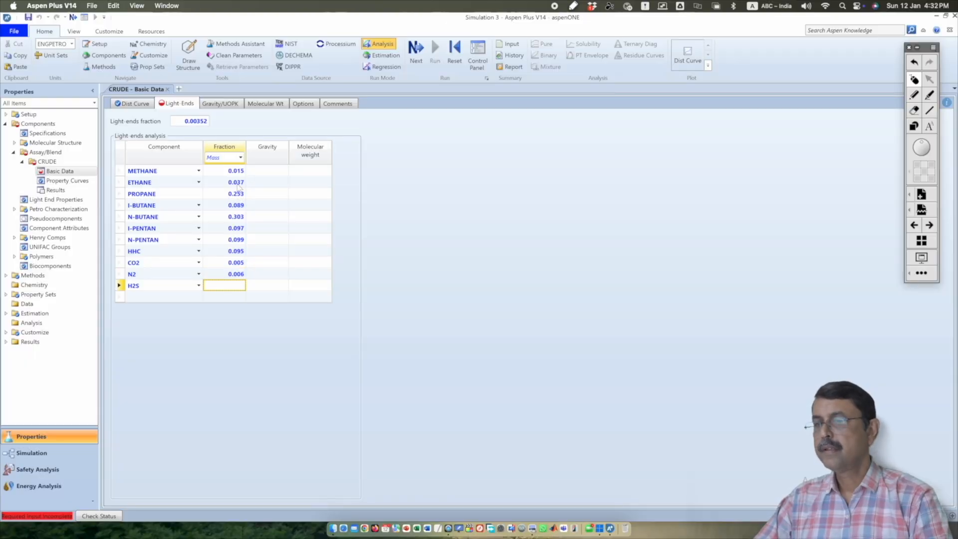
text(0.00)
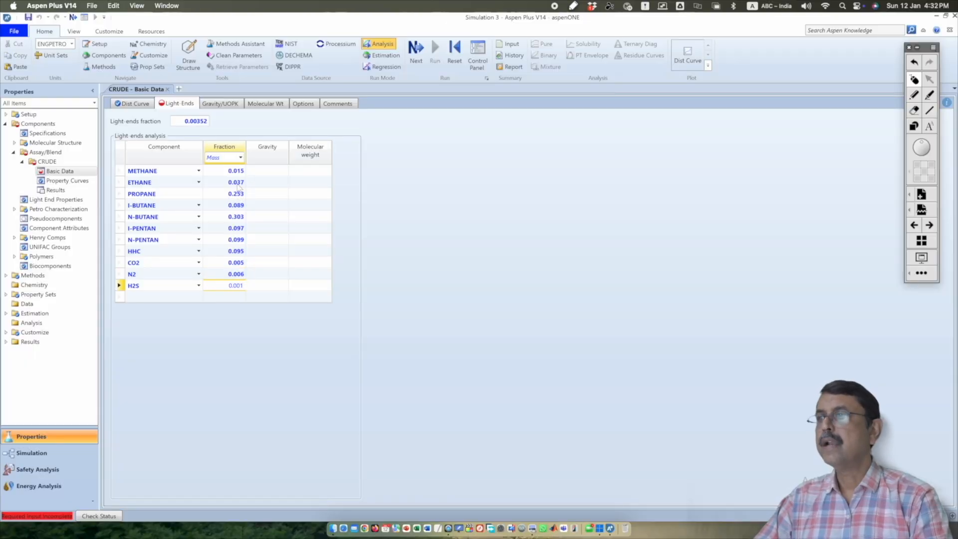
text(1)
key(Return)
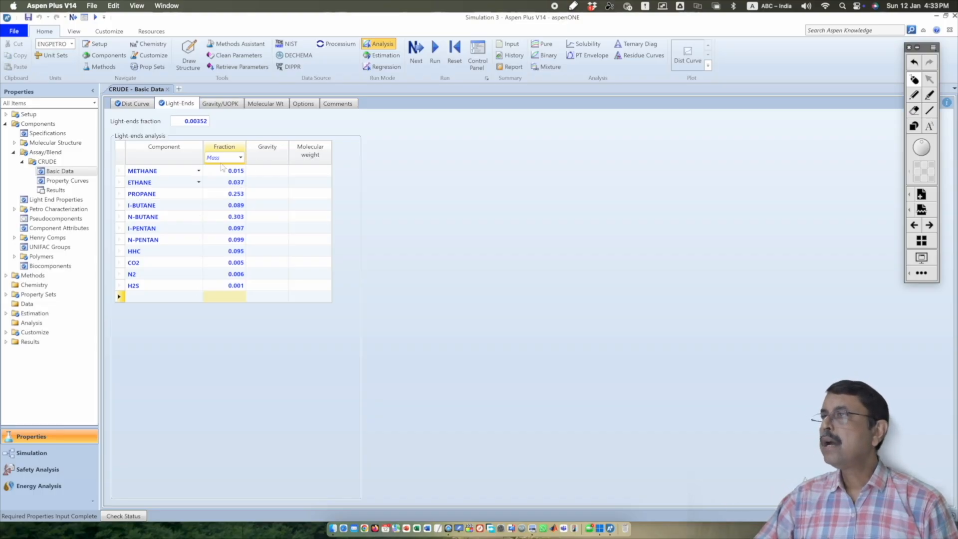
Step: Review the crude assay's gravity data types, distillation curve and molecular weight data form, leaving Specific gravity as the selected type
click(214, 105)
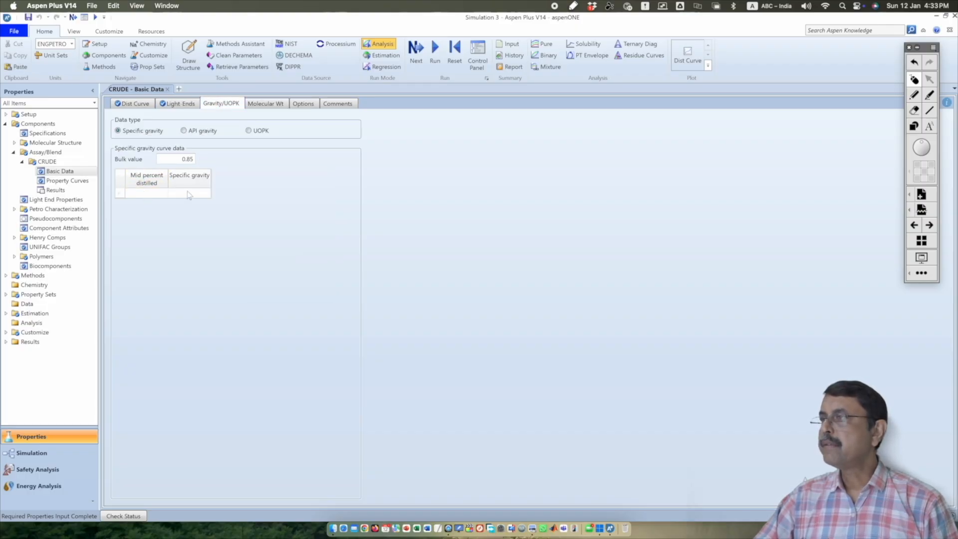
click(184, 131)
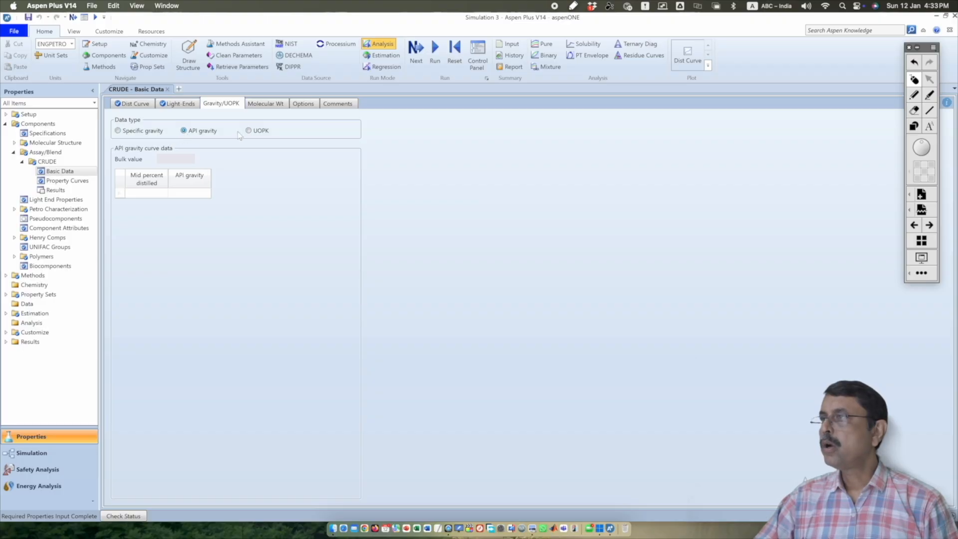
click(128, 132)
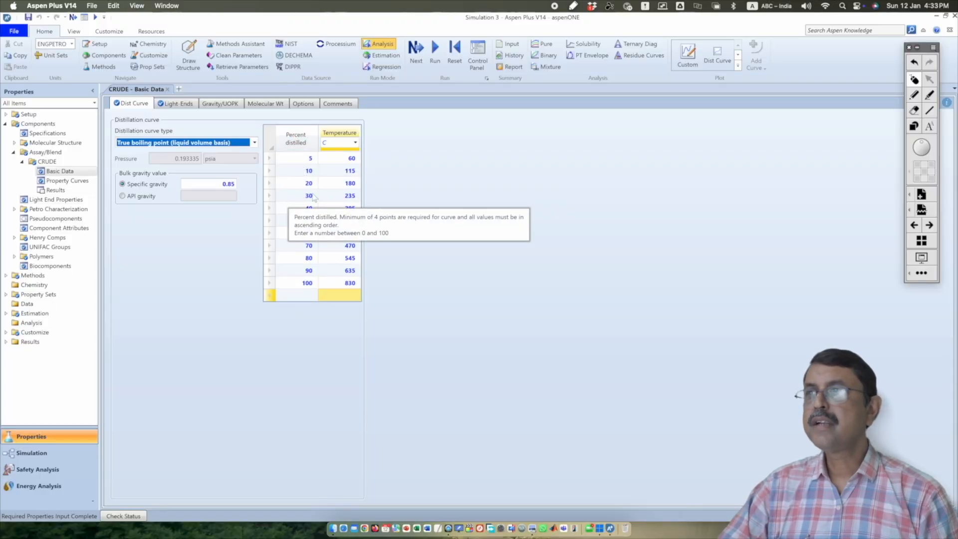
click(211, 106)
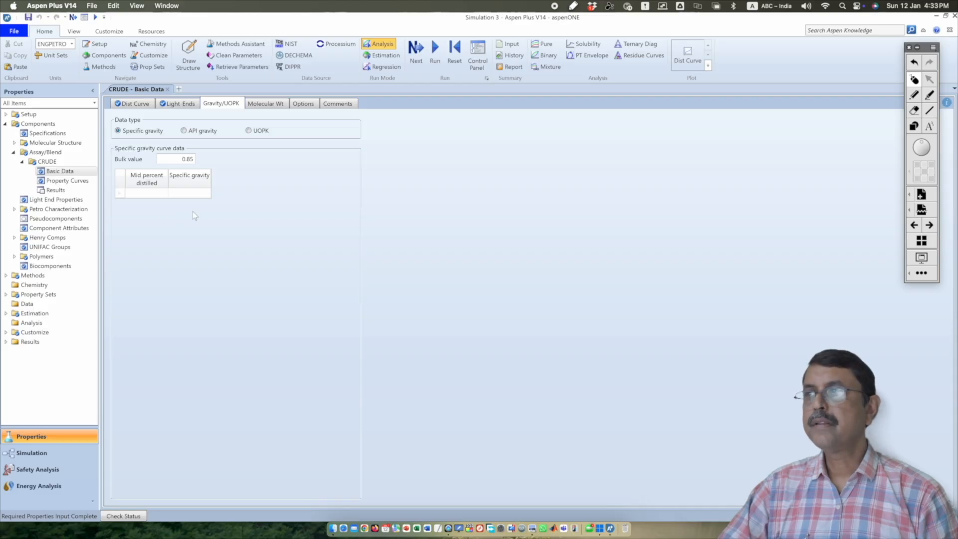
click(273, 105)
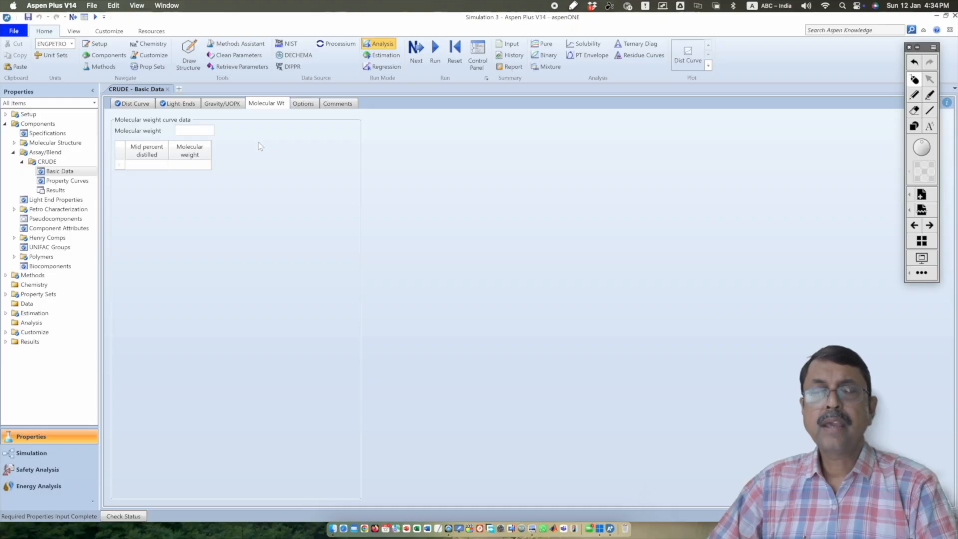
click(133, 105)
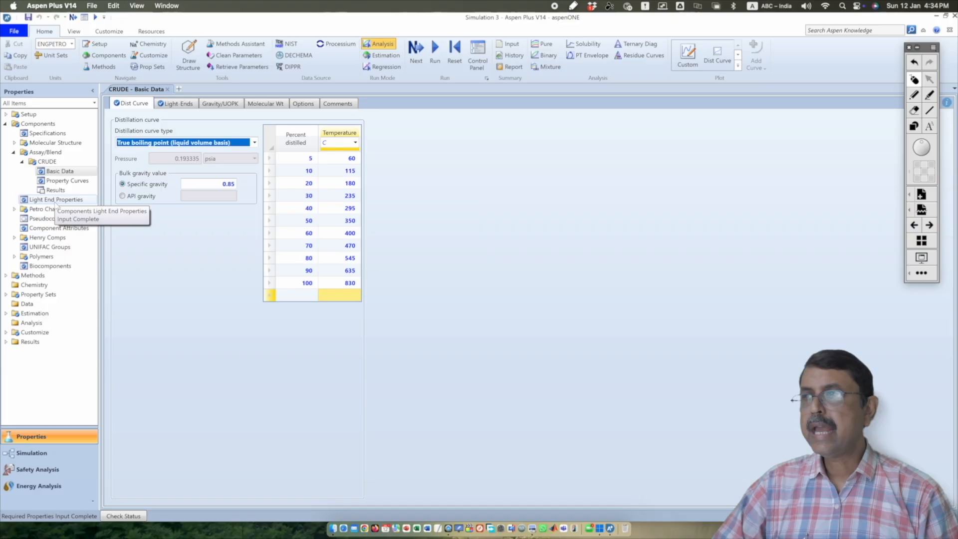
Step: Check the remaining task in Presentation.pdf and include the CRUDE assay in petroleum characterization generation set G-1
key(super+Tab)
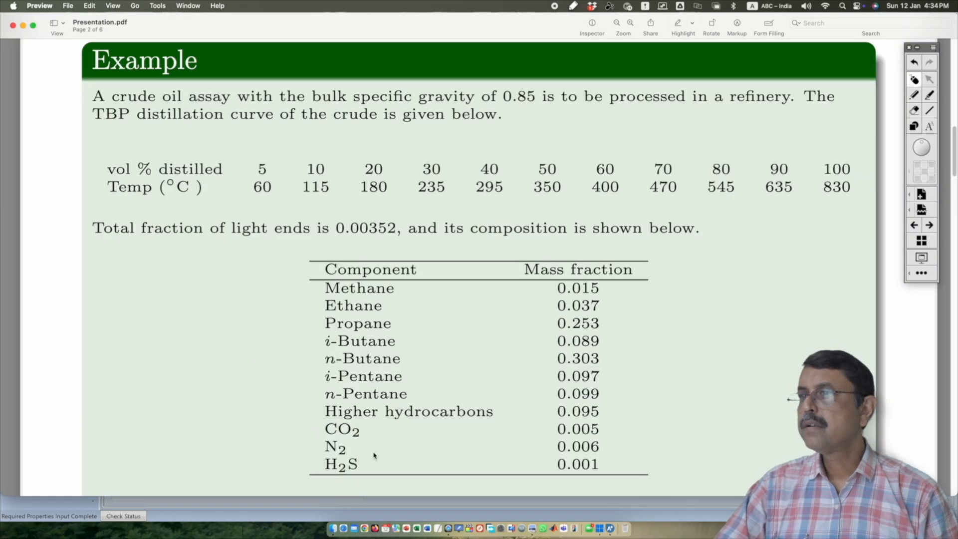
scroll(367, 454, down, 3)
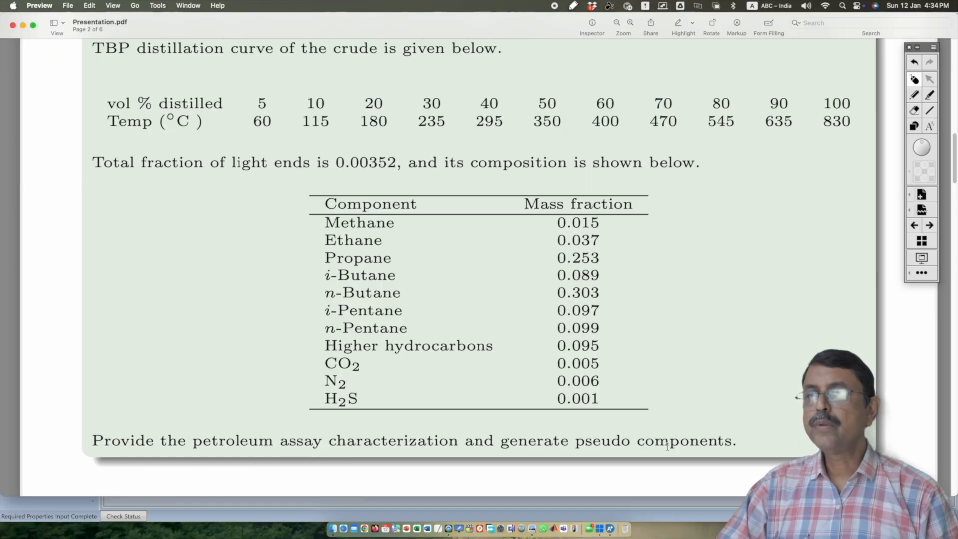
key(super+Tab)
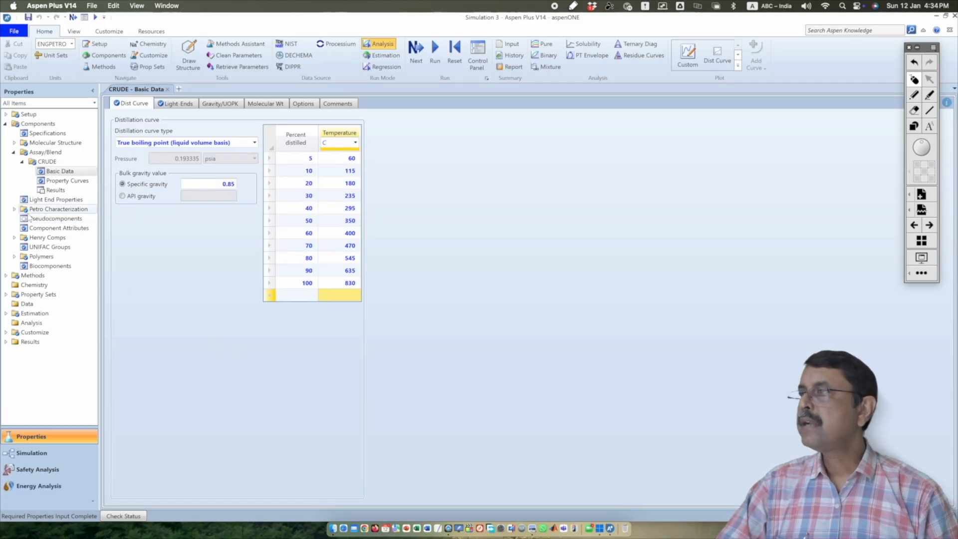
click(14, 210)
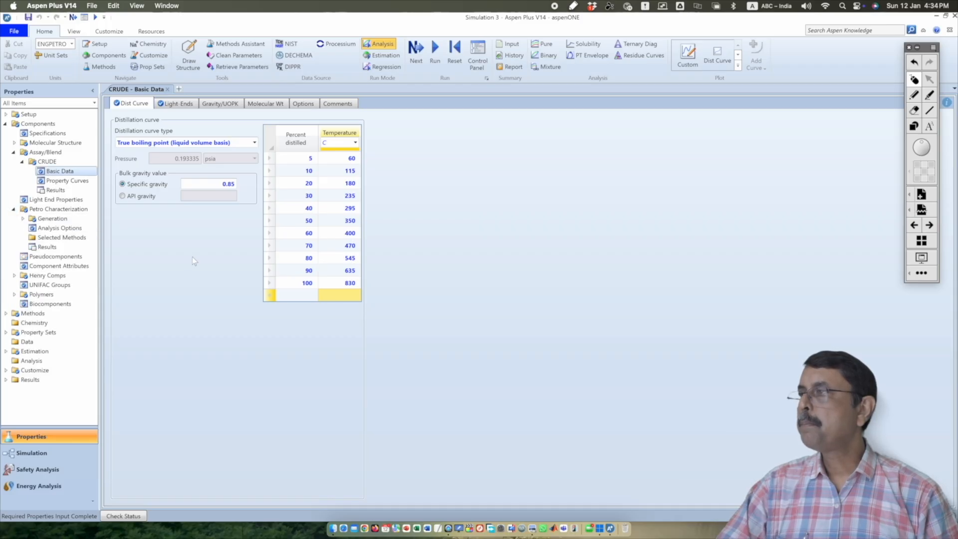
click(23, 219)
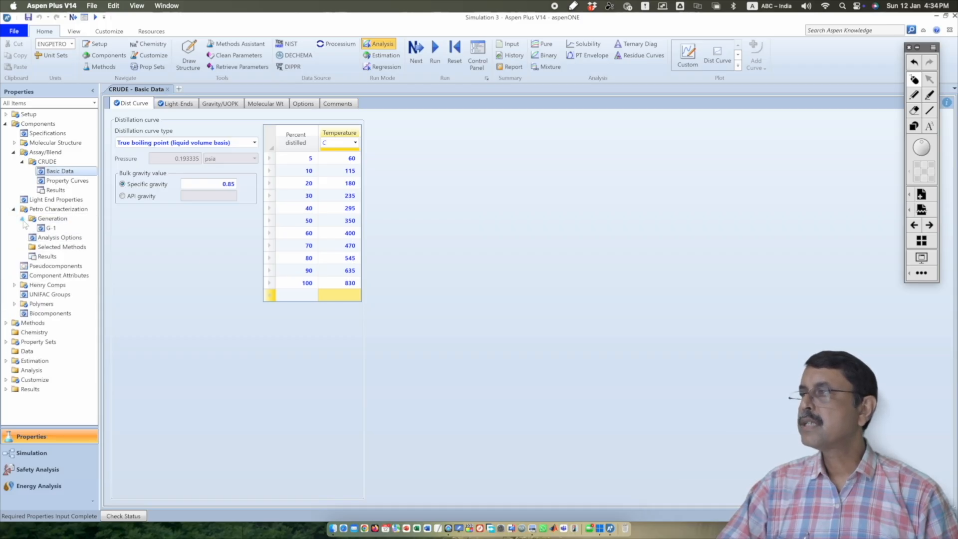
click(52, 228)
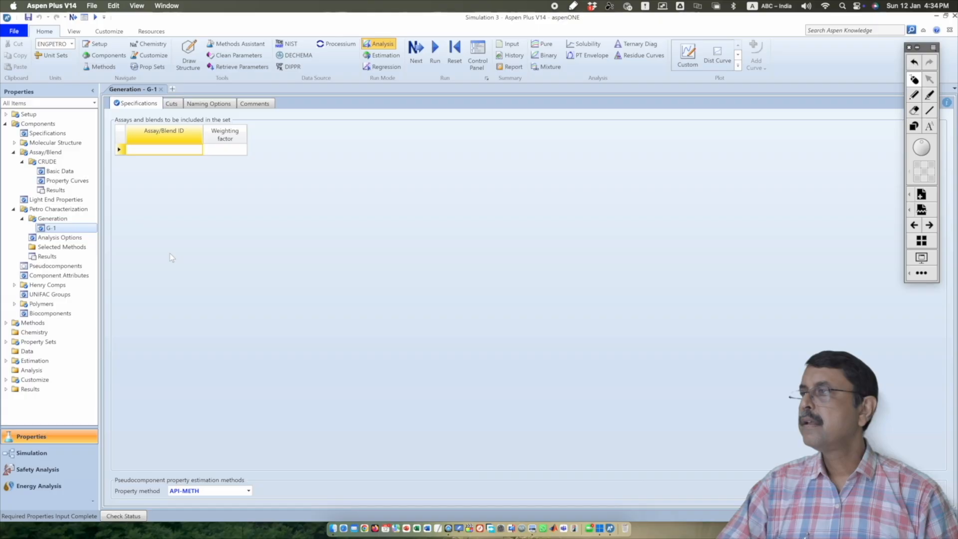
click(175, 149)
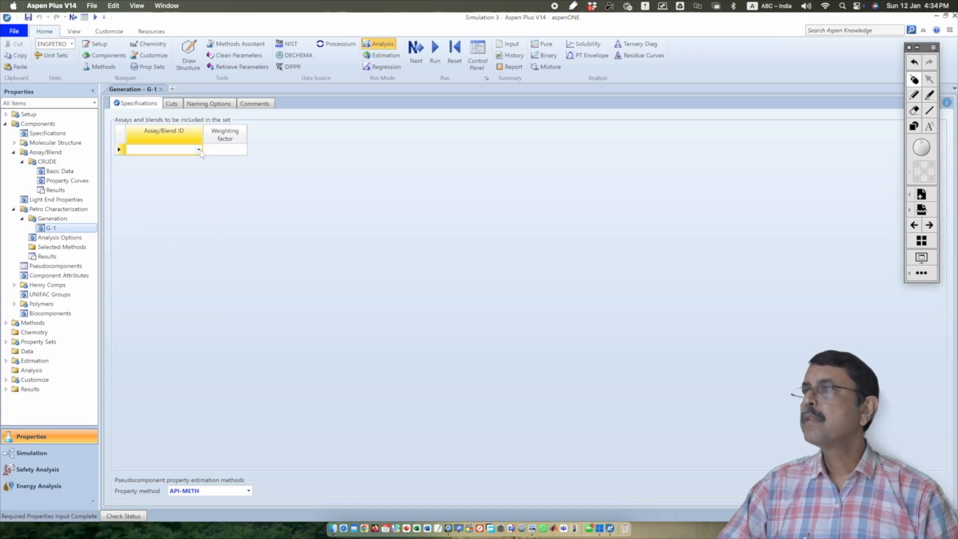
click(199, 150)
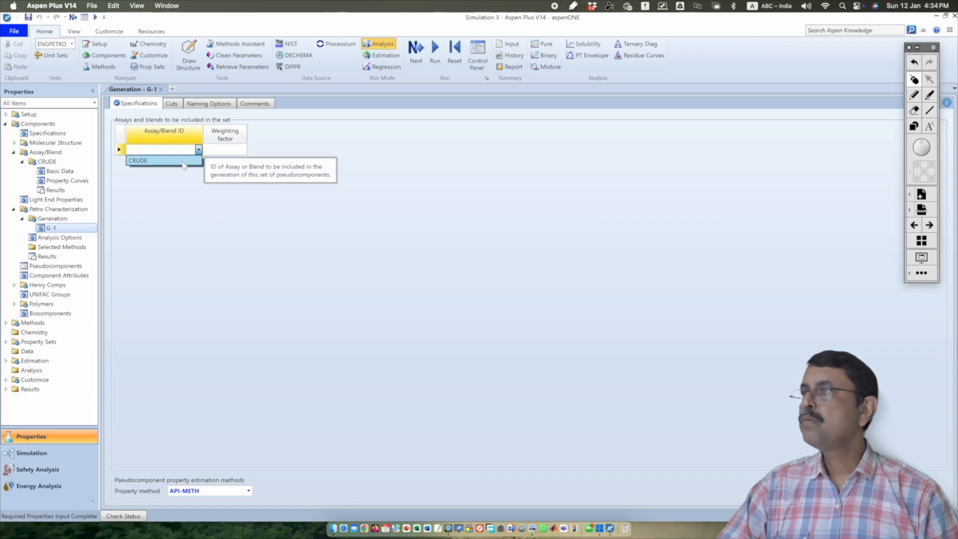
click(183, 161)
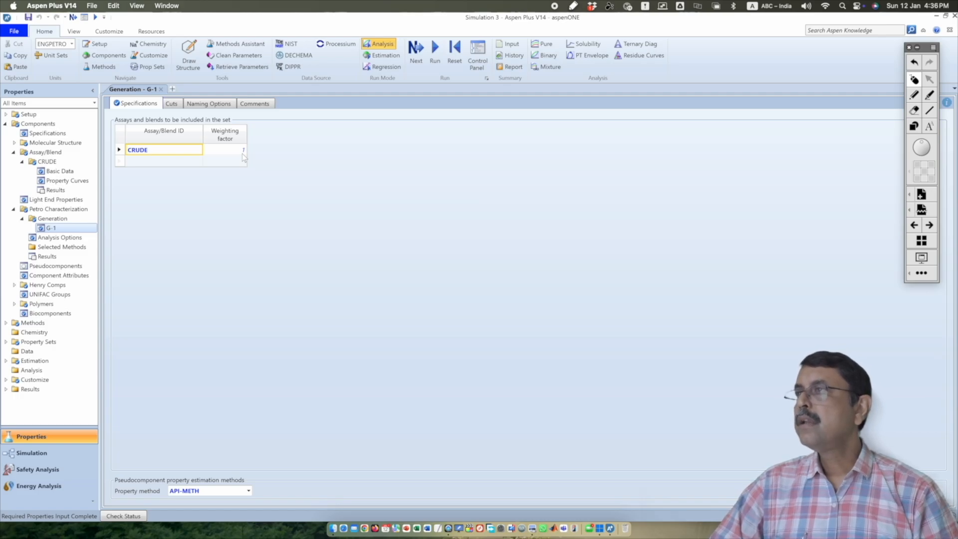
Step: Set generation set G-1's pseudocomponent generation option to All with the list-of-cuts specification, and run the properties analysis
click(172, 104)
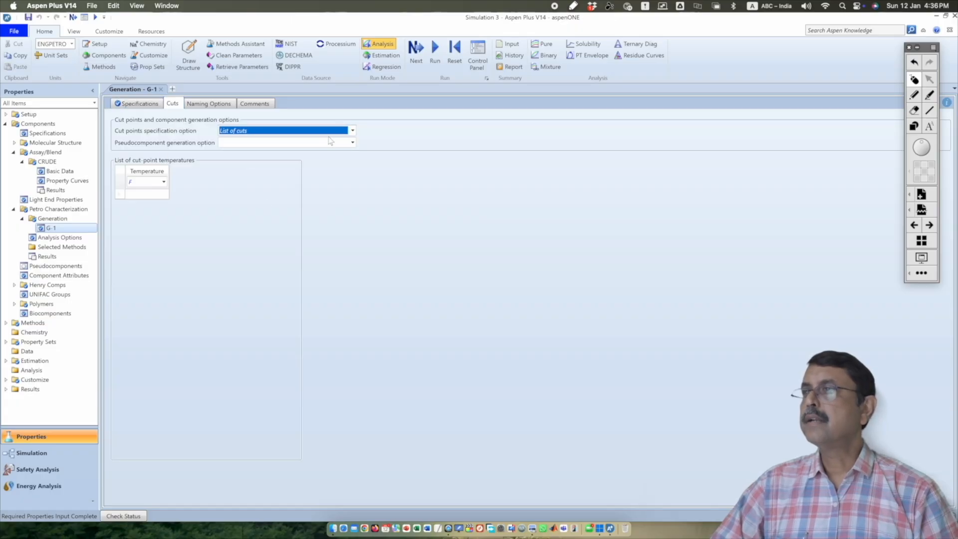
click(352, 143)
click(342, 151)
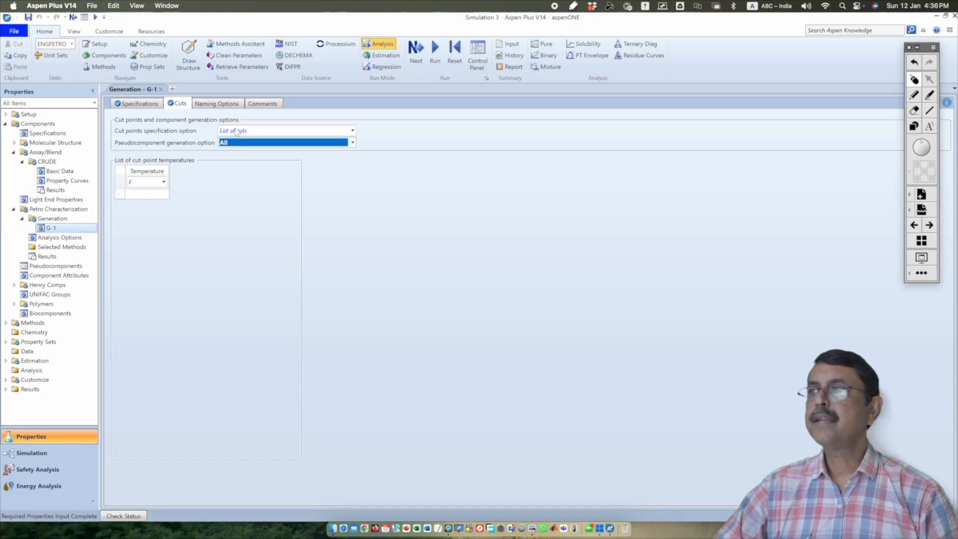
click(163, 185)
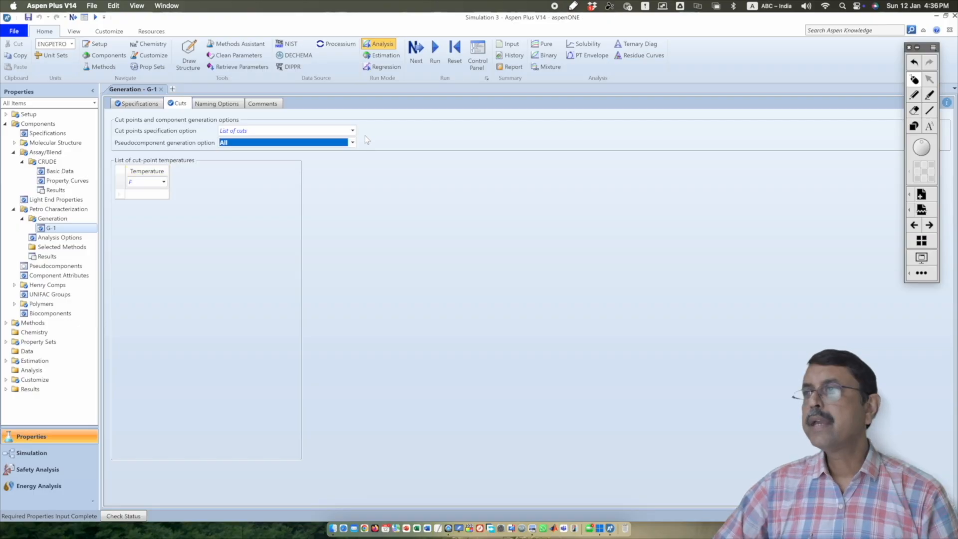
click(353, 143)
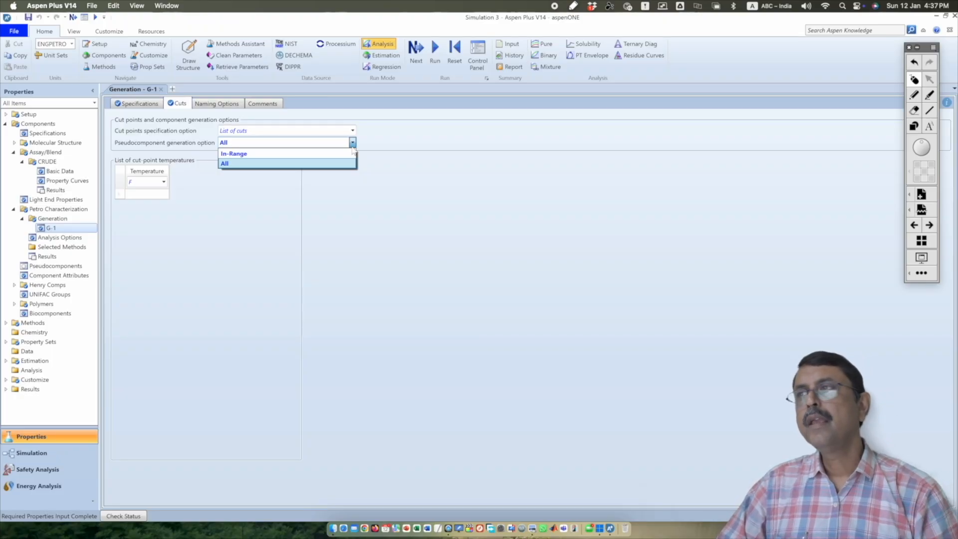
click(352, 163)
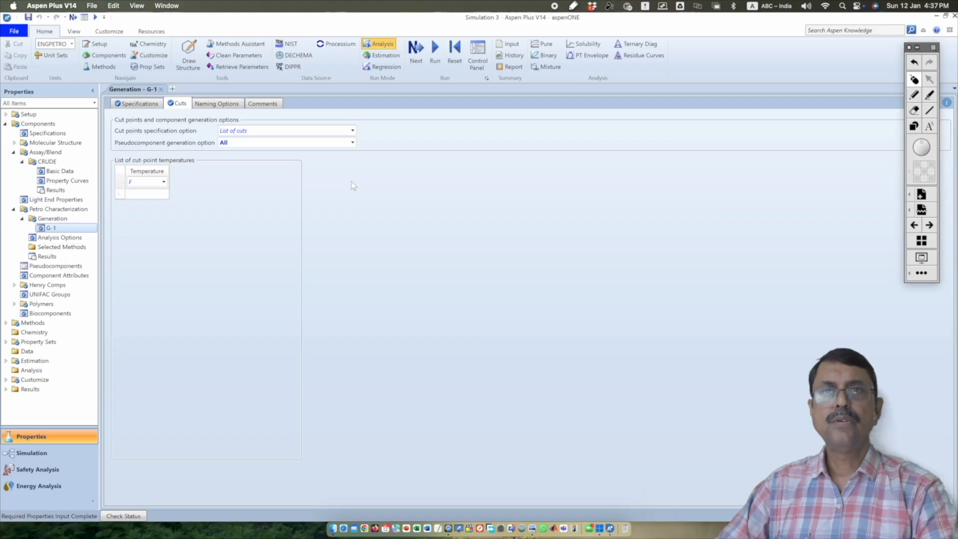
click(435, 50)
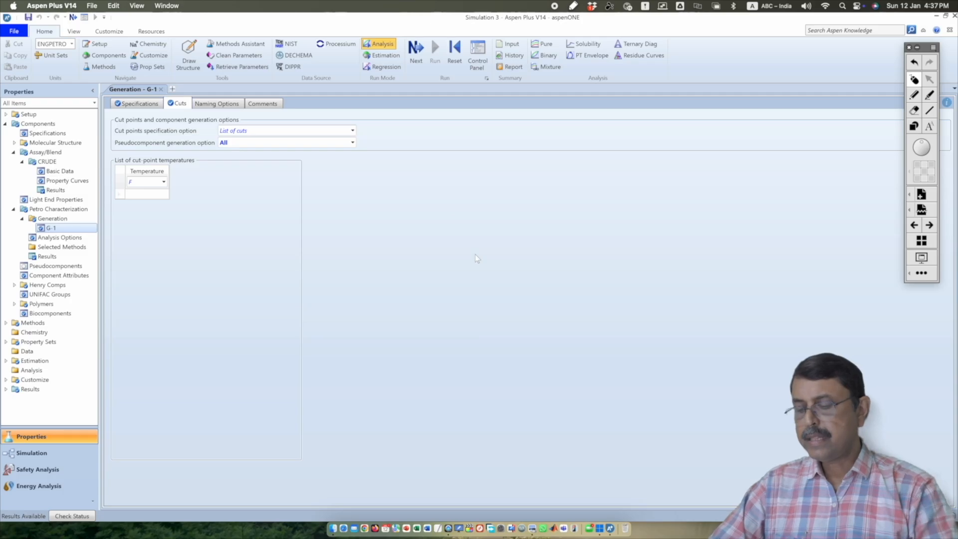
Step: Set the global property method to CHAO-SEA in the methods specifications and rerun the properties analysis
click(6, 323)
click(14, 342)
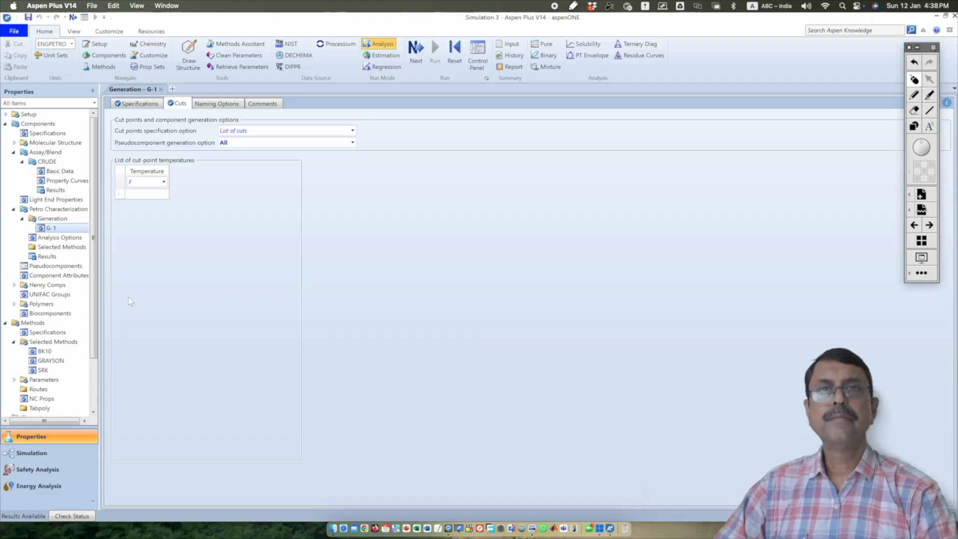
click(44, 332)
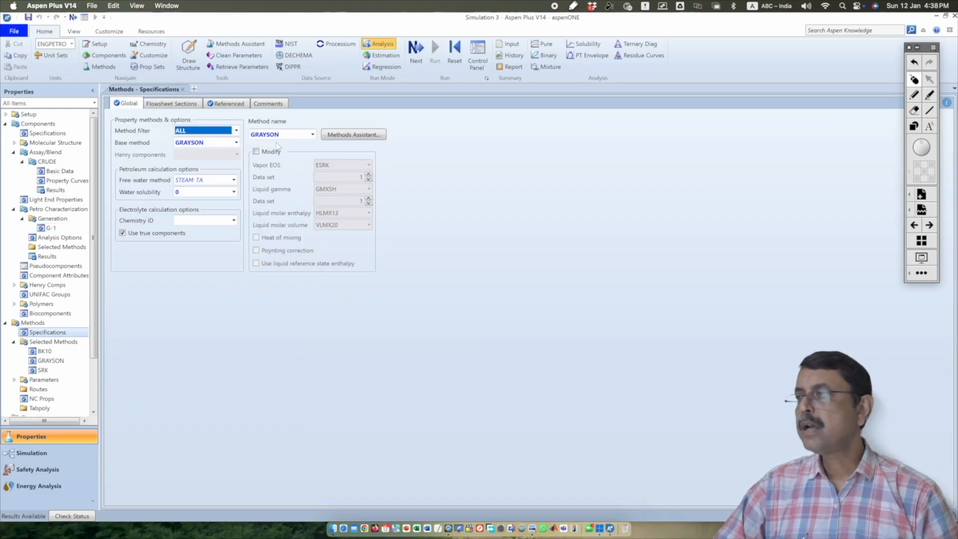
key(c)
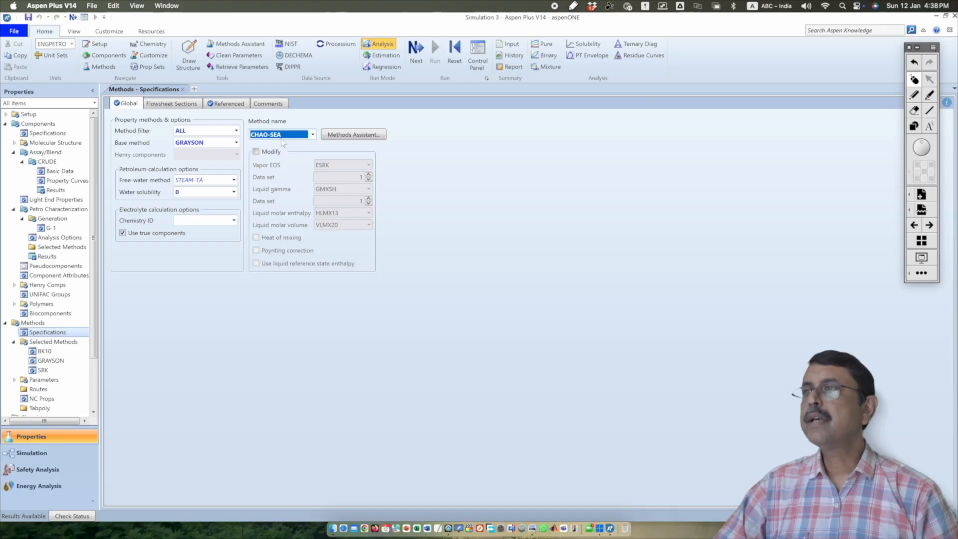
key(Return)
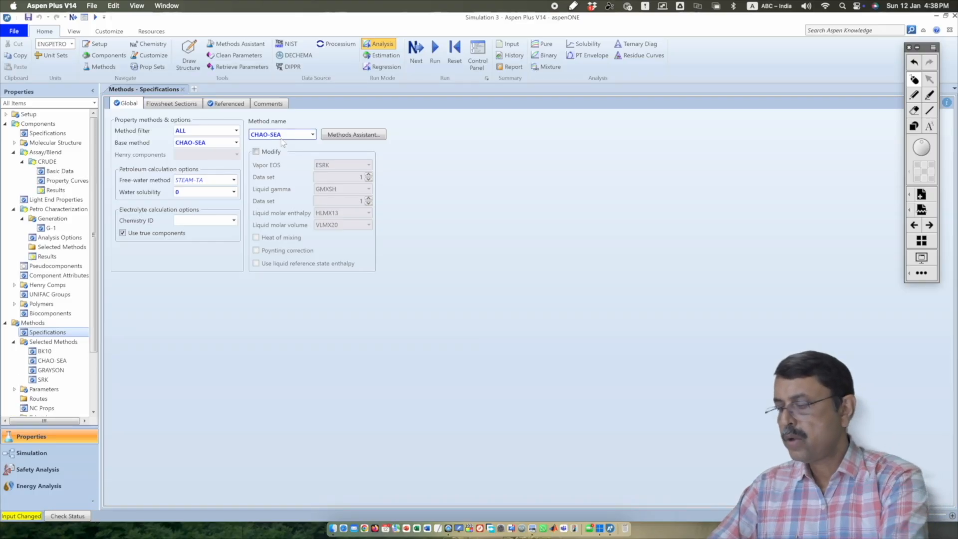
scroll(68, 316, down, 3)
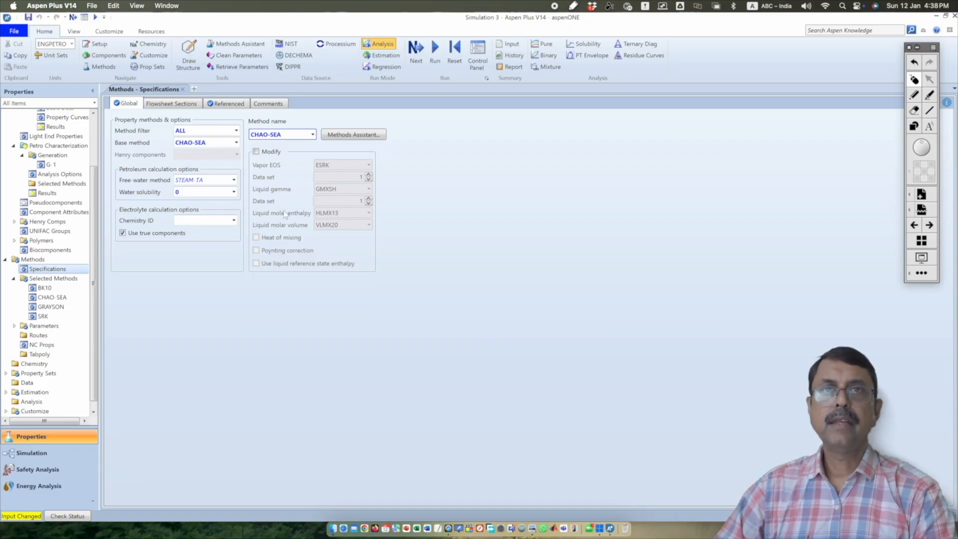
click(435, 49)
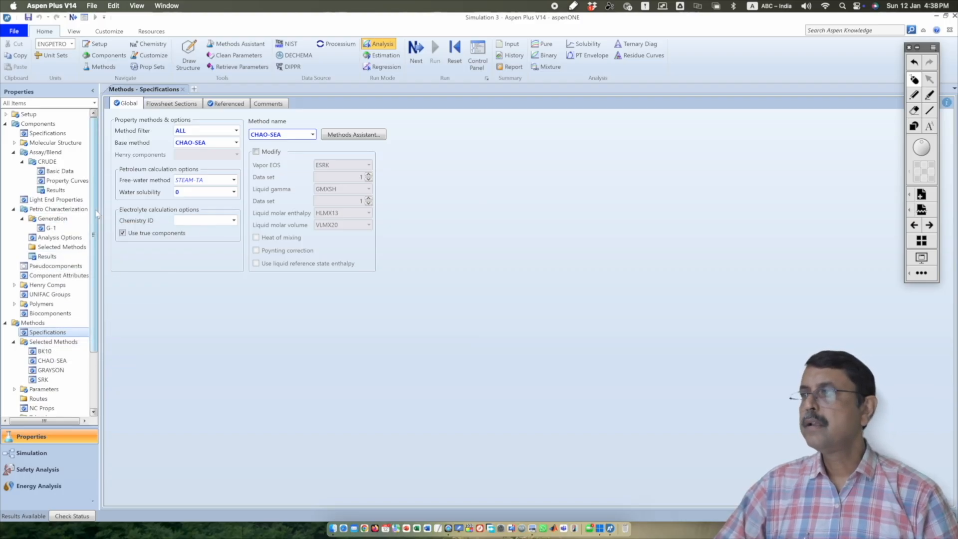
Step: Check the CRUDE assay results and compare the calculated distillation curve with the TBP data in Presentation.pdf
double_click(55, 192)
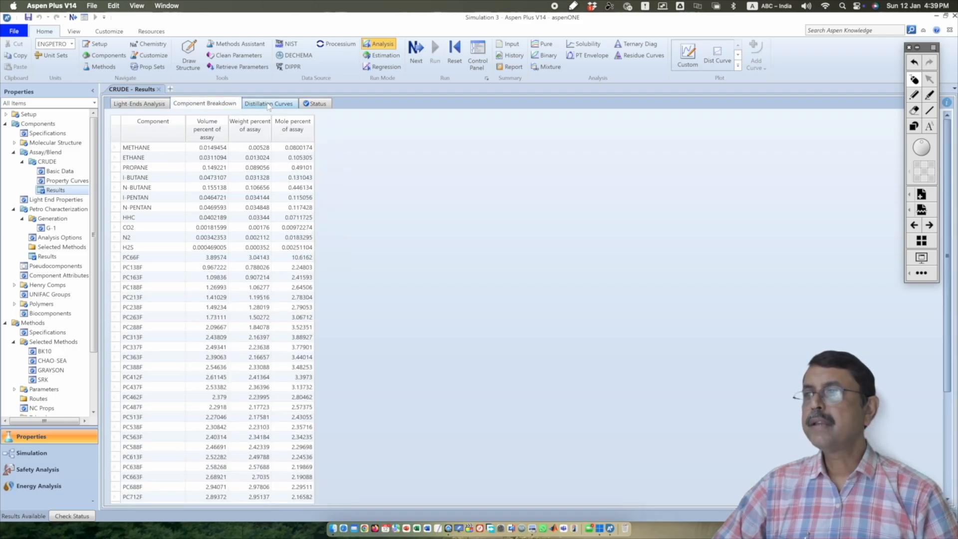
click(269, 103)
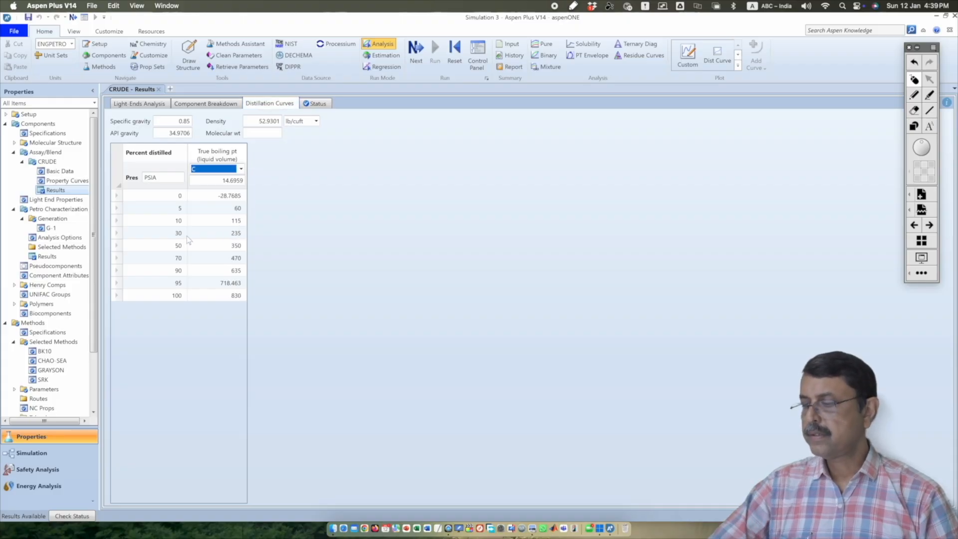
key(super+Tab)
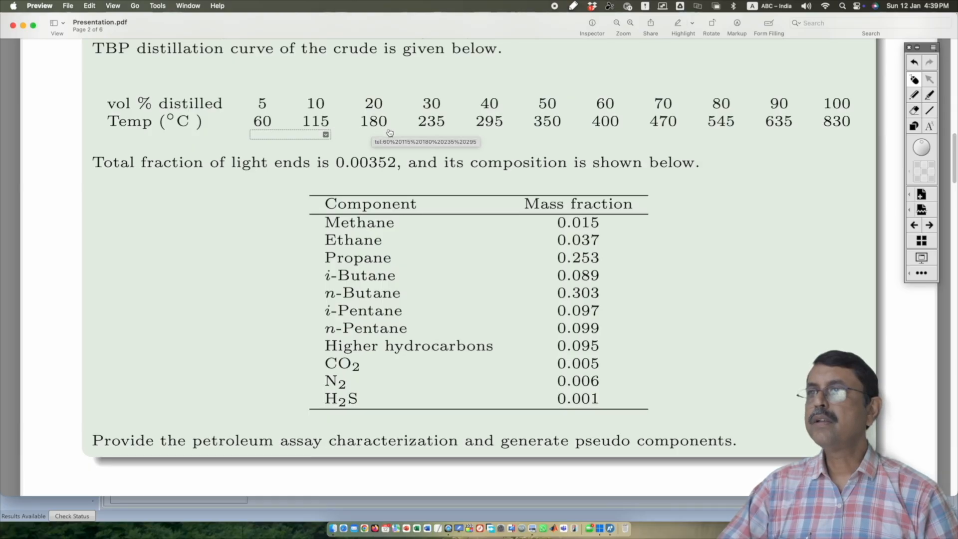
key(super+Tab)
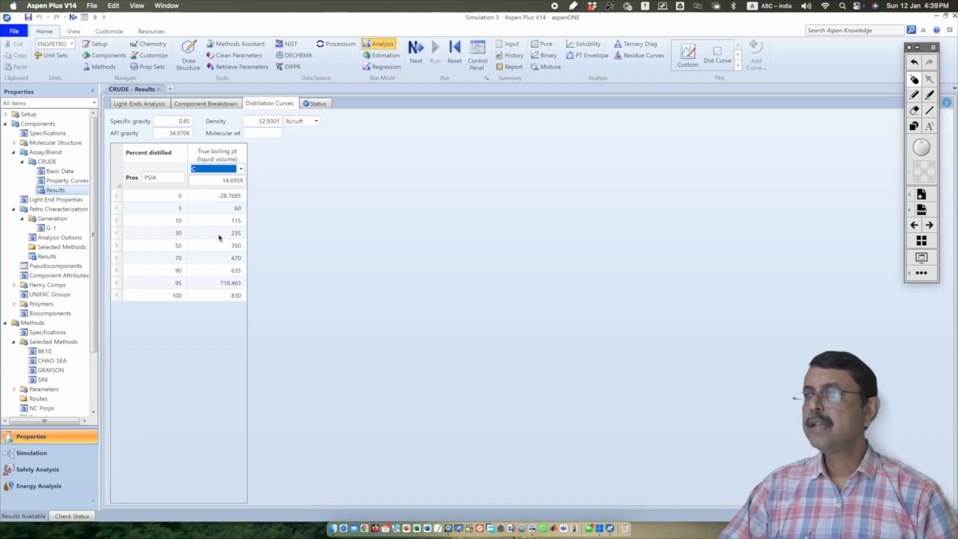
Step: Review the CRUDE assay's component breakdown and the petroleum characterization summary of pseudocomponent properties
click(202, 104)
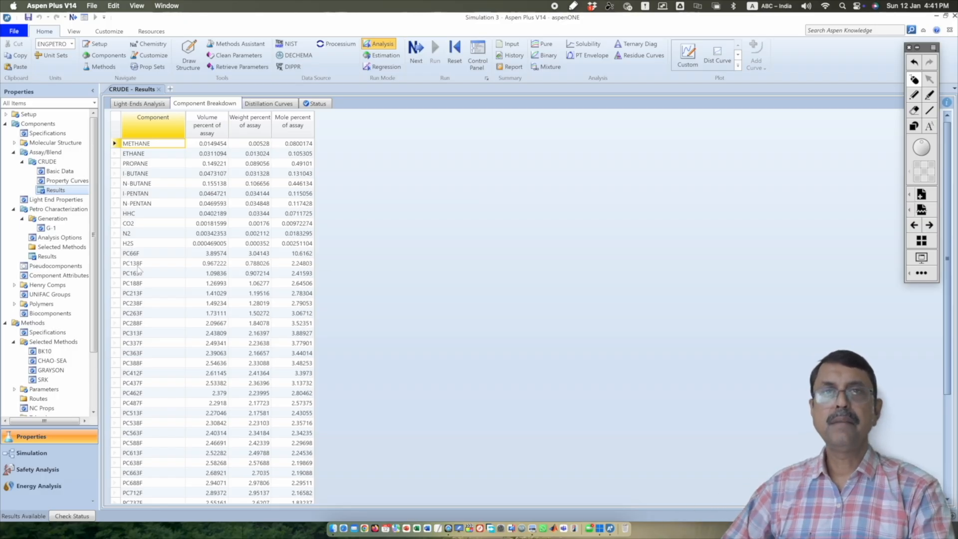
scroll(139, 270, down, 5)
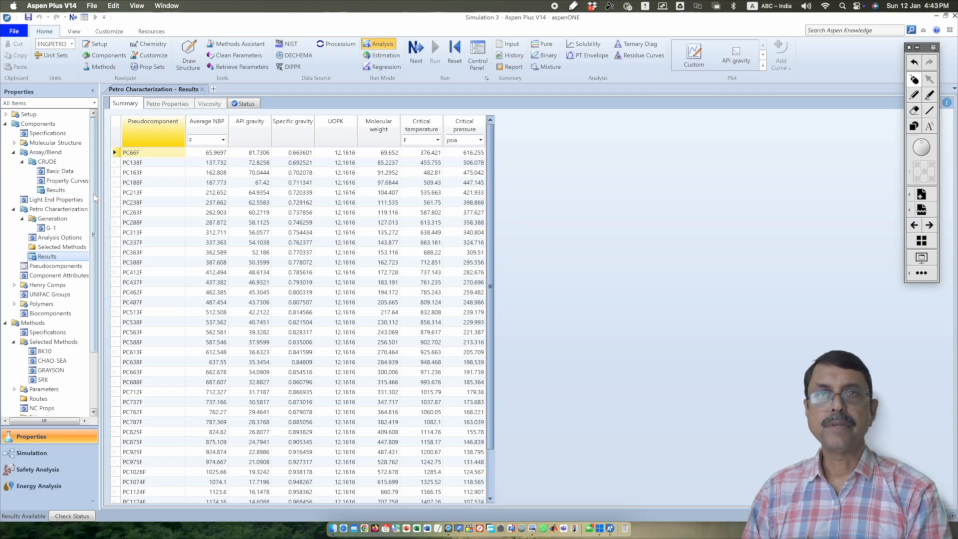
scroll(95, 198, down, 3)
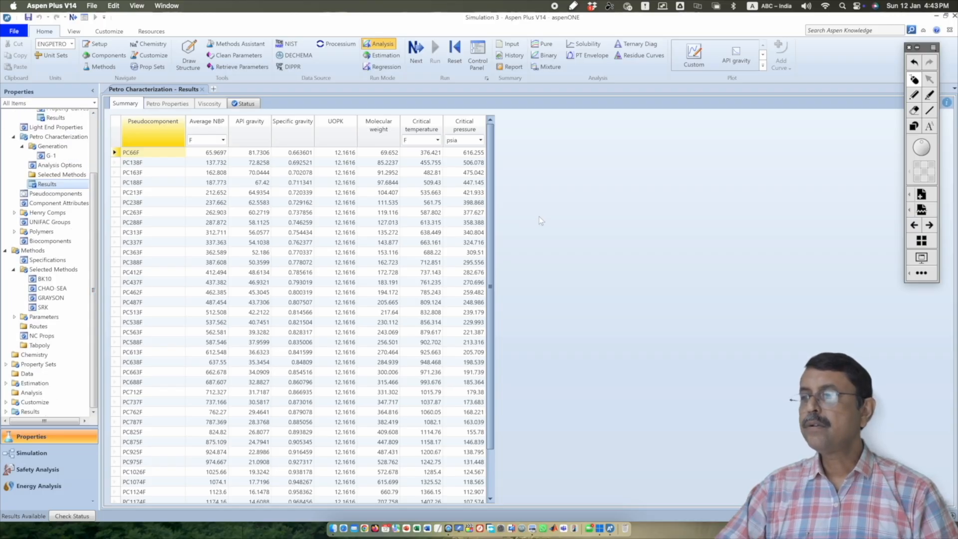
Step: Read the assay characterization task and the atmospheric column specifications in Presentation.pdf, and return to Aspen Plus
key(super+Tab)
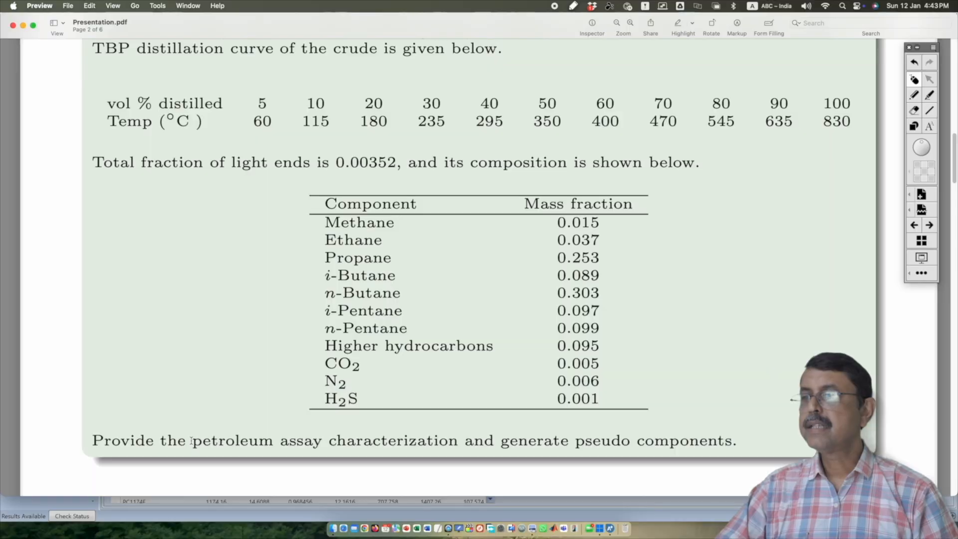
drag(194, 441, 743, 441)
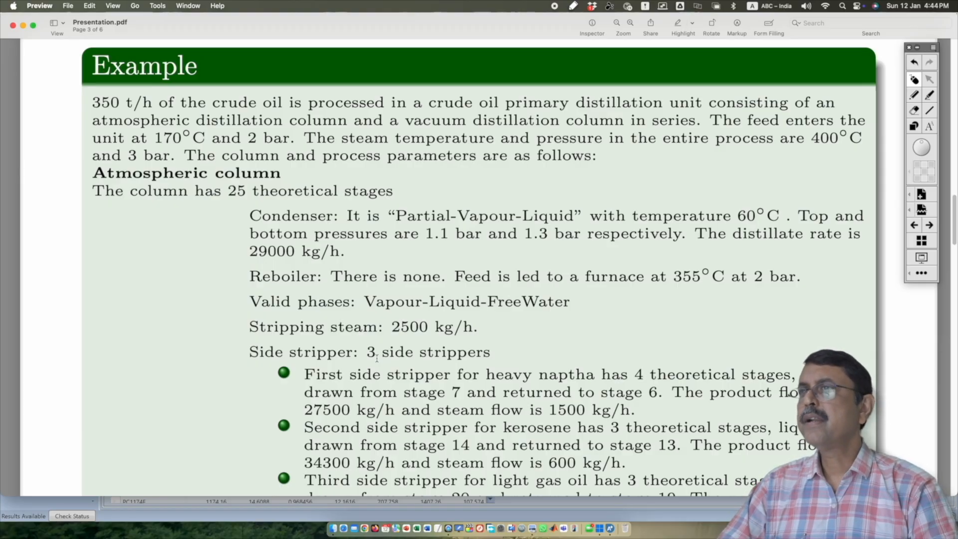
key(super+Tab)
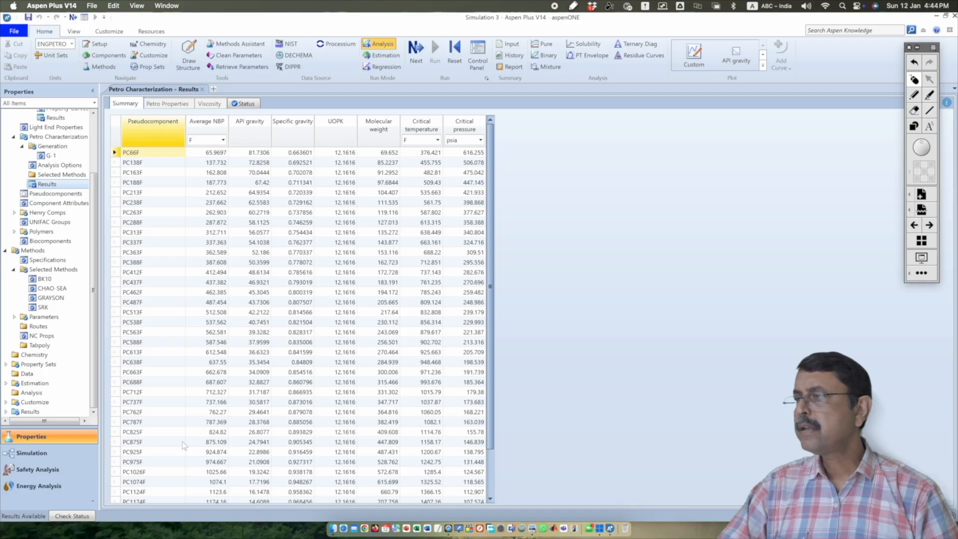
Step: Switch to the simulation environment and place a PetroFrac column named ATMCOL in the middle of the main flowsheet
click(11, 455)
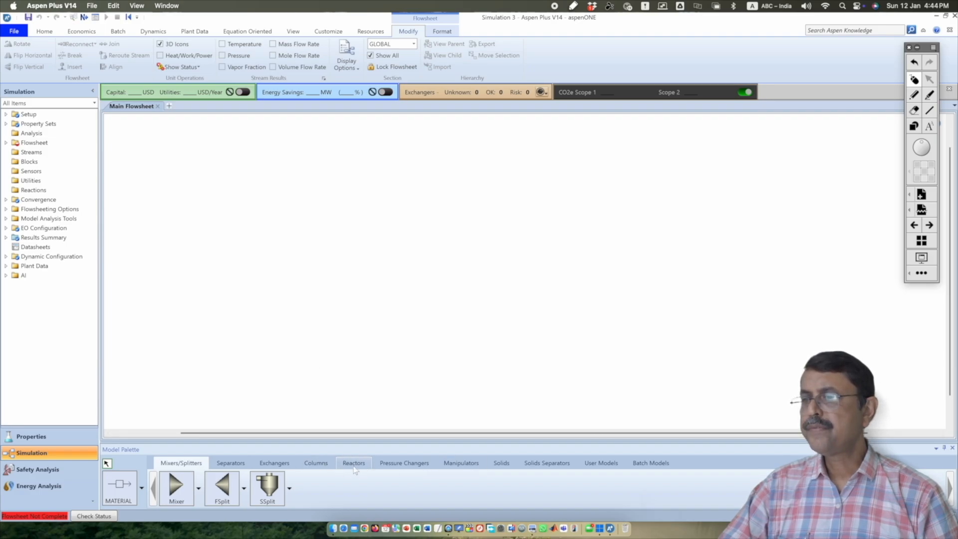
click(316, 464)
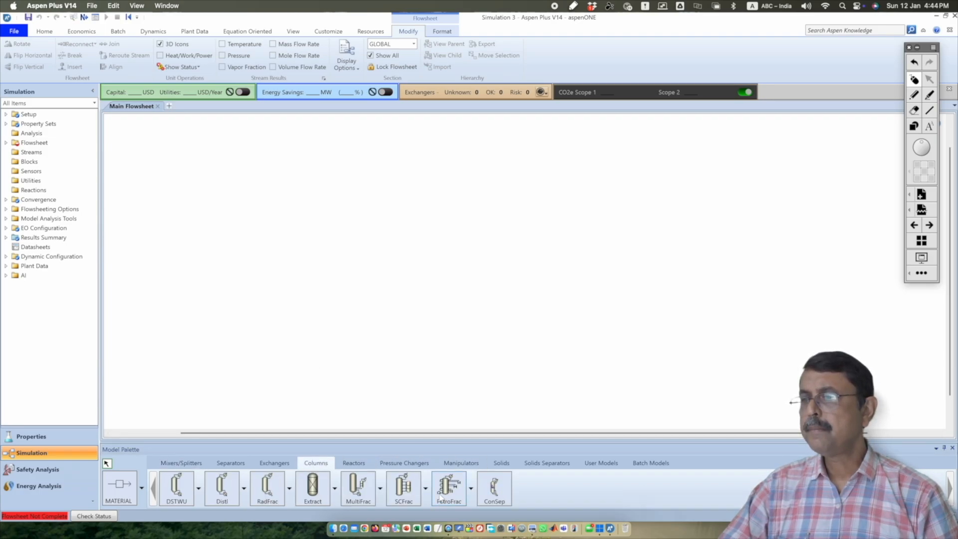
click(448, 484)
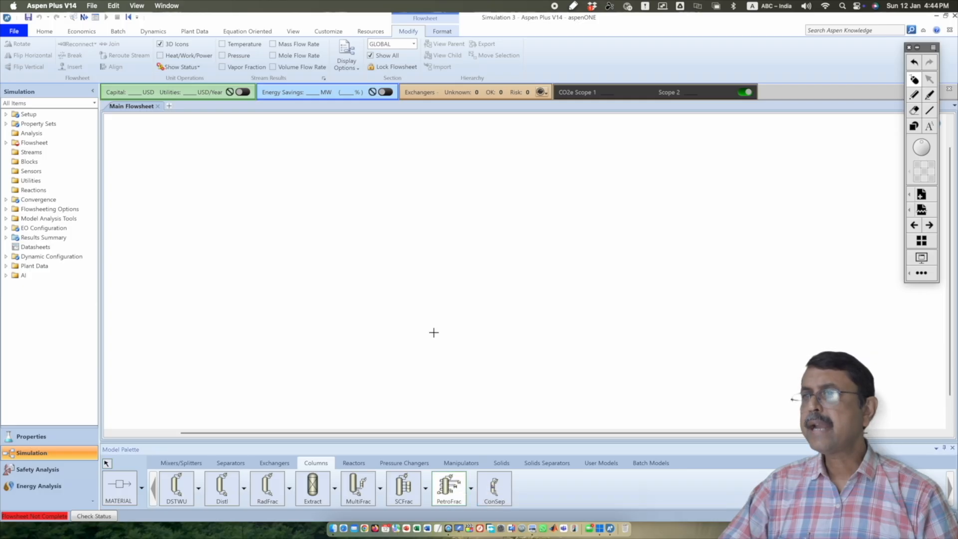
click(464, 264)
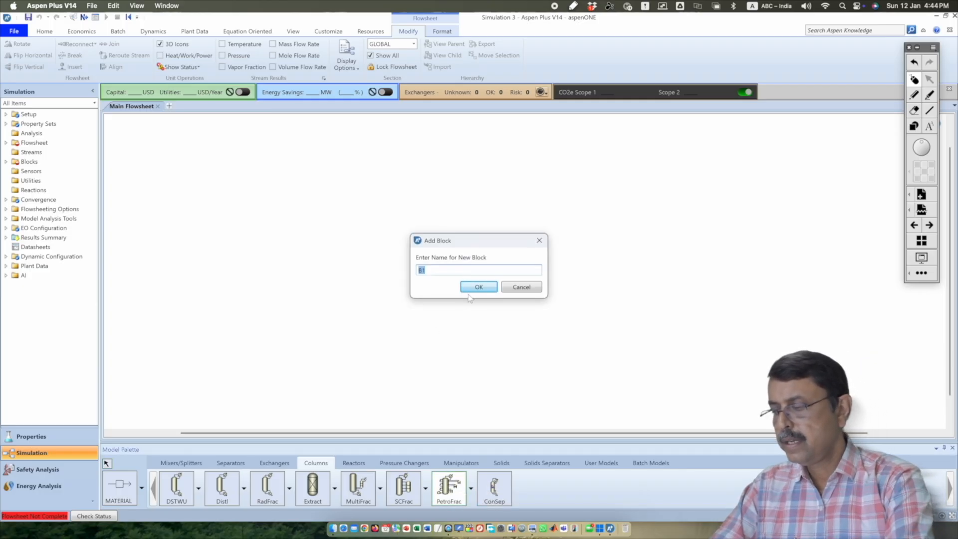
text(AT)
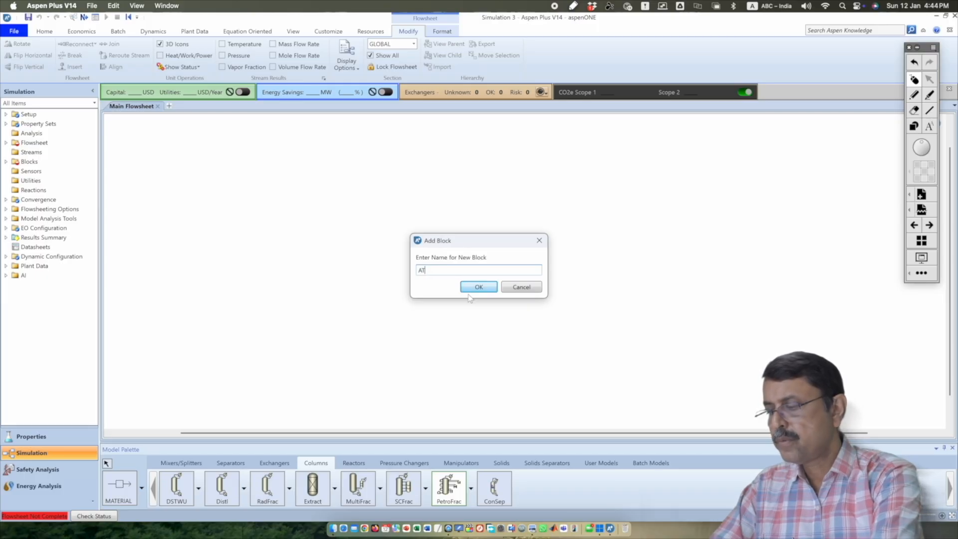
text(MDIST)
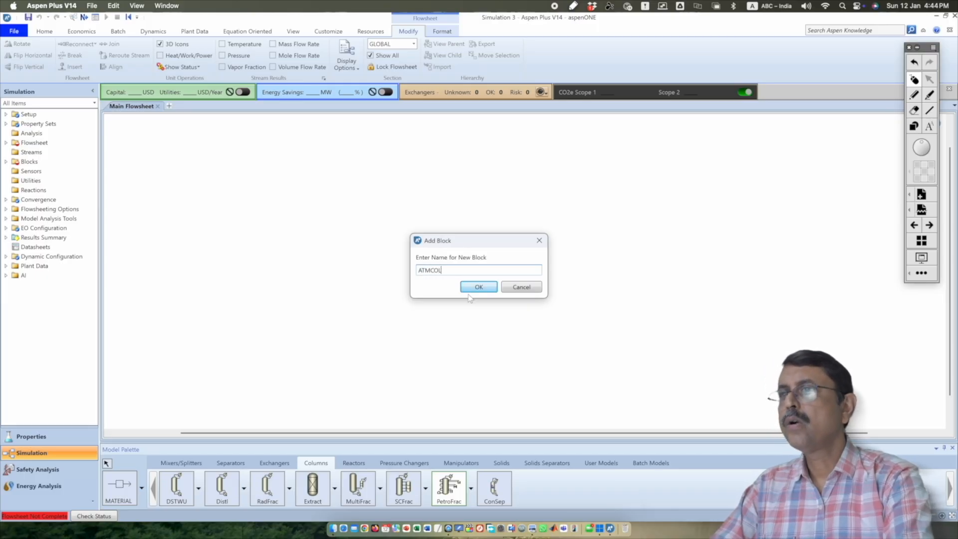
key(Return)
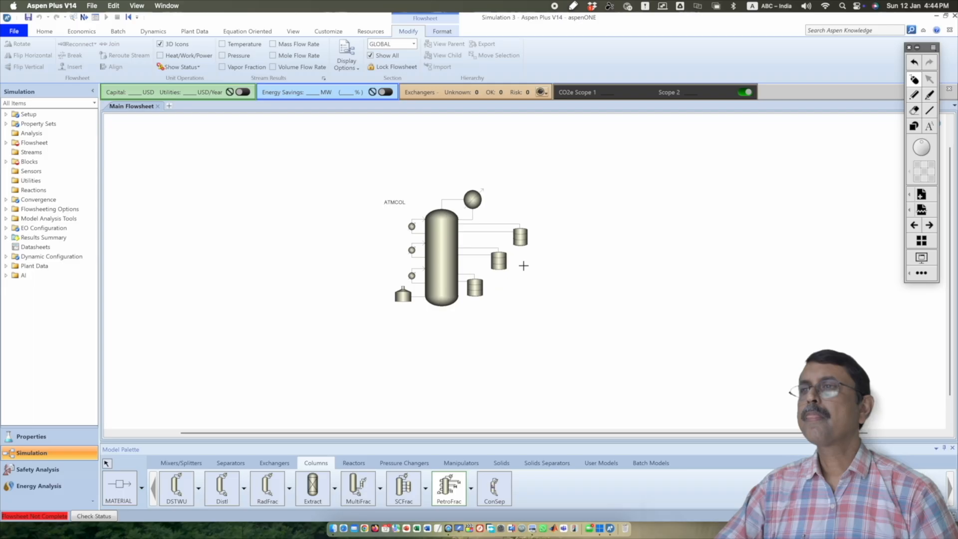
Step: Add a material feed stream named CRUDE entering the furnace of the ATMCOL column
click(120, 487)
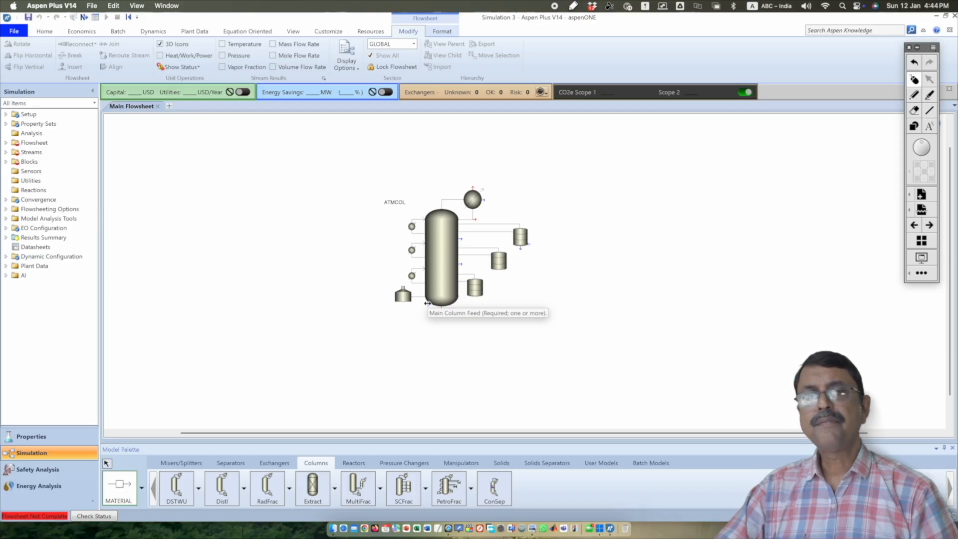
click(373, 297)
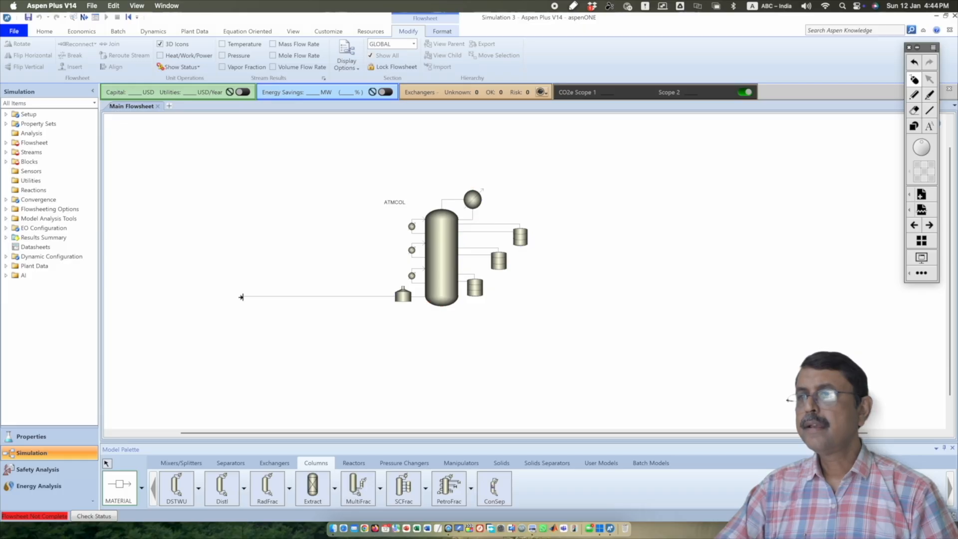
click(241, 297)
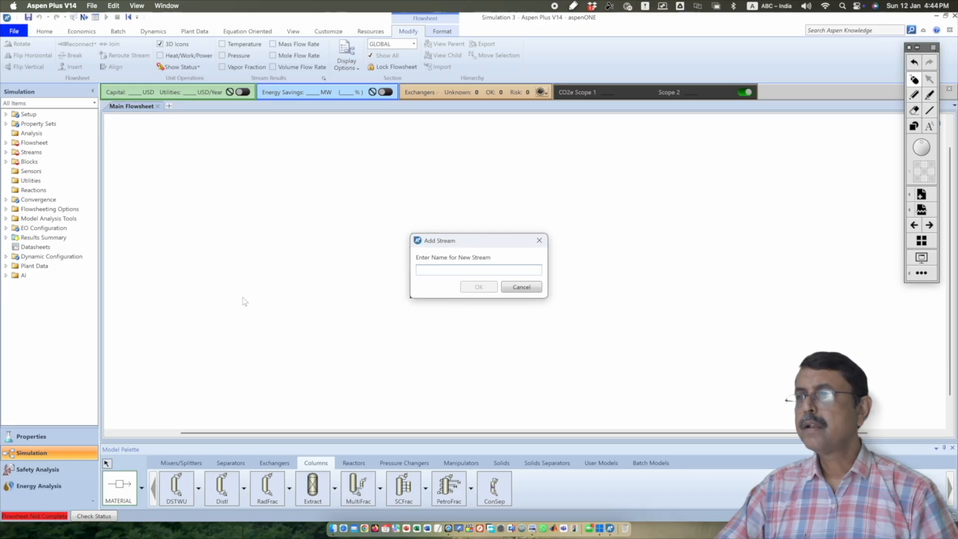
text(CRUDE)
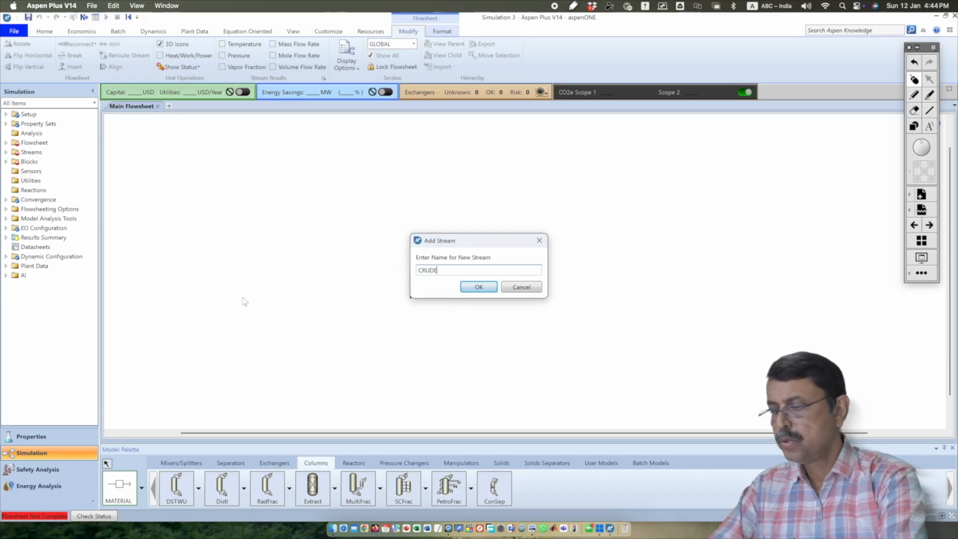
text(F)
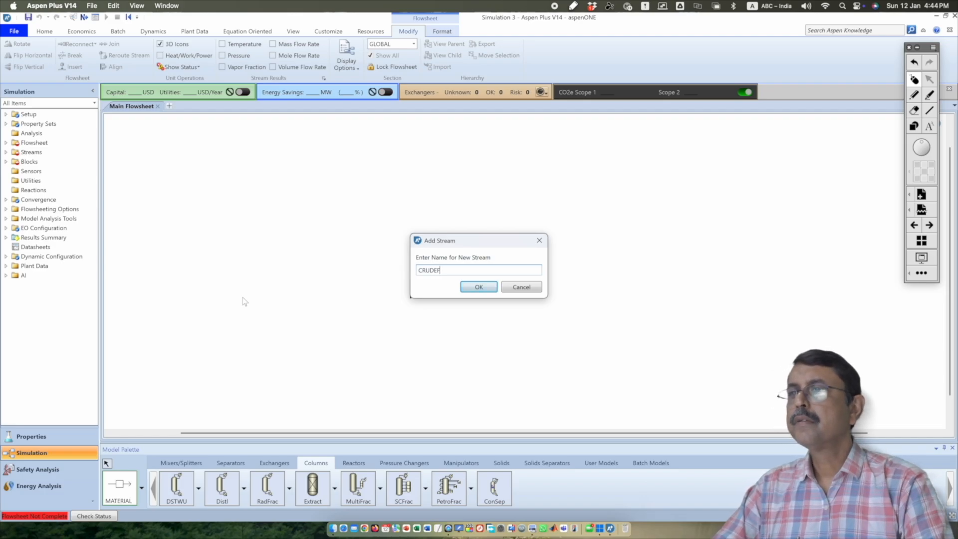
text(EE)
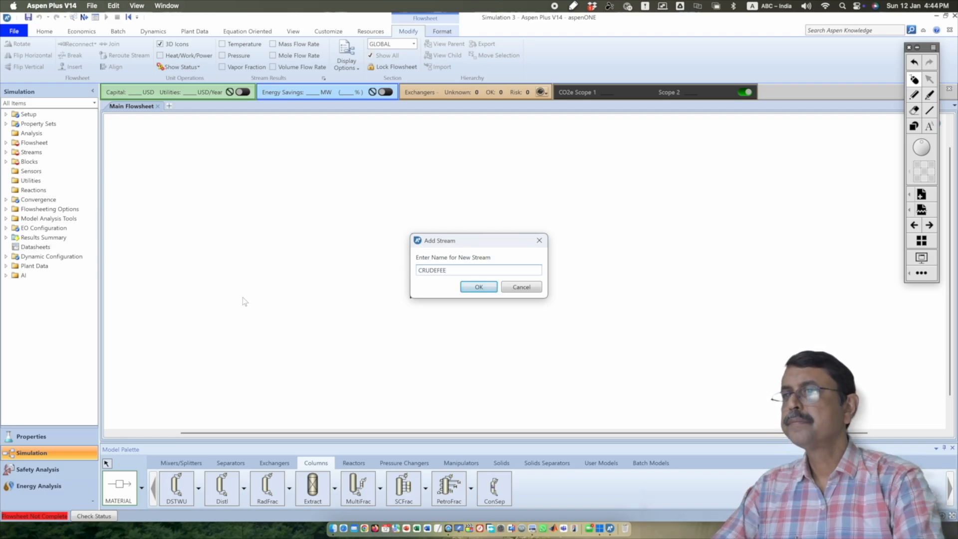
key(BackSpace)
key(BackSpace)
key(Return)
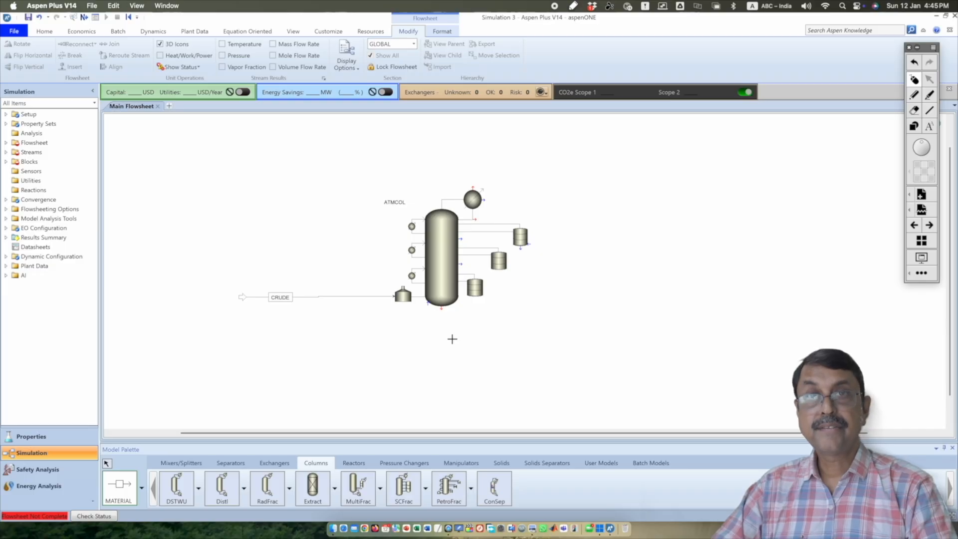
Step: Add a material stream named COLSTEAM feeding the main column feed port at the base of ATMCOL
click(427, 302)
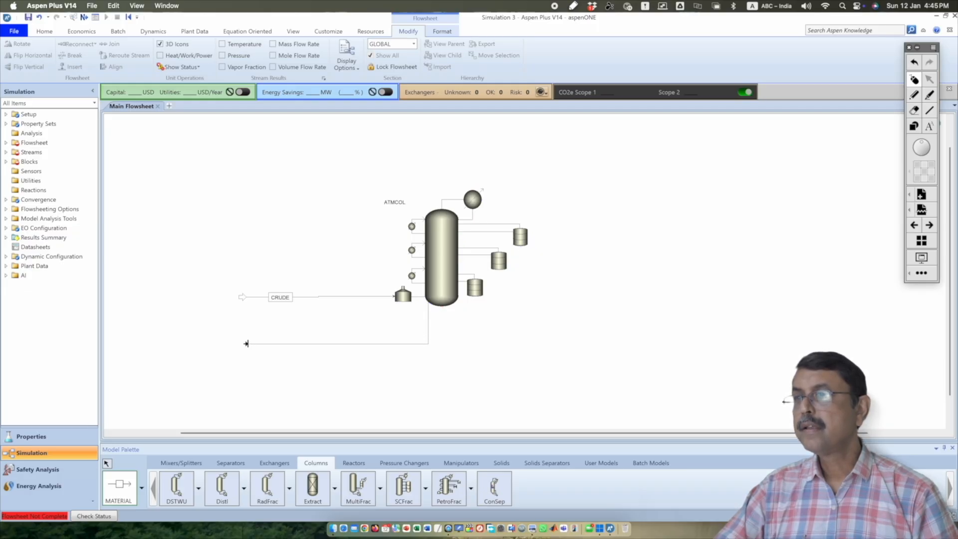
click(241, 344)
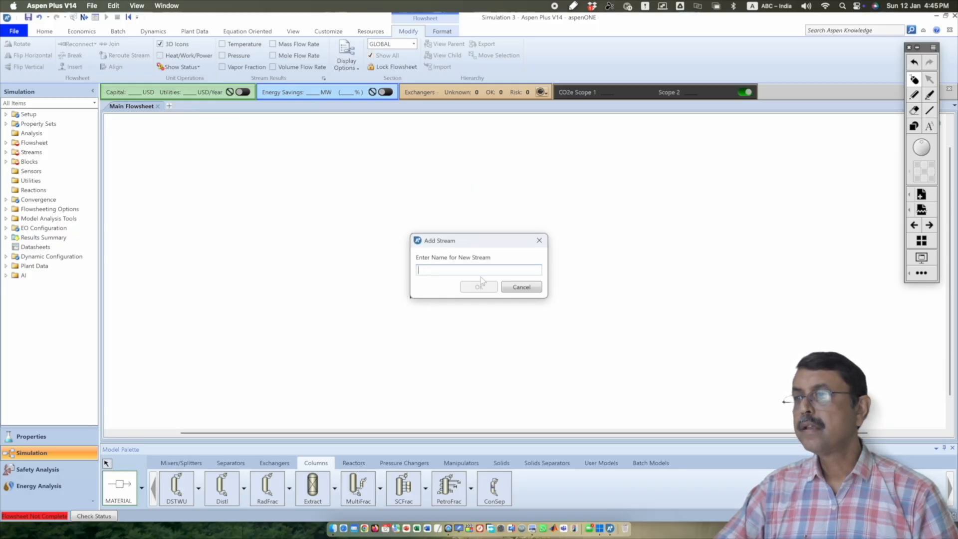
text(AT)
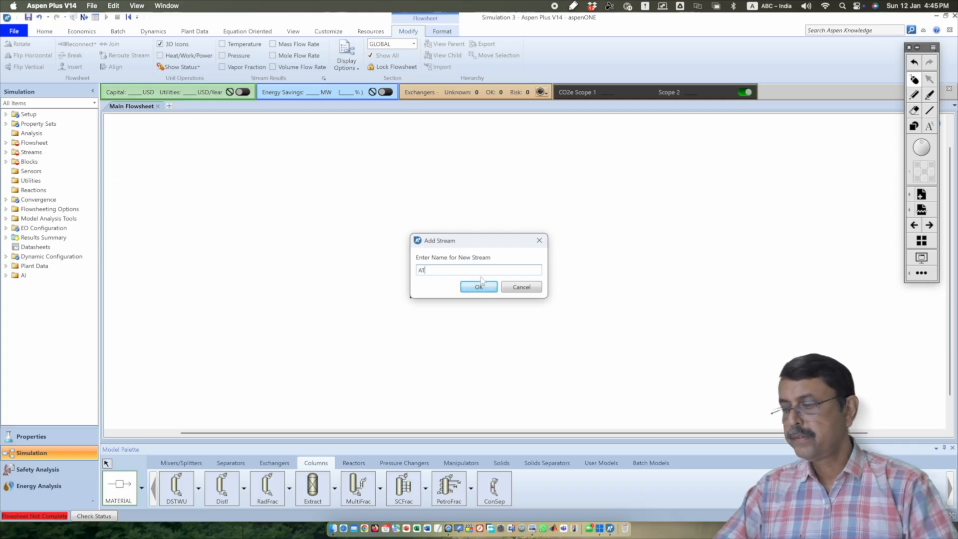
text(M)
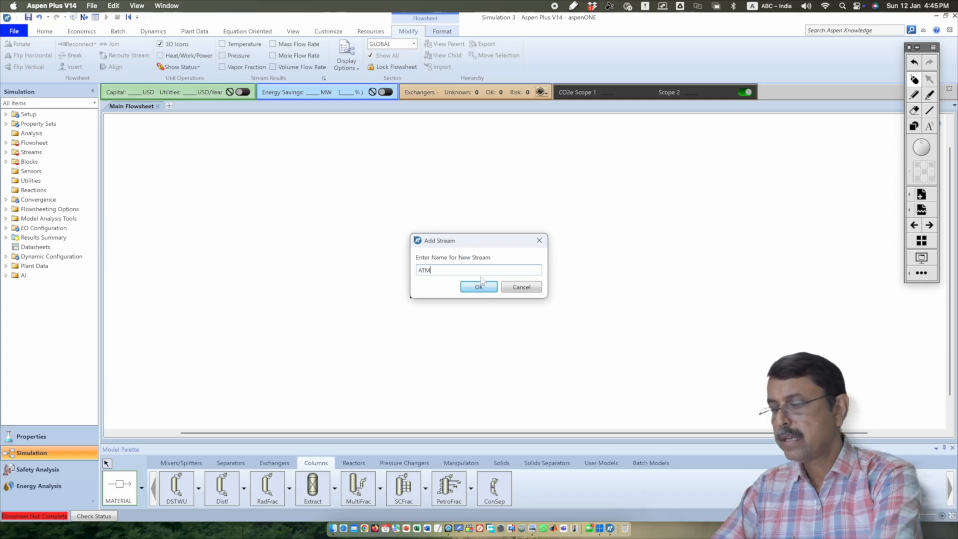
key(BackSpace)
key(BackSpace)
key(BackSpace)
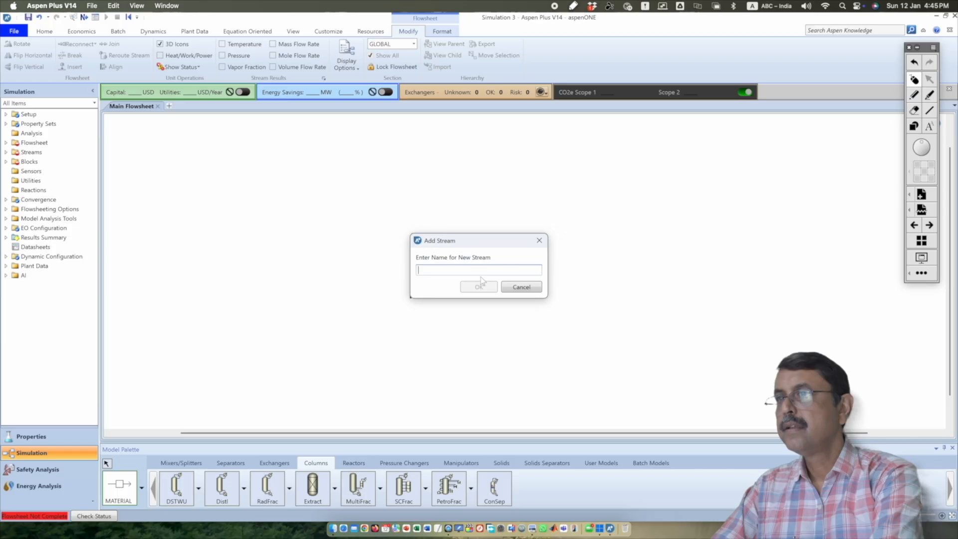
text(COLSTEAM)
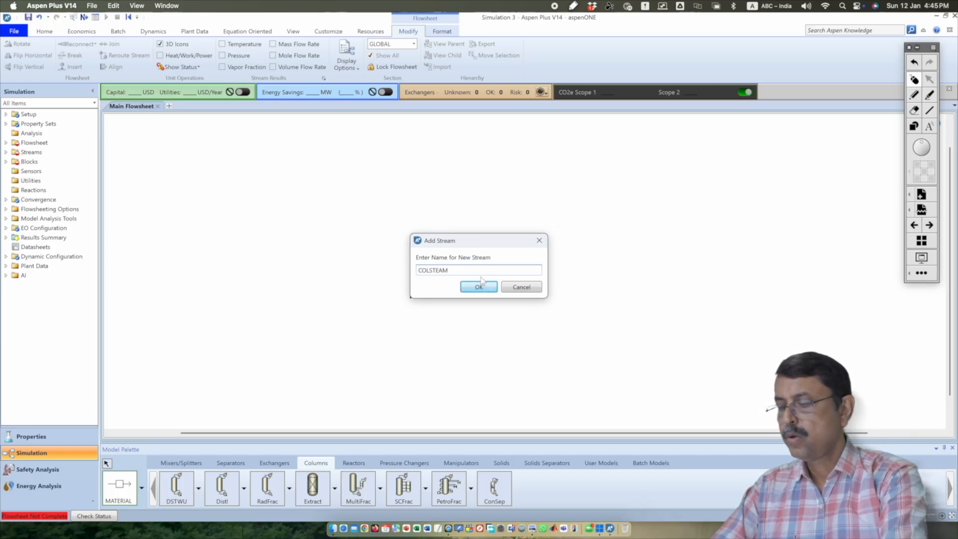
click(481, 283)
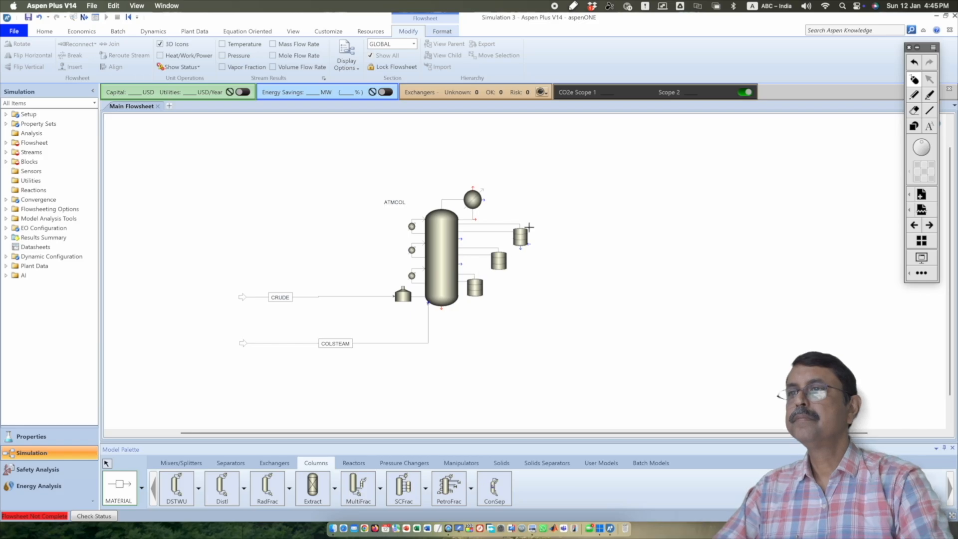
Step: Add the overhead vapour product stream ATMVAP leaving the top of the ATMCOL condenser
click(472, 188)
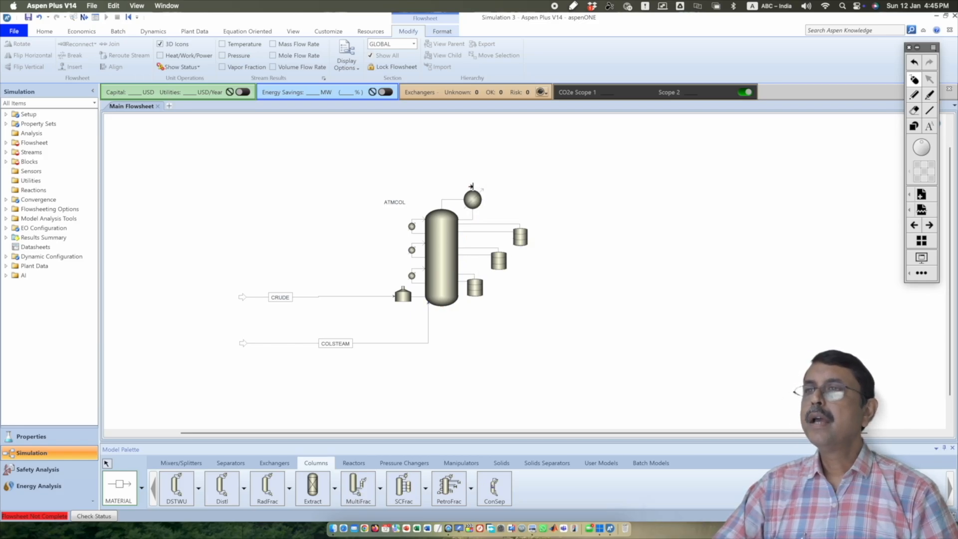
click(561, 138)
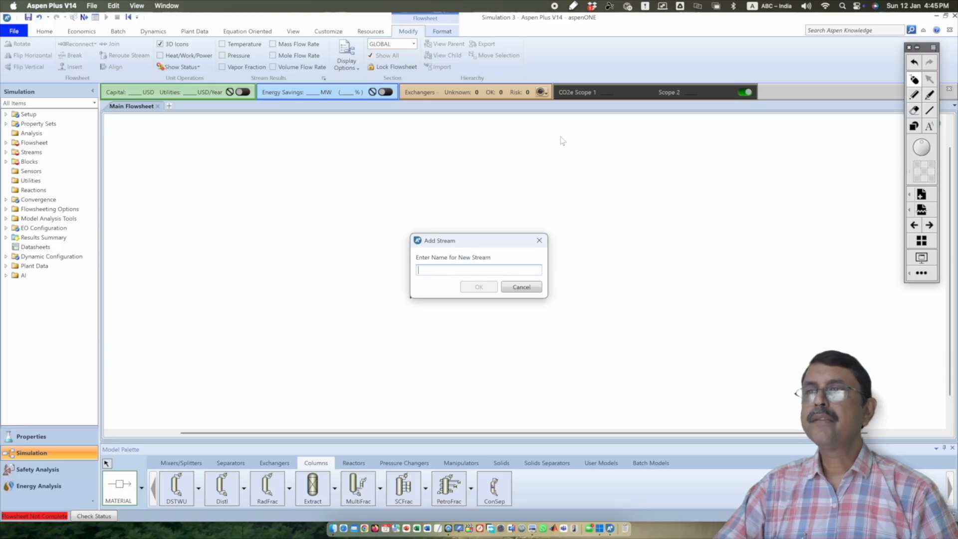
text(ATM)
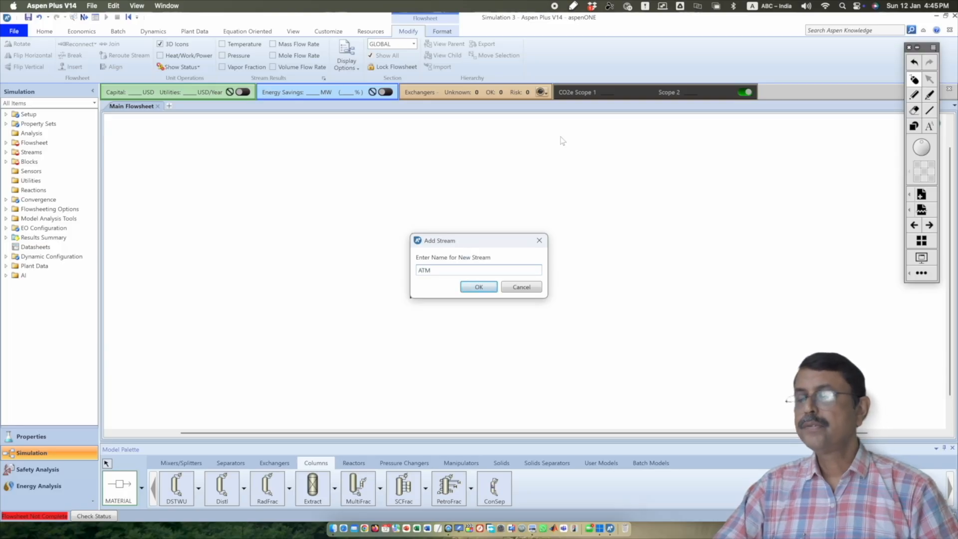
text(VAP)
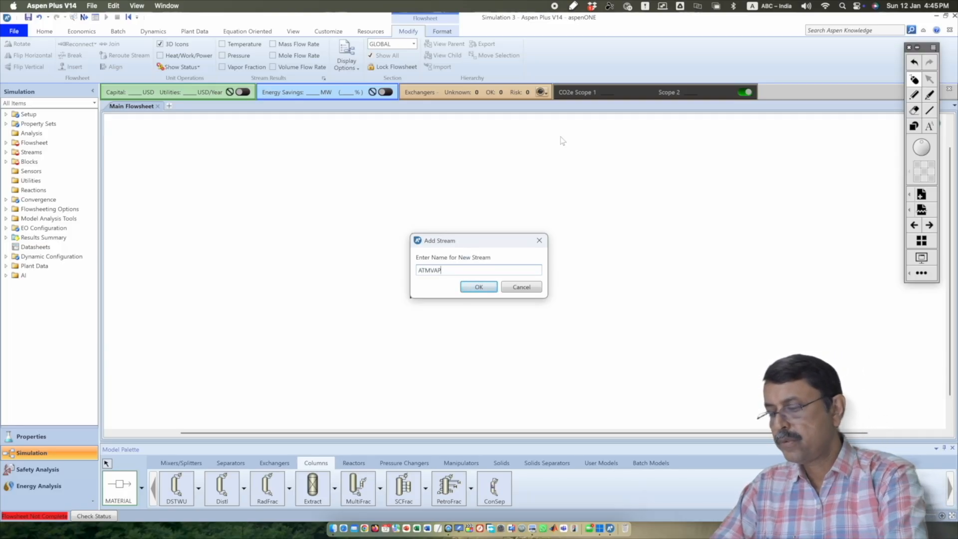
key(Return)
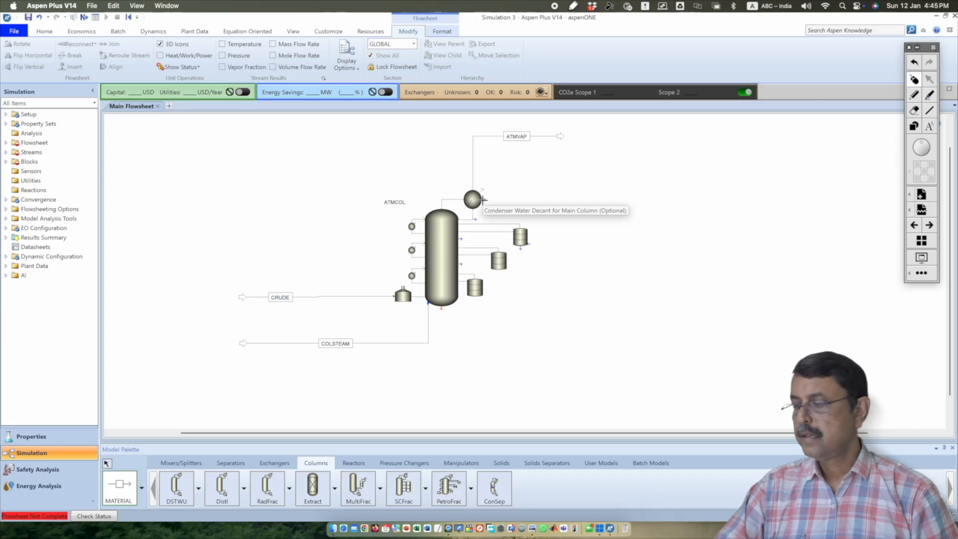
Step: Check the valid phases in Presentation.pdf, return to Aspen Plus and add the condenser water decant stream FREEWAT
key(super+Tab)
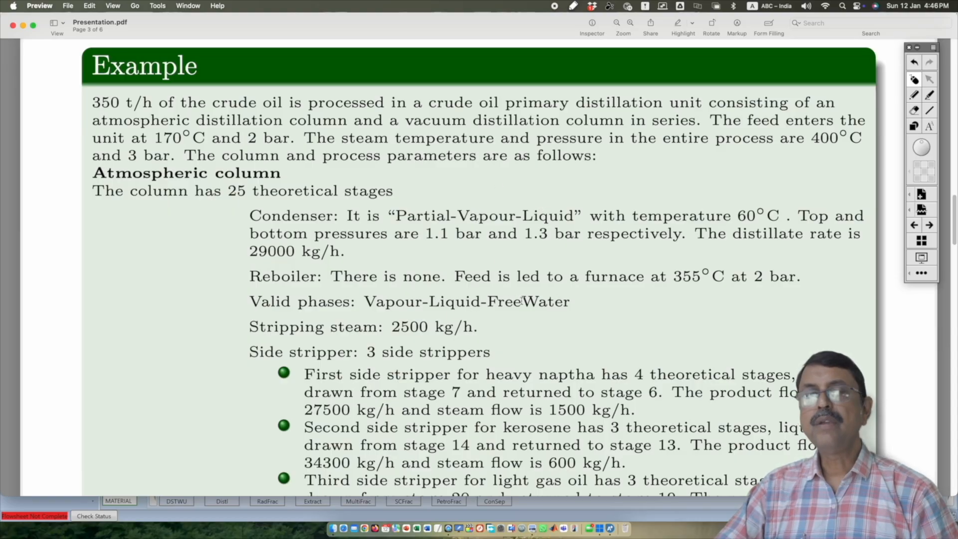
key(super+Tab)
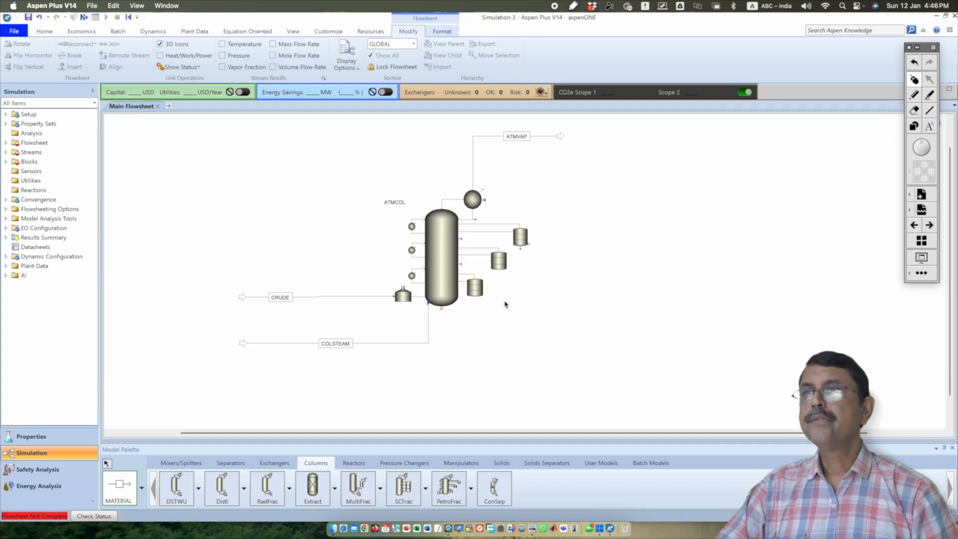
click(483, 199)
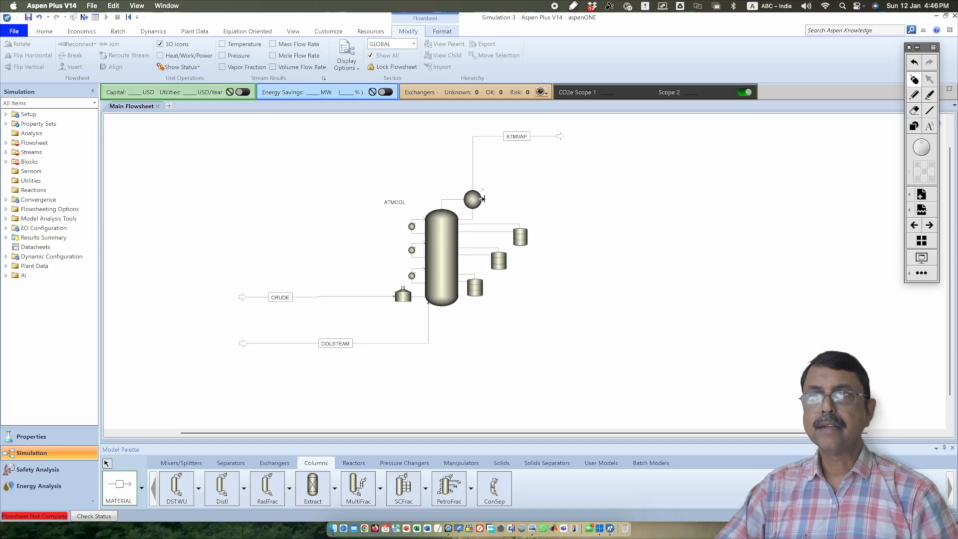
click(564, 198)
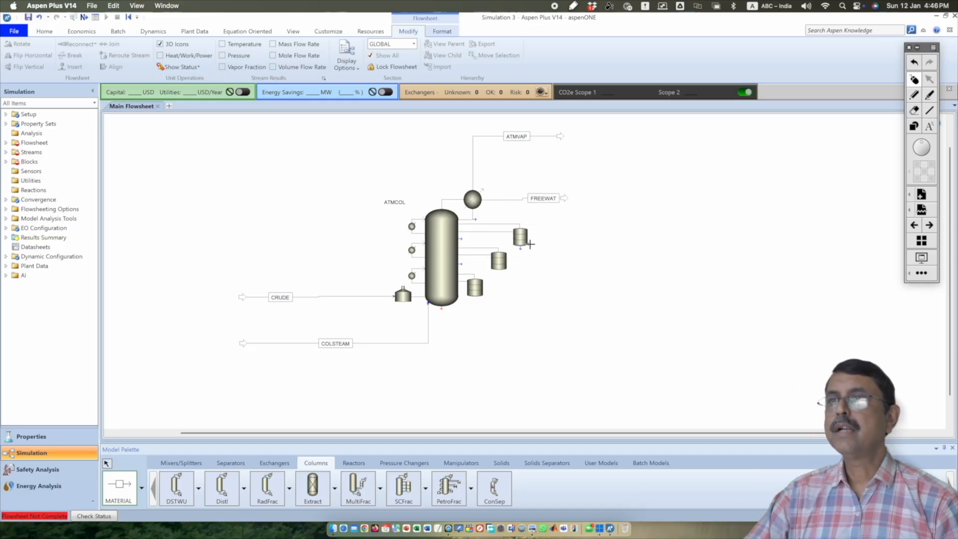
Step: Add the liquid distillate product stream LIQDIST leaving below the ATMCOL condenser
click(476, 220)
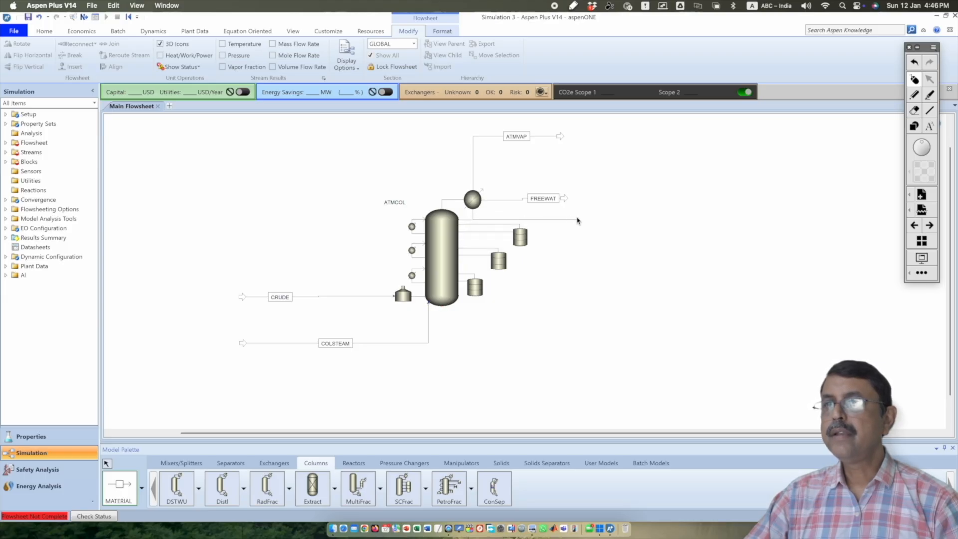
click(578, 220)
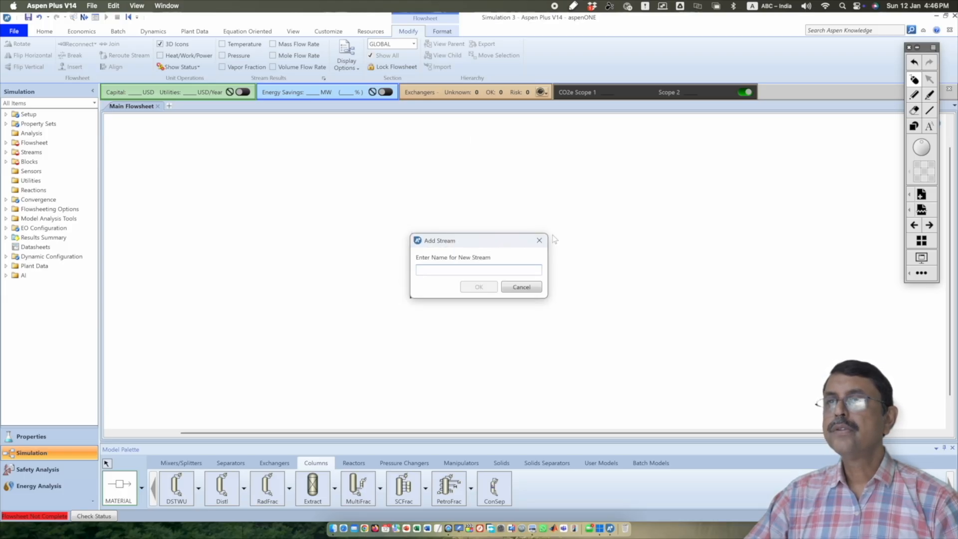
text(L)
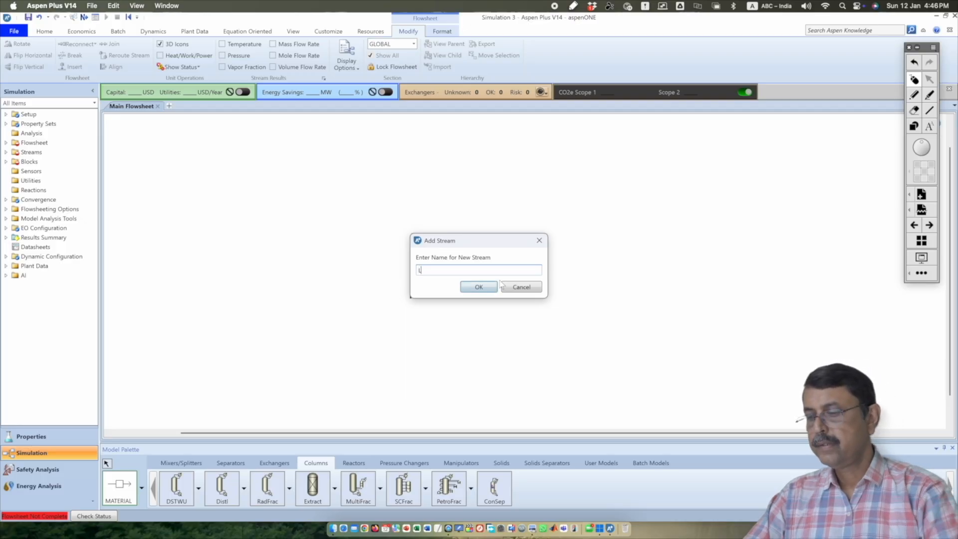
text(IQDIST)
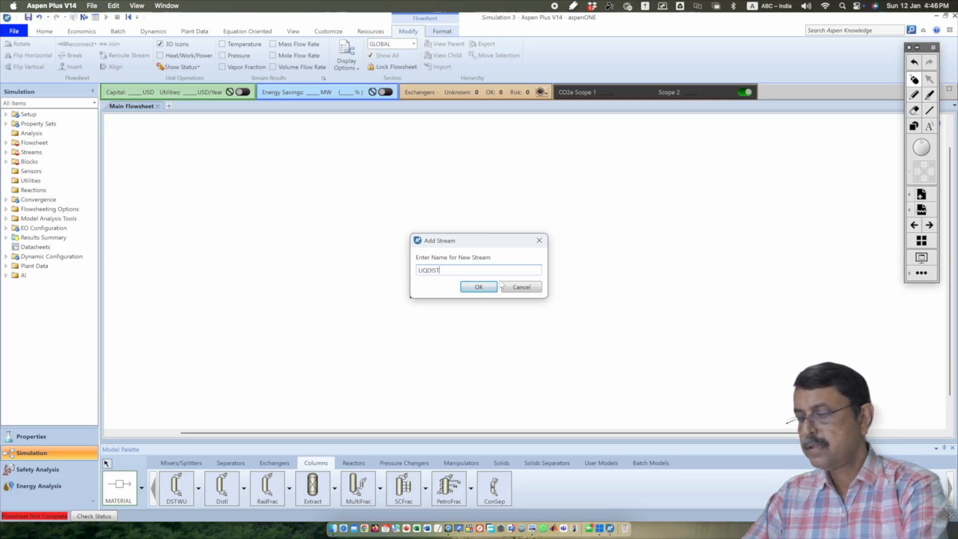
key(Return)
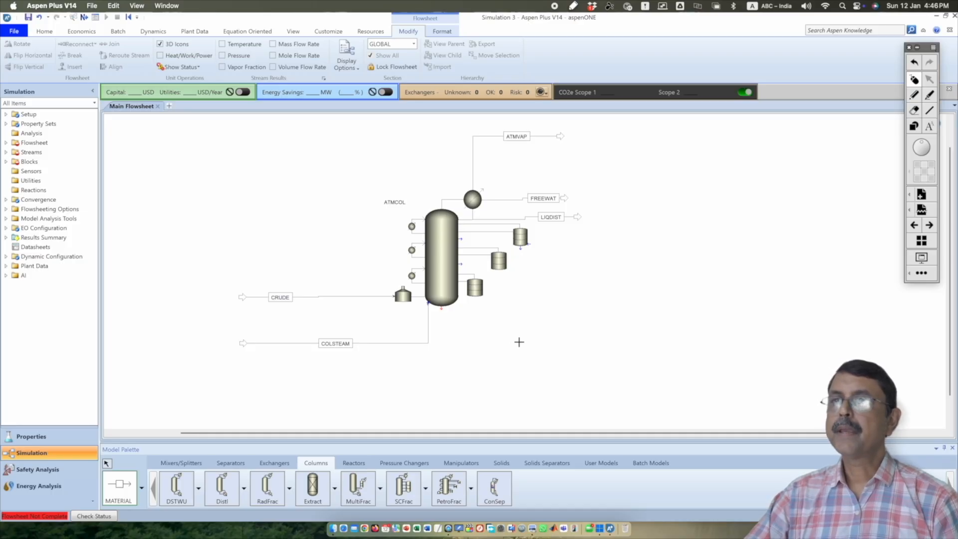
Step: Add the bottoms product stream ATMBOTT leaving the base of the ATMCOL column
click(440, 307)
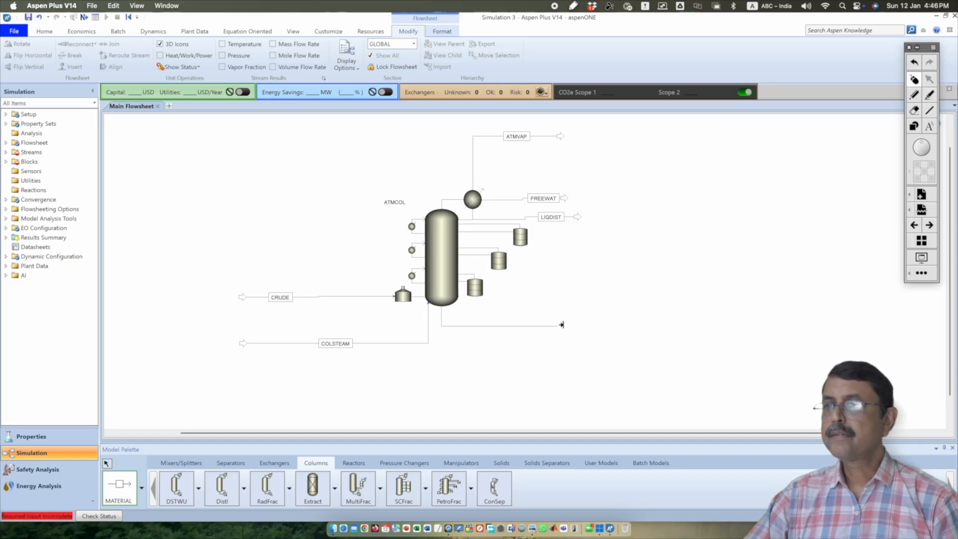
click(625, 342)
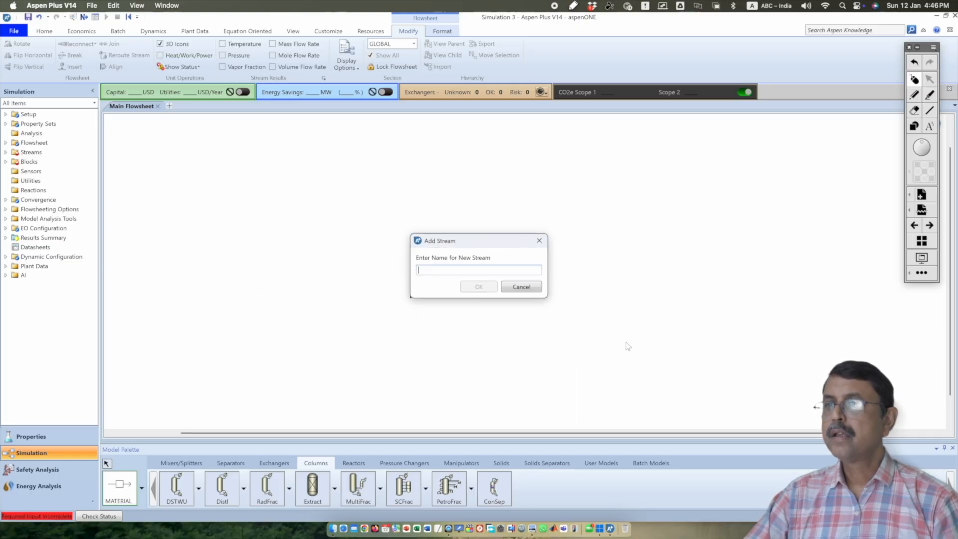
text(AT)
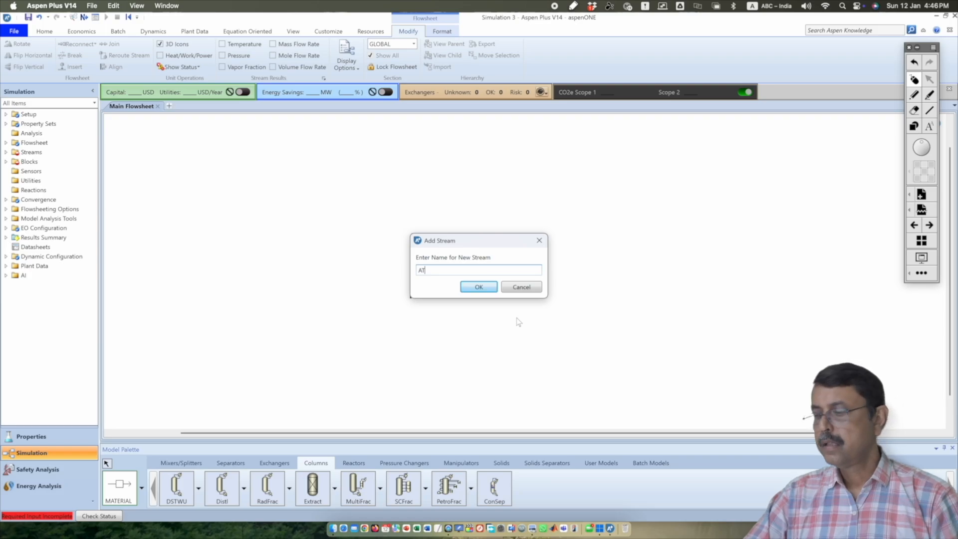
text(MBOTT)
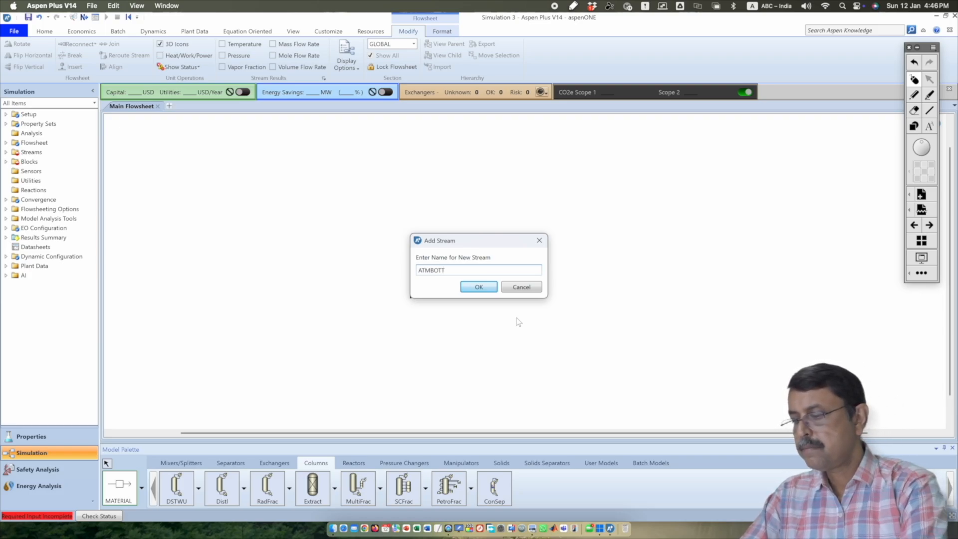
key(Return)
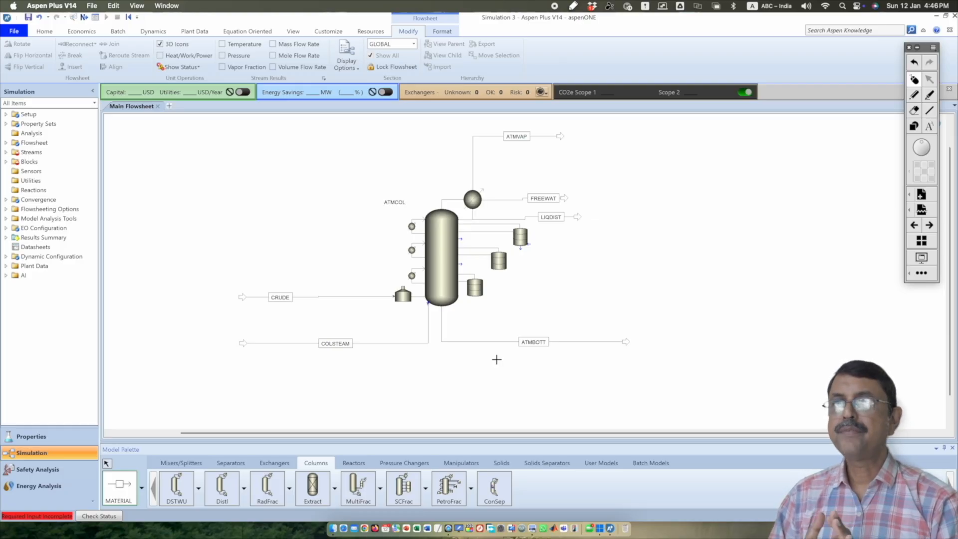
Step: Expand the flowsheet's streams and open the input form of the CRUDE stream
click(6, 152)
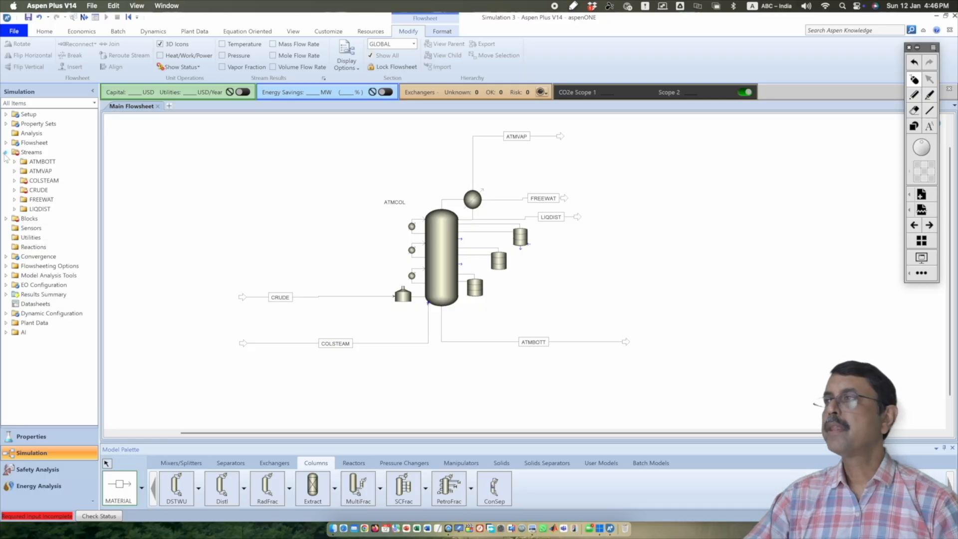
click(15, 181)
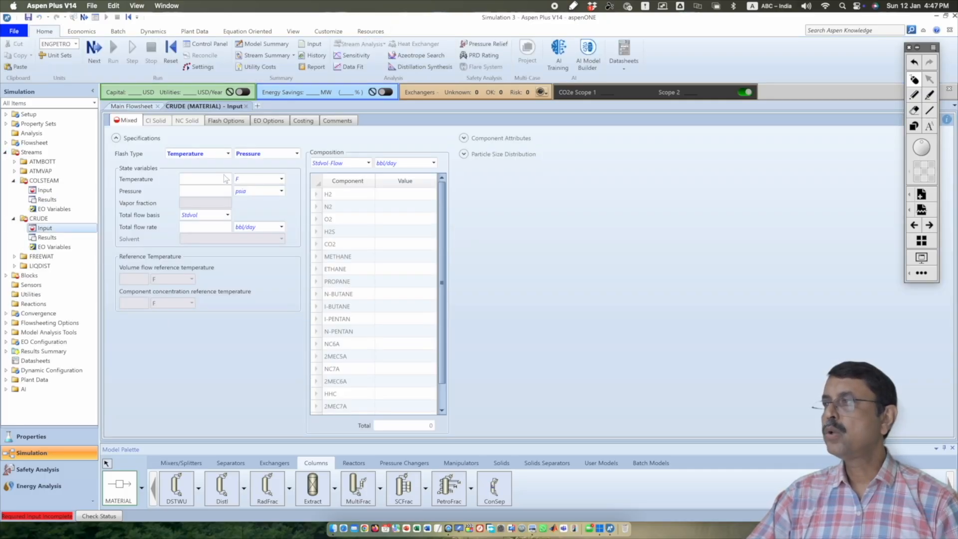